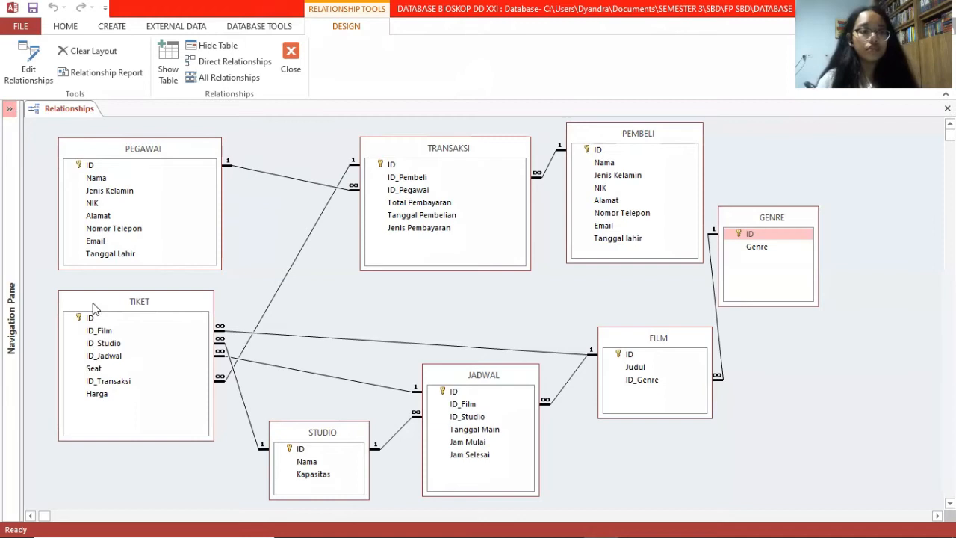
Step: Expand the Navigation Pane with F11 and bring up the JENIS + TOTAL PEM query's context menu
key(F11)
drag(201, 241, 200, 257)
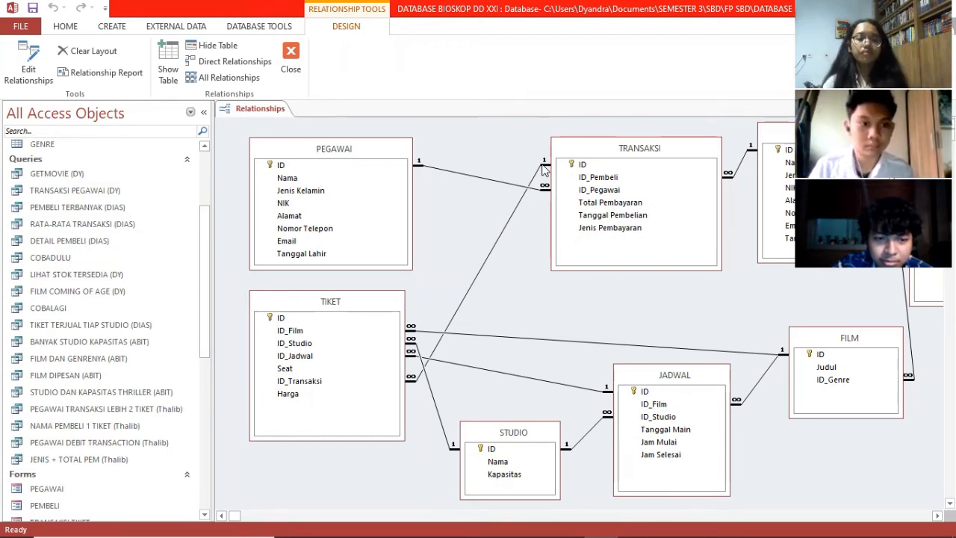
right_click(108, 459)
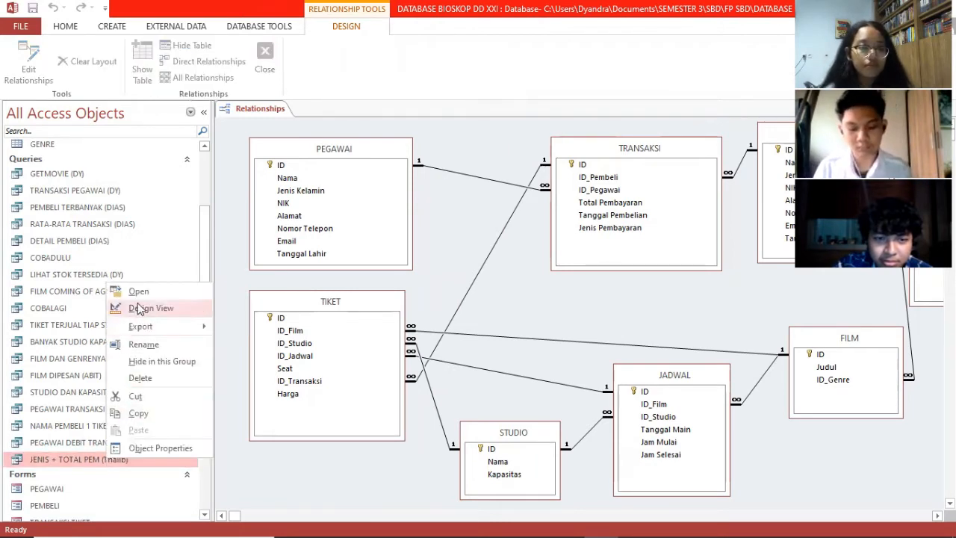
Step: Open JENIS + TOTAL PEM (Thalib) and show its SQL summing TOTAL PEMBAYARAN by JENIS PEMBAYARAN
click(140, 293)
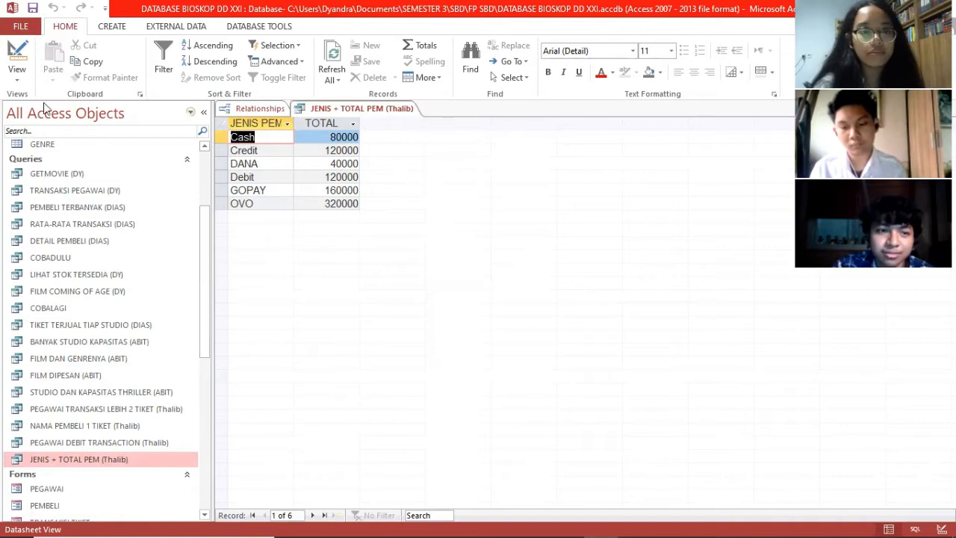
click(17, 78)
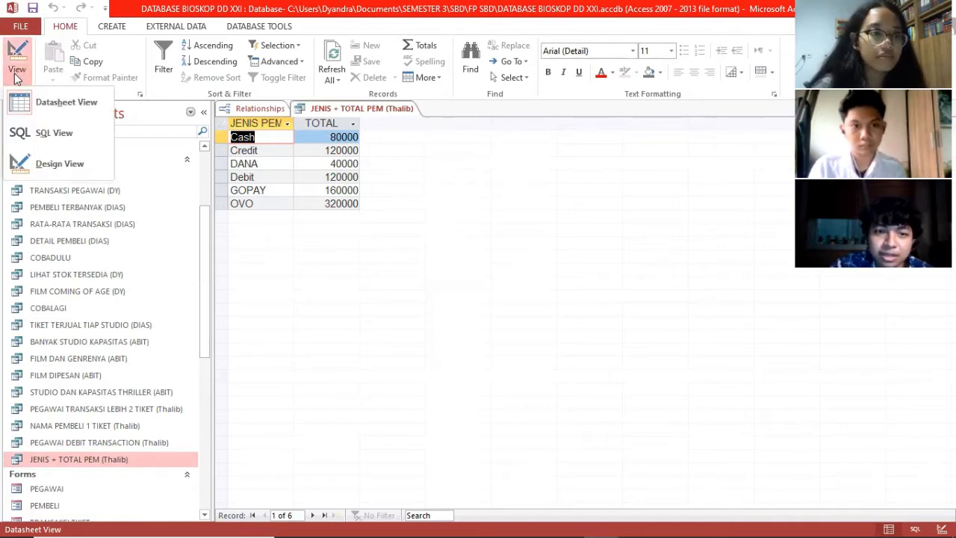
click(42, 132)
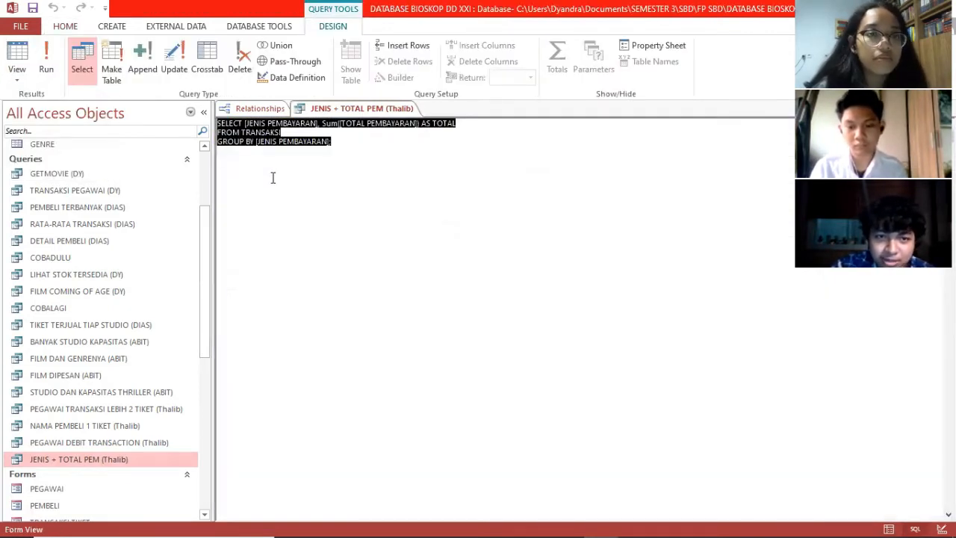
click(354, 149)
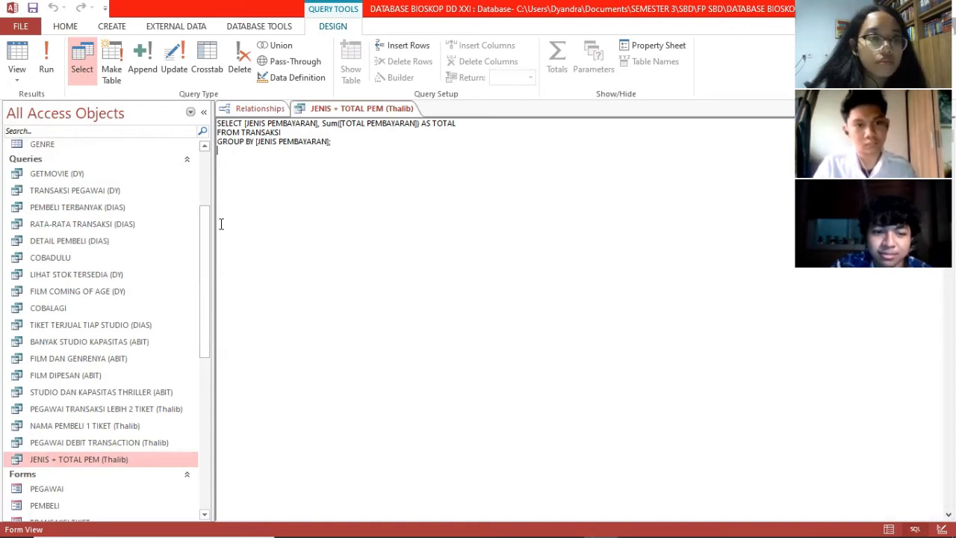
Step: Open the PEGAWAI DEBIT TRANSACTION (Thalib) query results and switch it to SQL View
right_click(144, 446)
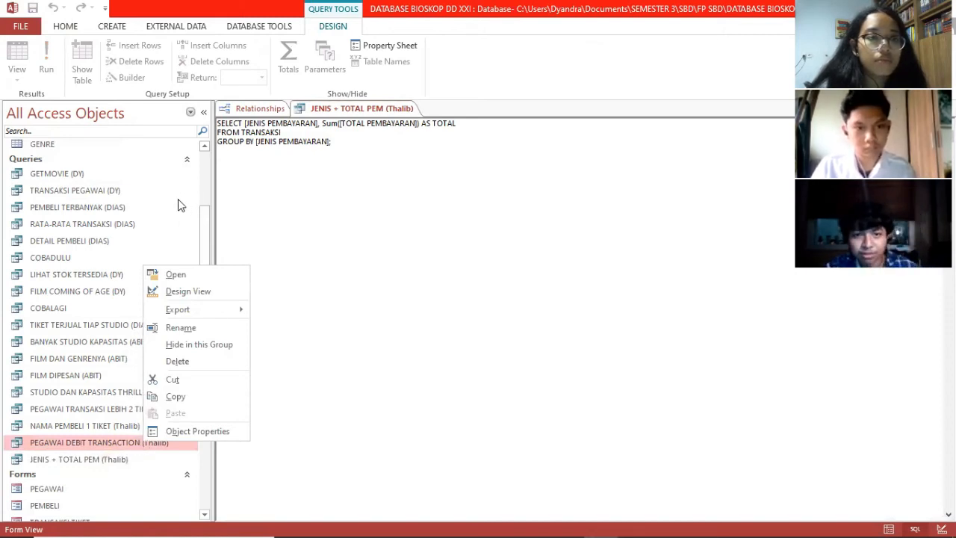
click(176, 275)
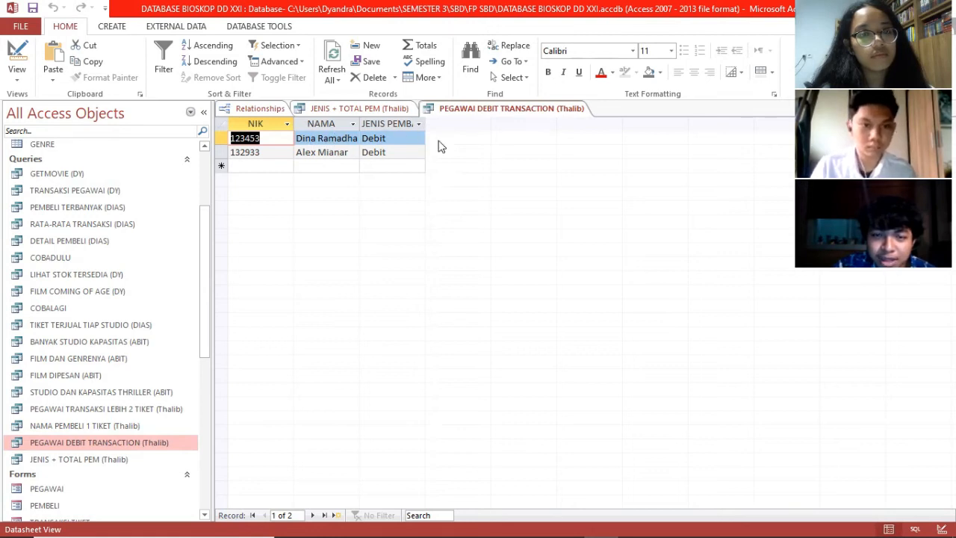
click(16, 75)
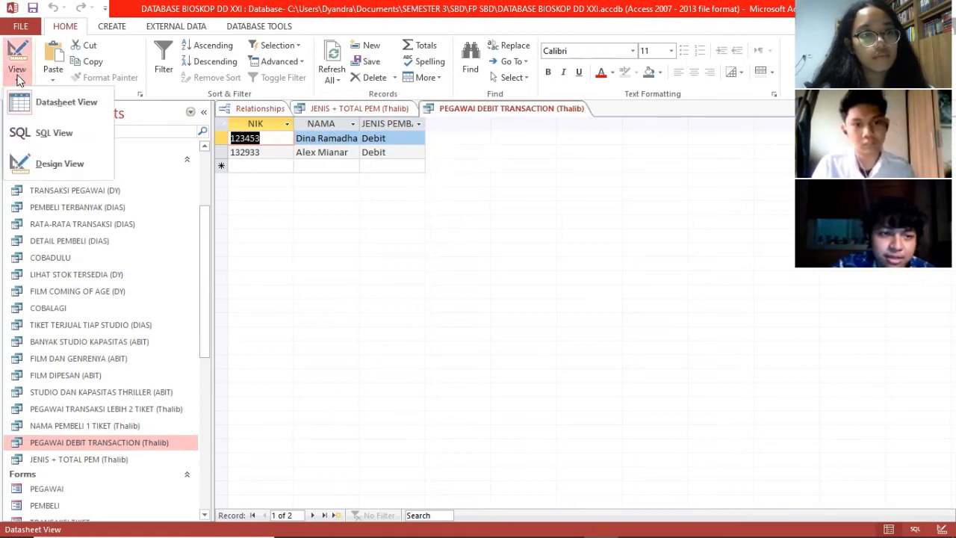
click(41, 133)
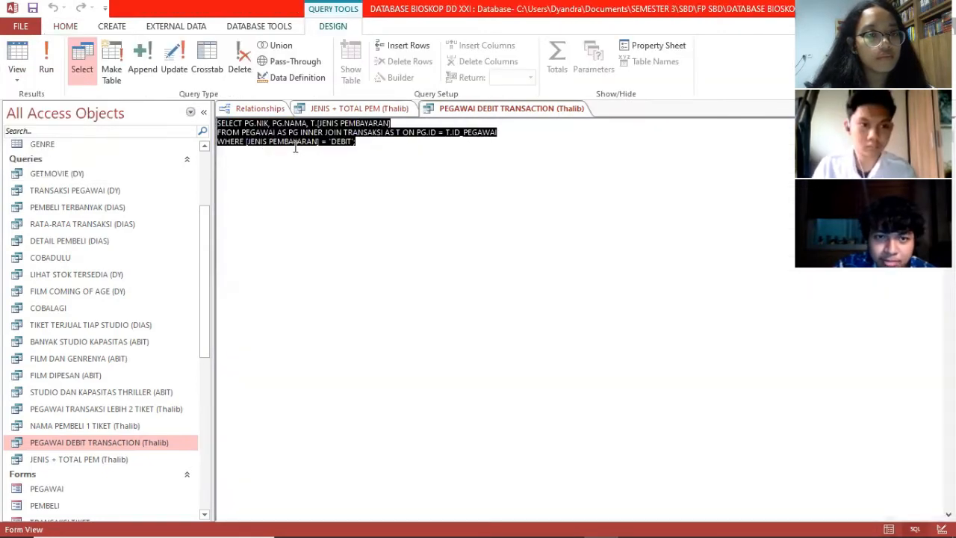
click(281, 142)
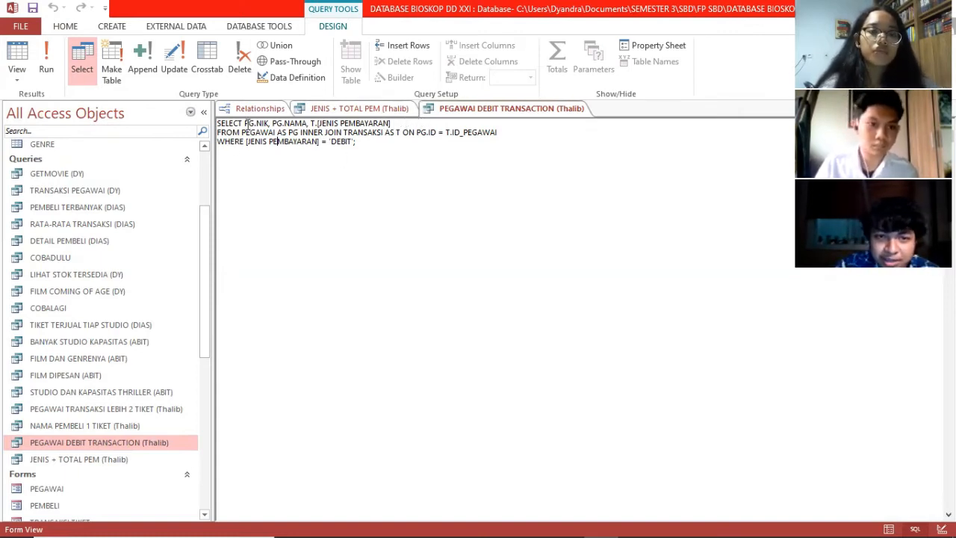
Step: Highlight the PG alias, the PG.NAMA field and the 'DEBIT' WHERE condition in the SQL
drag(245, 123, 249, 123)
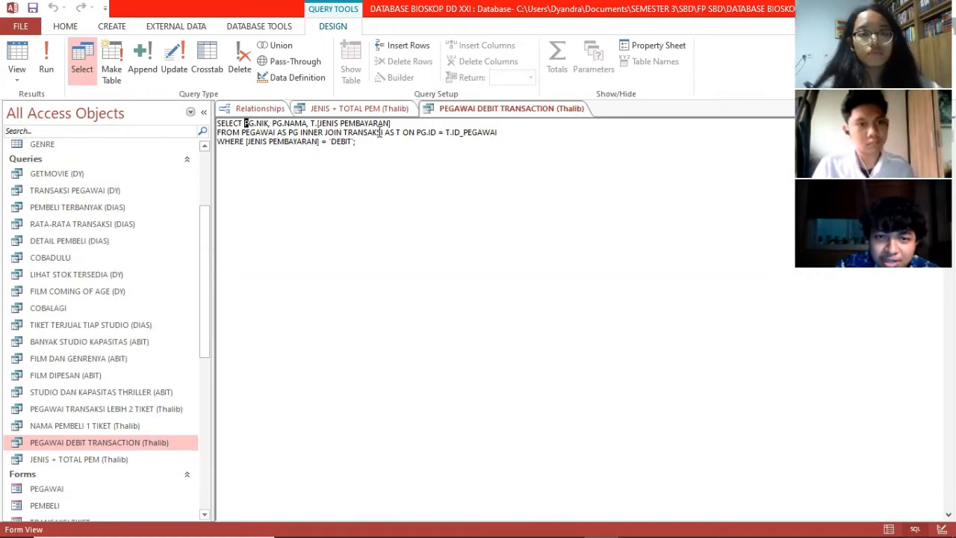
click(310, 124)
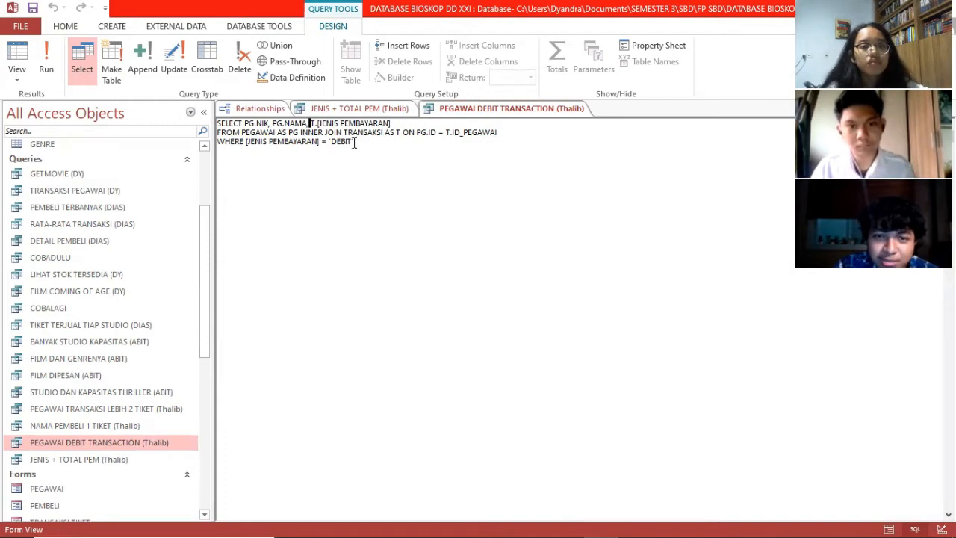
drag(329, 142, 342, 143)
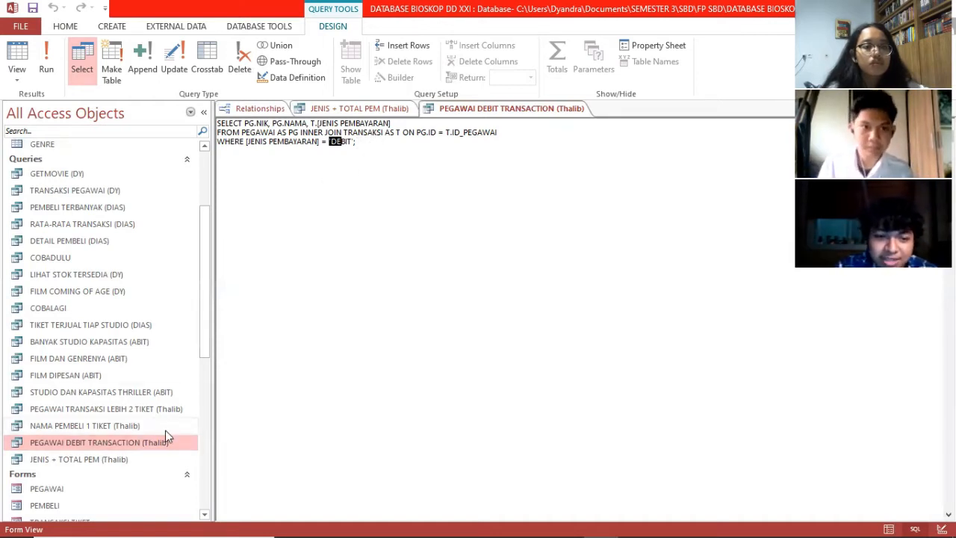
click(104, 430)
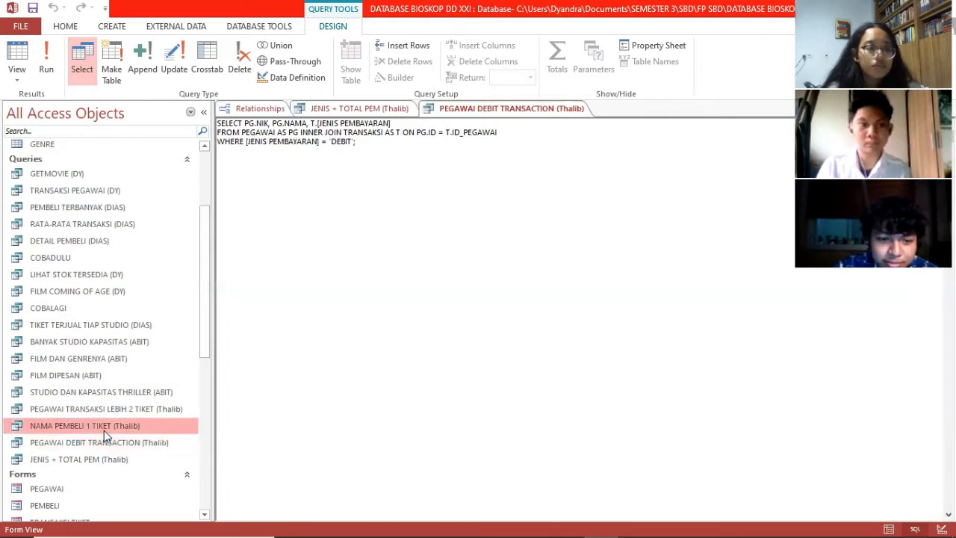
Step: Open NAMA PEMBELI 1 TIKET (Thalib), showing two Rp40.000 buyers, then switch to SQL View
right_click(104, 431)
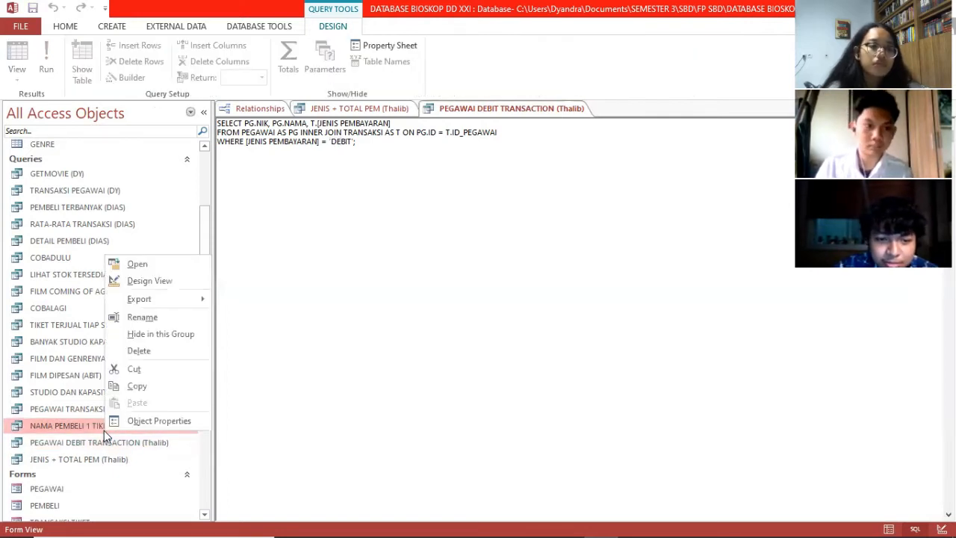
click(138, 266)
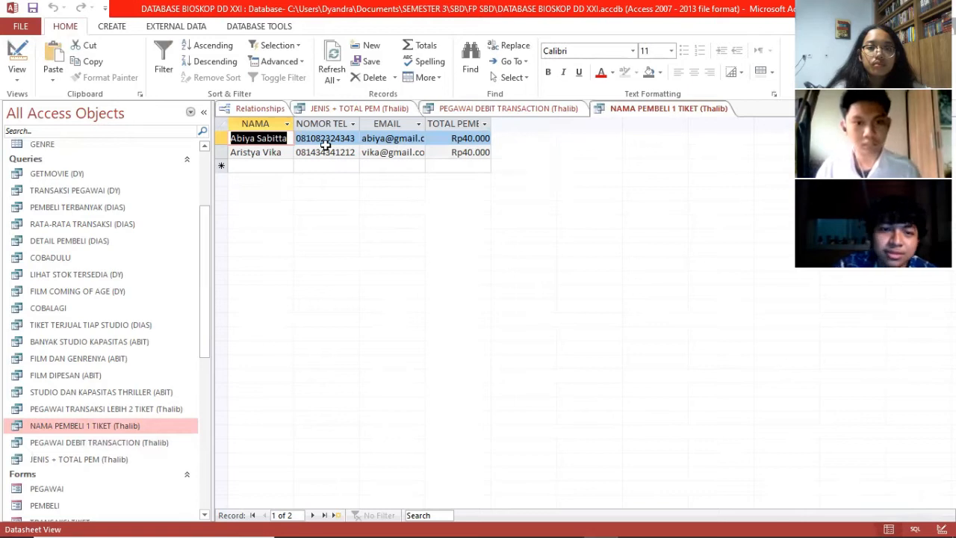
click(22, 80)
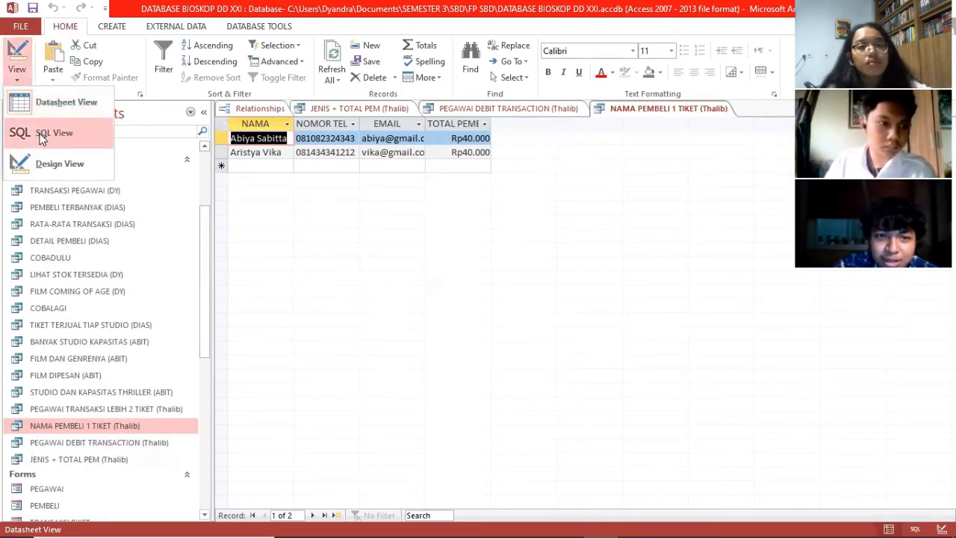
click(44, 133)
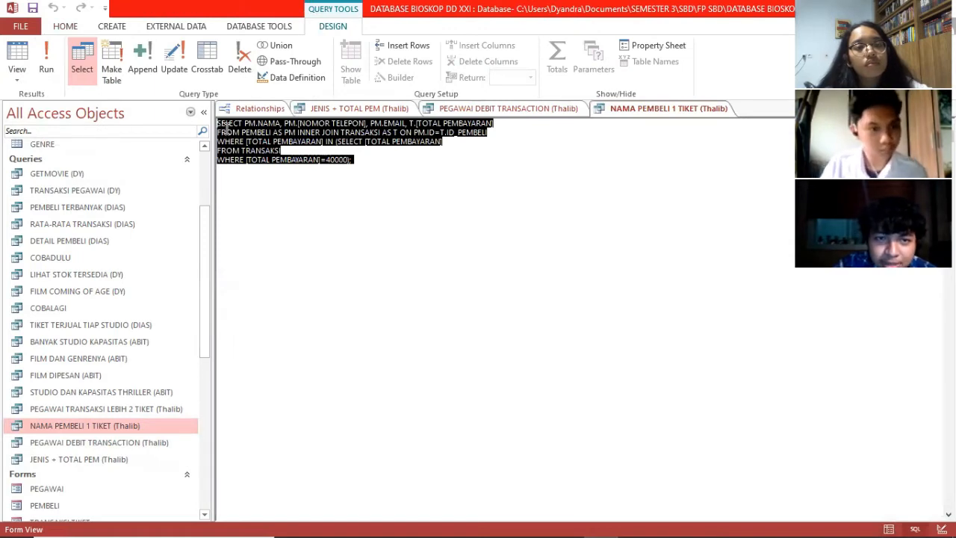
click(219, 124)
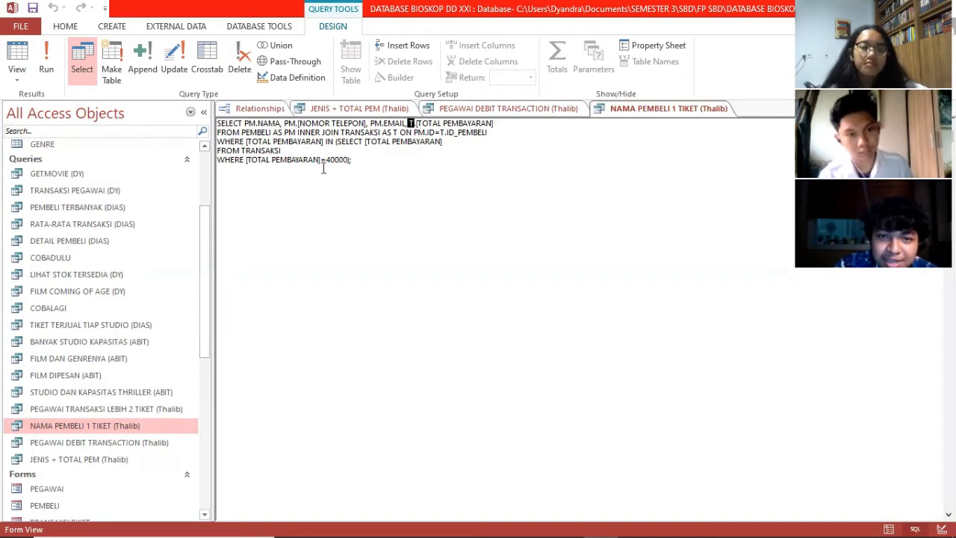
click(257, 124)
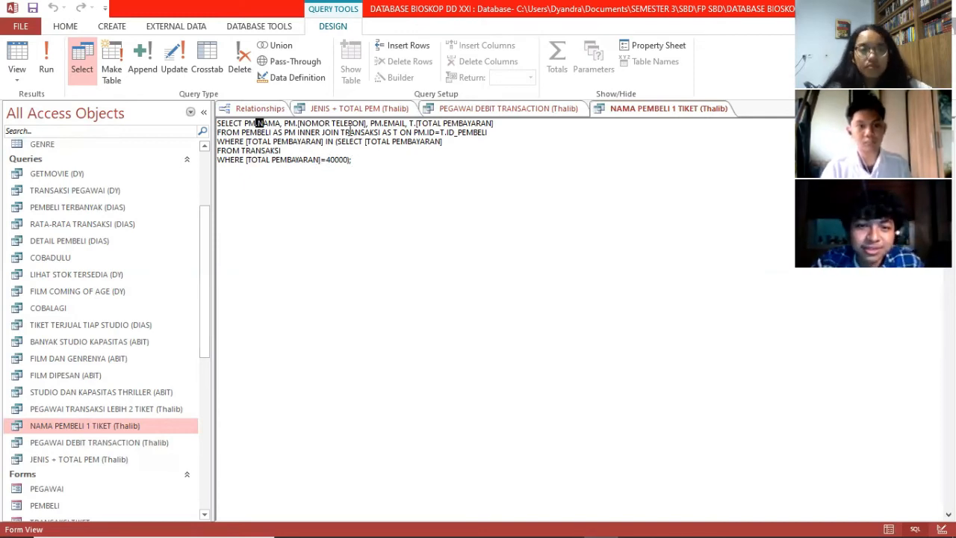
right_click(141, 411)
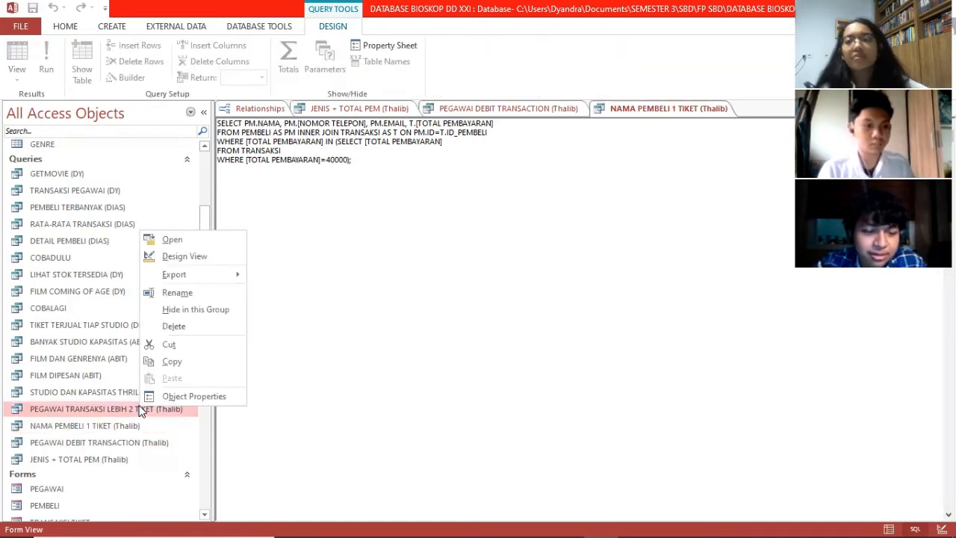
Step: Open PEGAWAI TRANSAKSI LEBIH 2 TIKET (Thalib) results and inspect the first Rp160.000 TOTAL PEM value
click(166, 243)
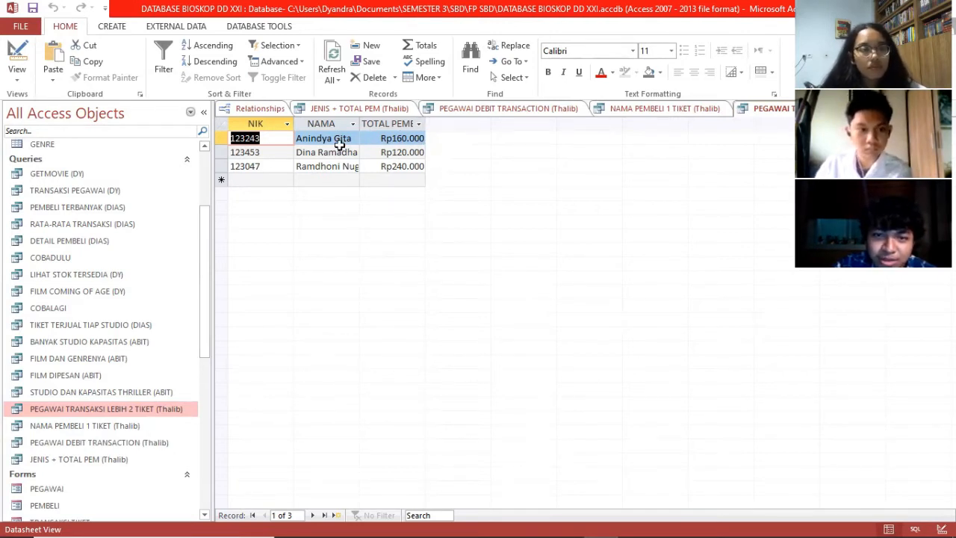
click(388, 141)
drag(388, 140, 398, 139)
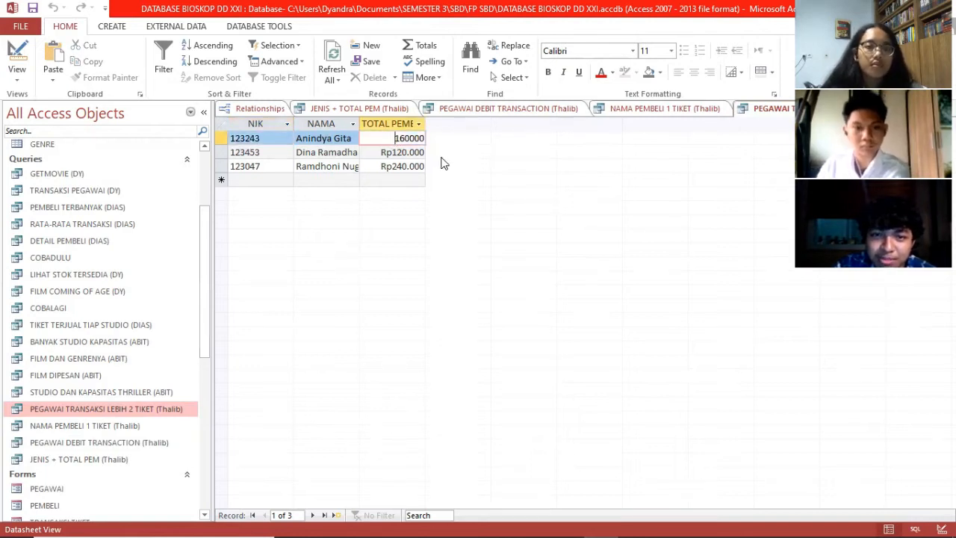
click(406, 181)
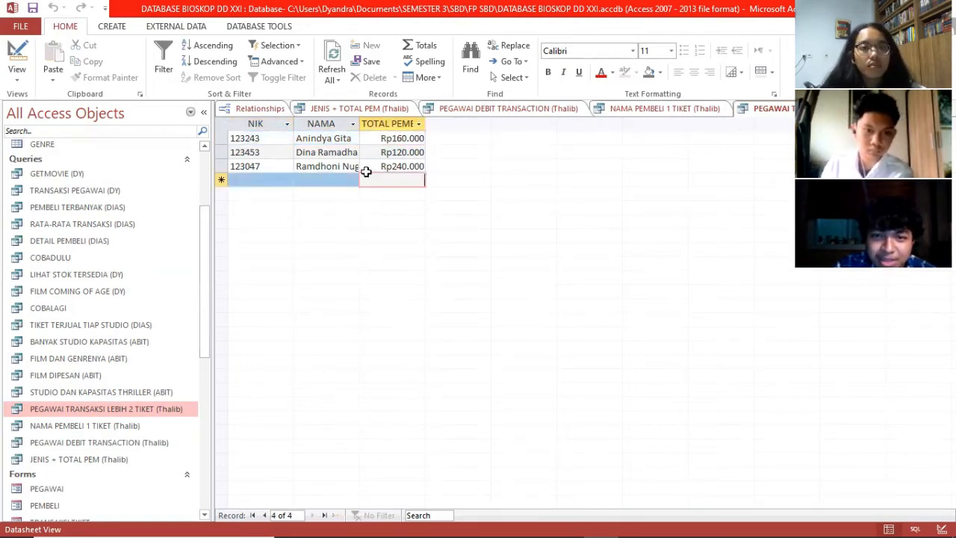
click(16, 75)
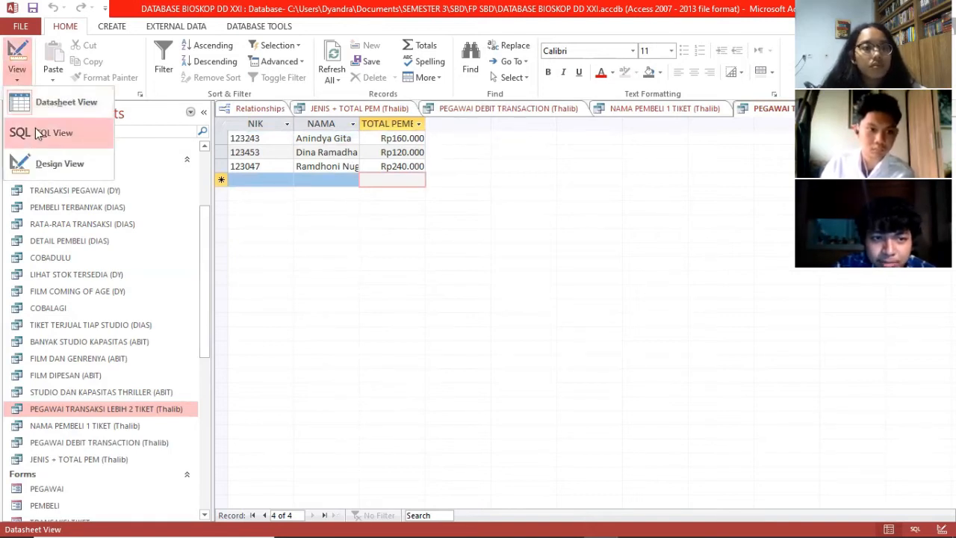
Step: Show the employee query's SQL with TOTAL PEMBAYARAN>80000, ordered by name
click(33, 133)
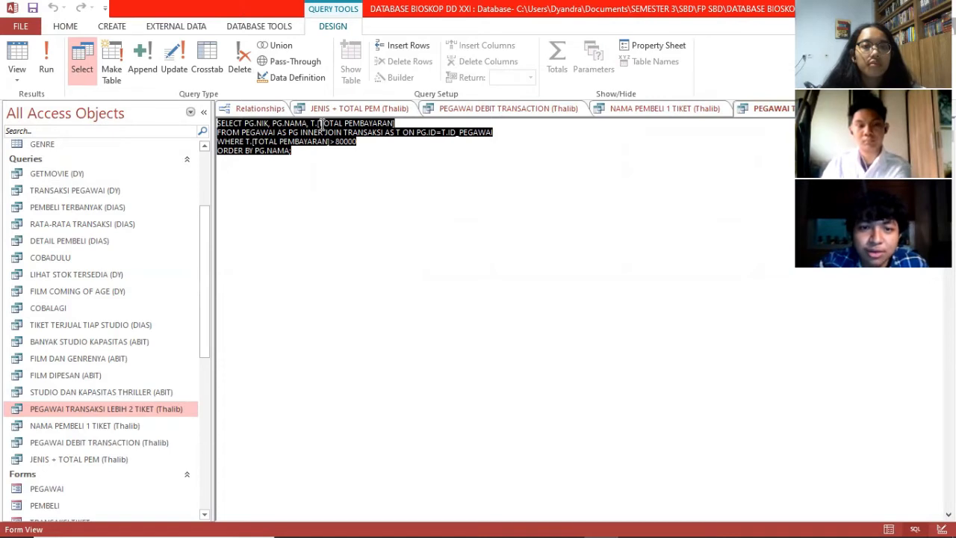
click(249, 124)
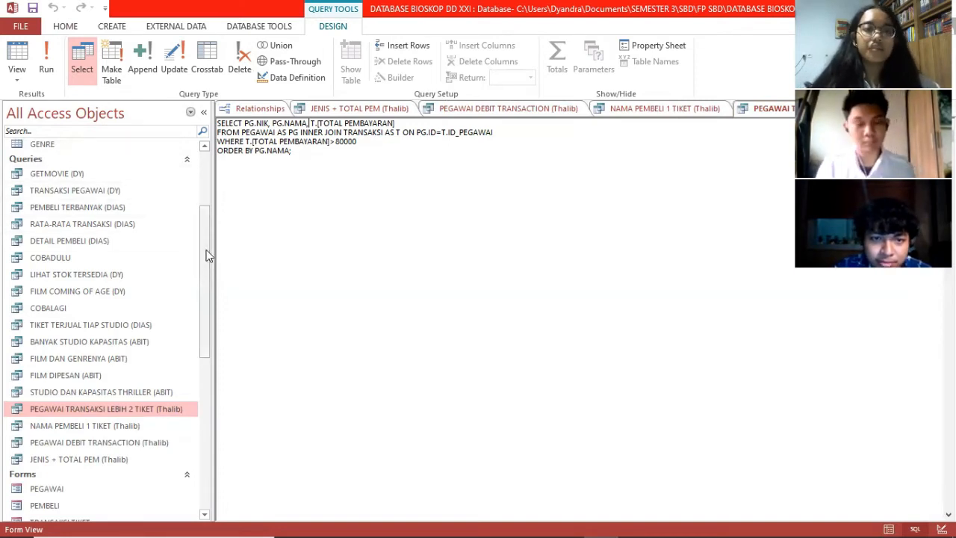
scroll(206, 250, up, 1)
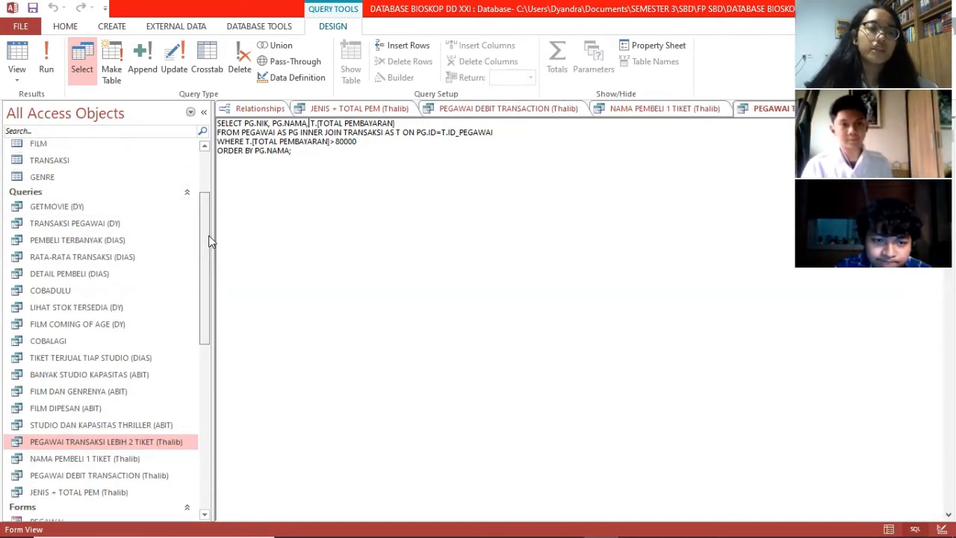
click(97, 207)
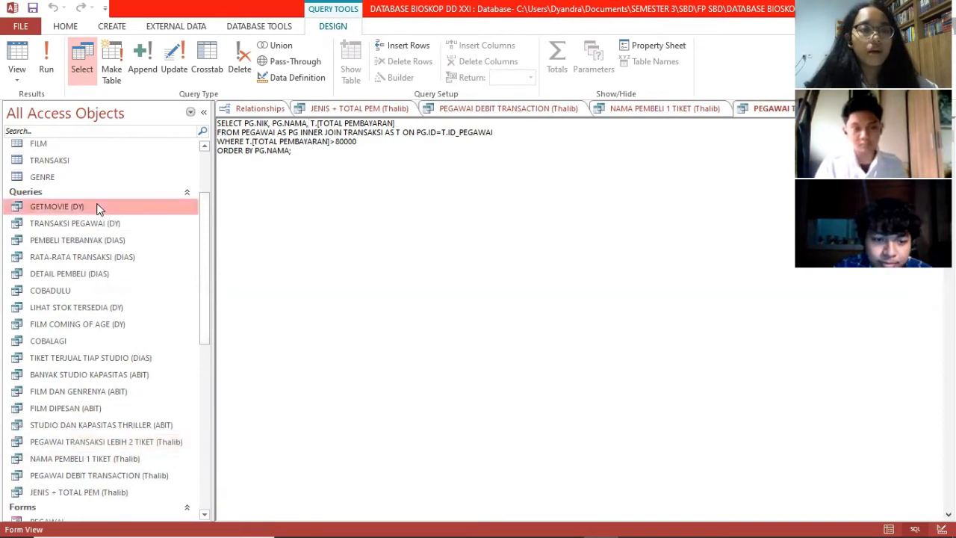
Step: Open the GETMOVIE (DY) query results and bring up its document tab's view options
double_click(97, 207)
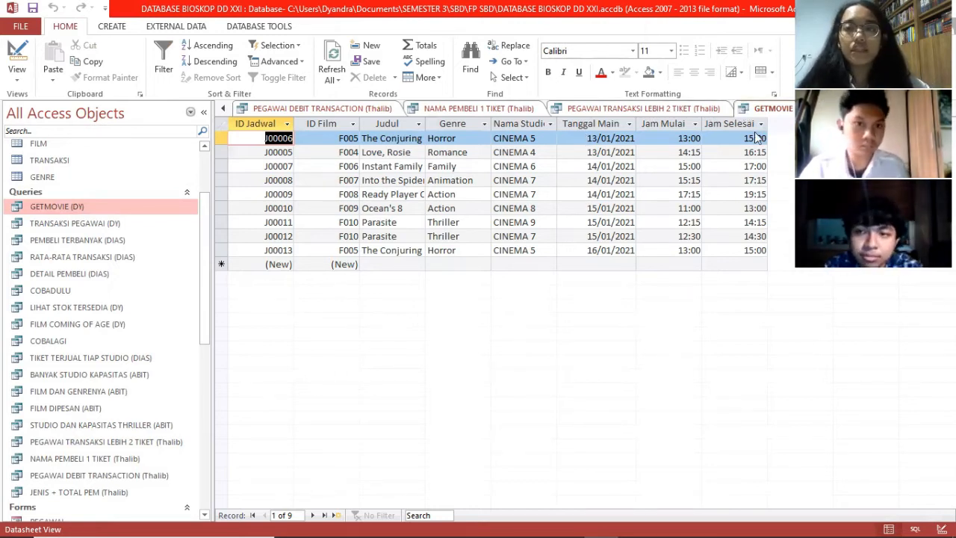
right_click(744, 112)
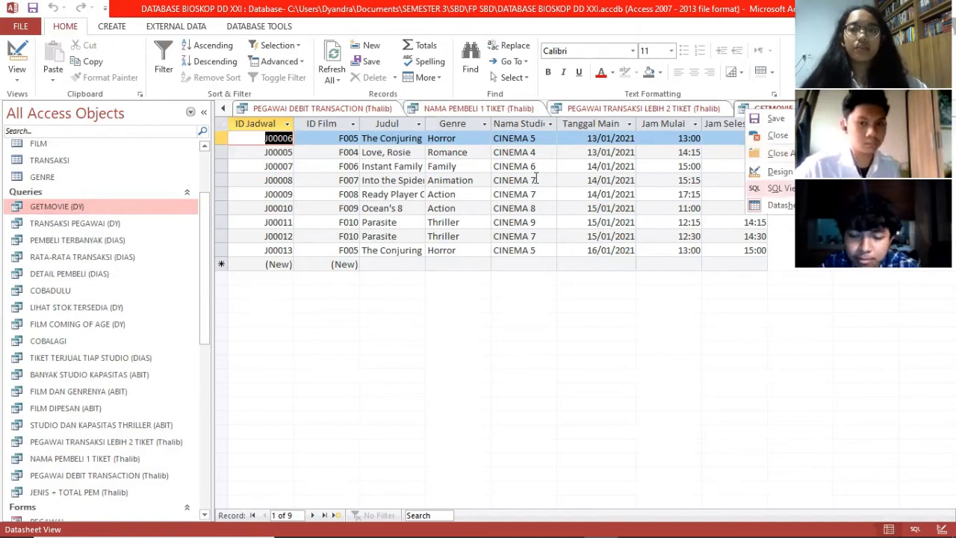
Step: Highlight the DATE() filter in GETMOVIE's SQL, then run it for nine upcoming screenings
key(q)
click(617, 143)
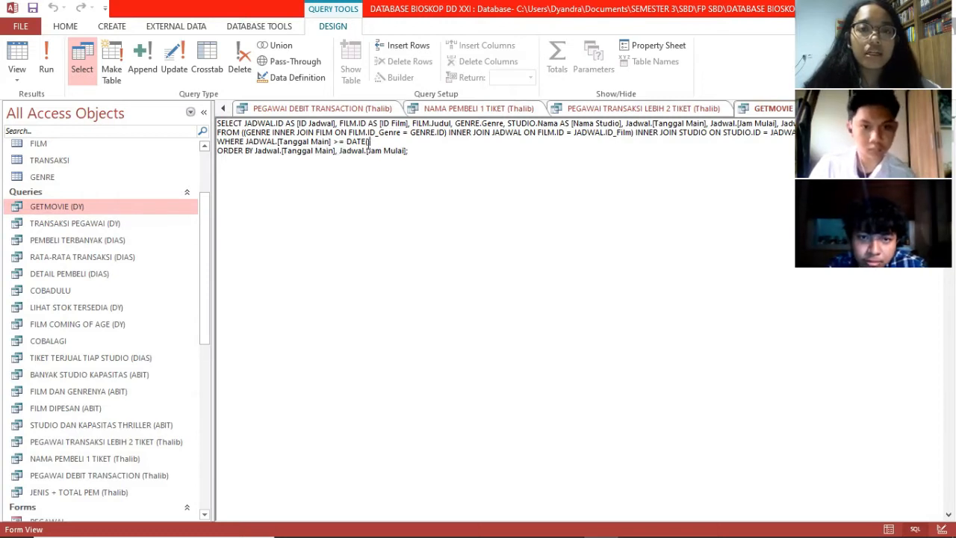
drag(371, 142, 346, 141)
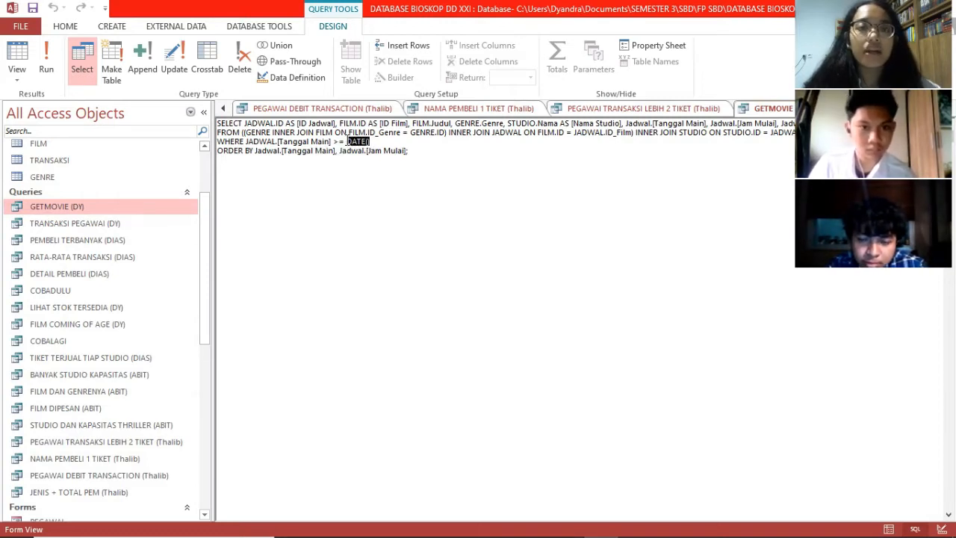
click(379, 142)
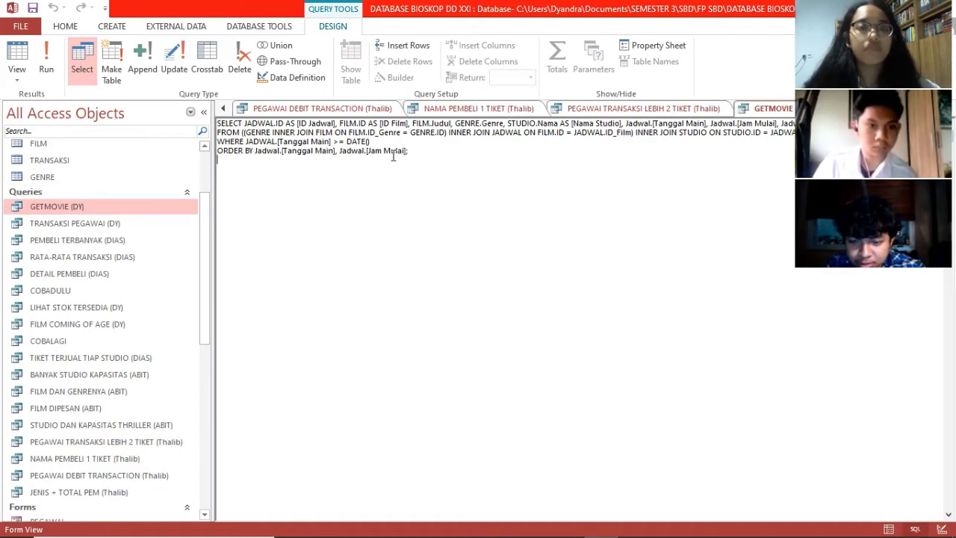
click(46, 63)
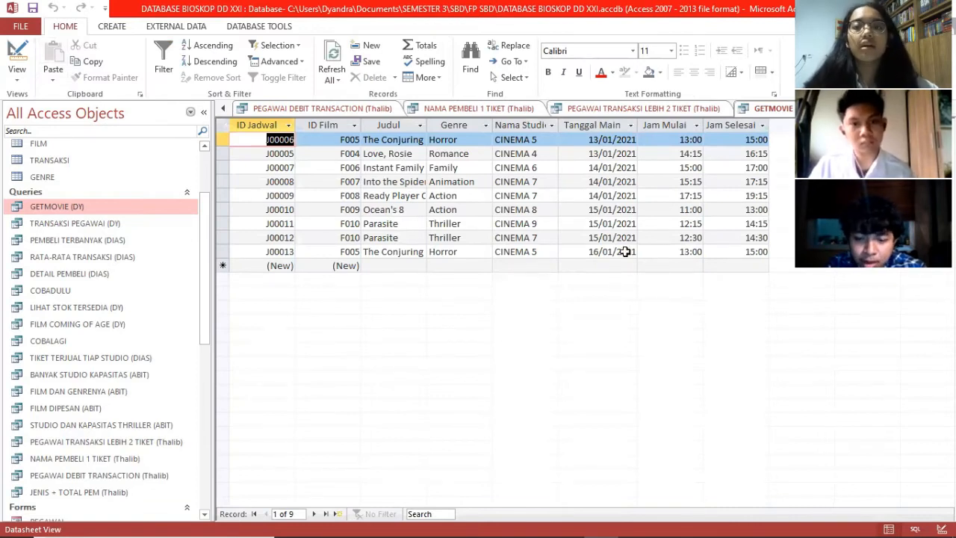
Step: Open TRANSAKSI PEGAWAI (DY), listing five employees with transaction counts 2, 2, 2, 1 and 1
right_click(96, 223)
click(114, 238)
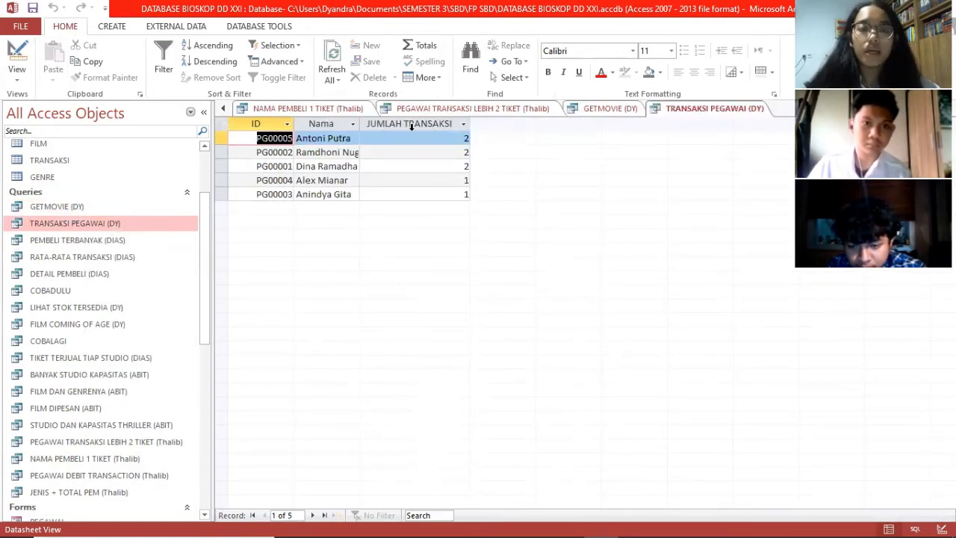
Step: Switch TRANSAKSI PEGAWAI (DY) to SQL View, showing per-employee COUNT ordered descending
click(17, 82)
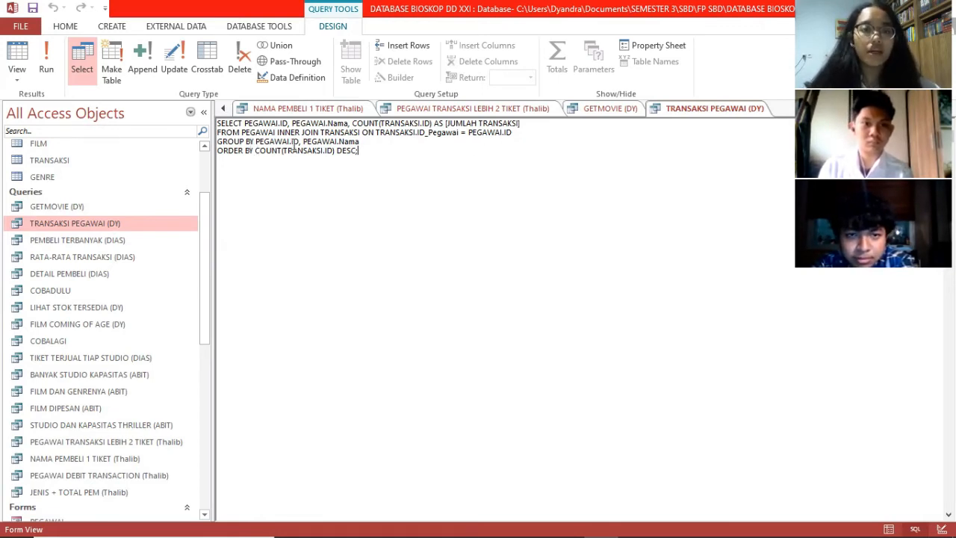
Step: Rerun TRANSAKSI PEGAWAI (DY) from its SQL, listing five employees with 2, 2, 2, 1, 1 transactions
click(370, 142)
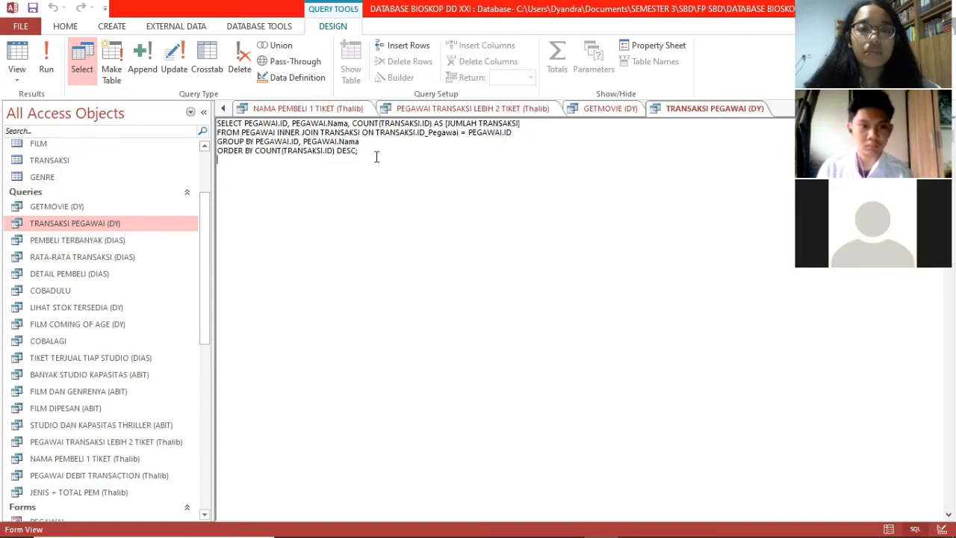
click(47, 64)
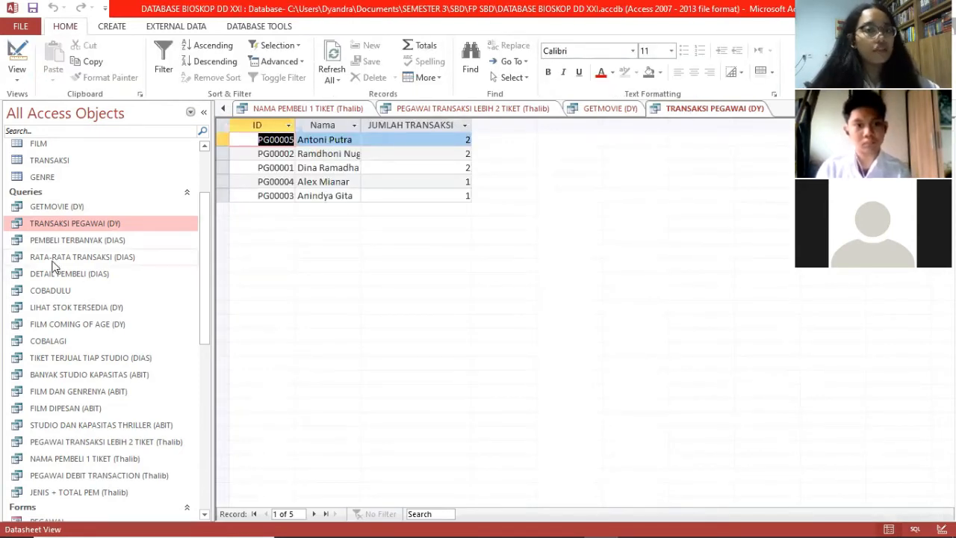
Step: Open LIHAT STOK TERSEDIA (DY), review its SQL, and rerun it for remaining seats of 10 schedules
click(86, 311)
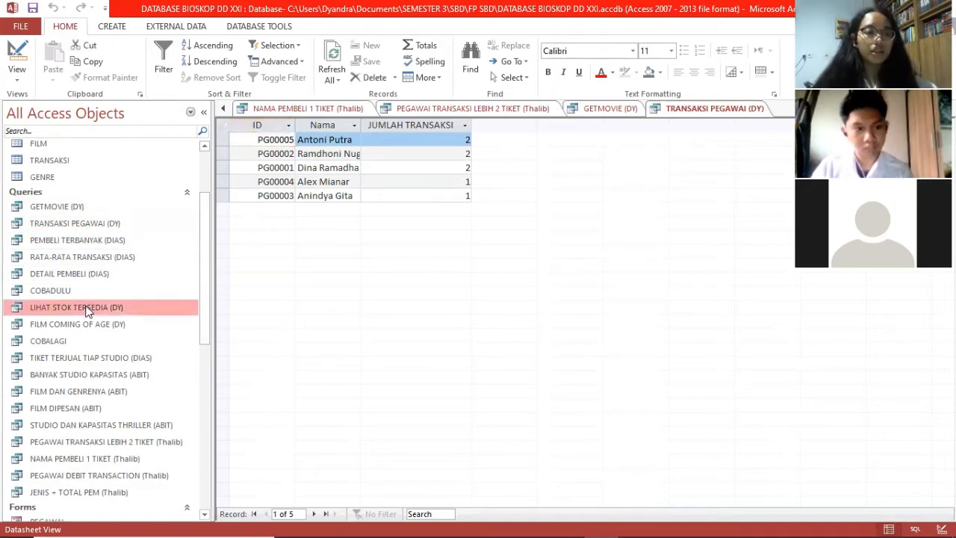
double_click(107, 309)
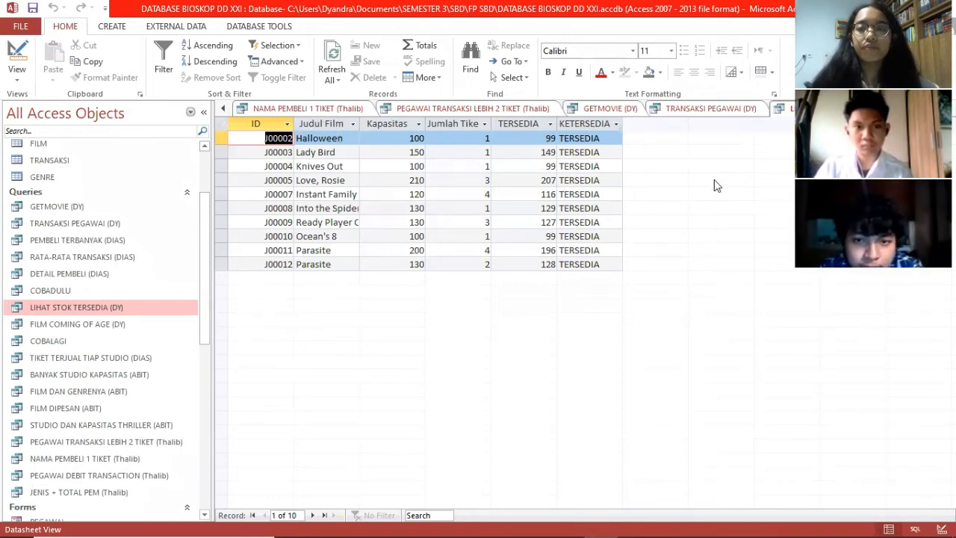
click(16, 75)
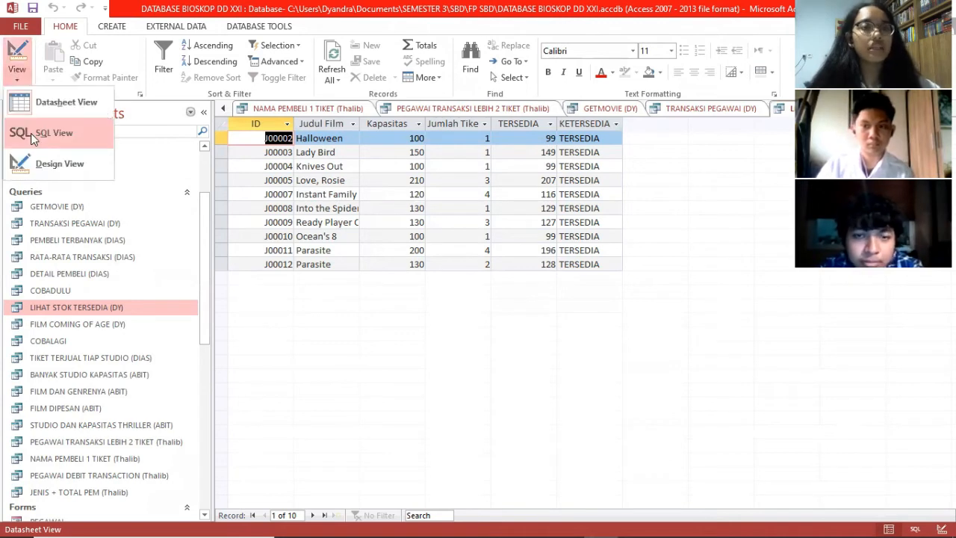
click(30, 132)
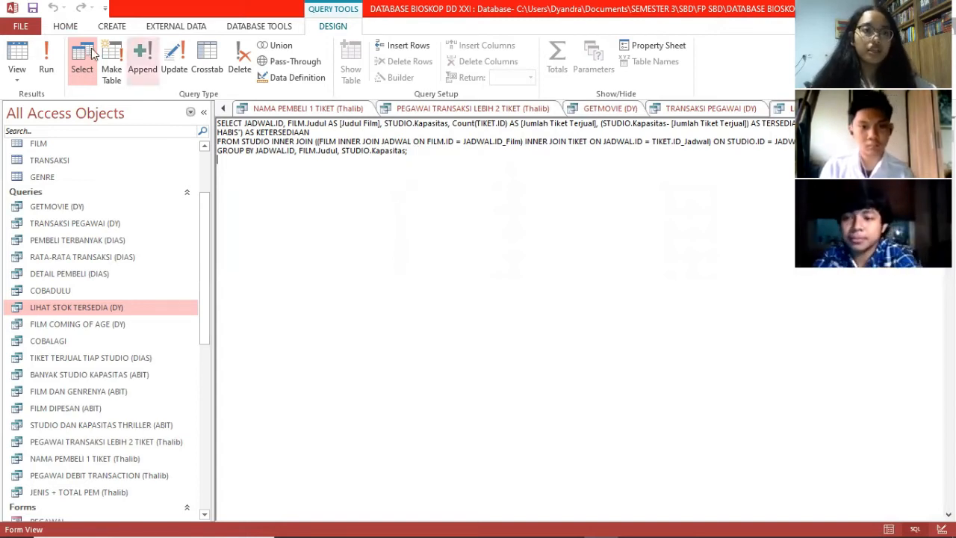
click(46, 64)
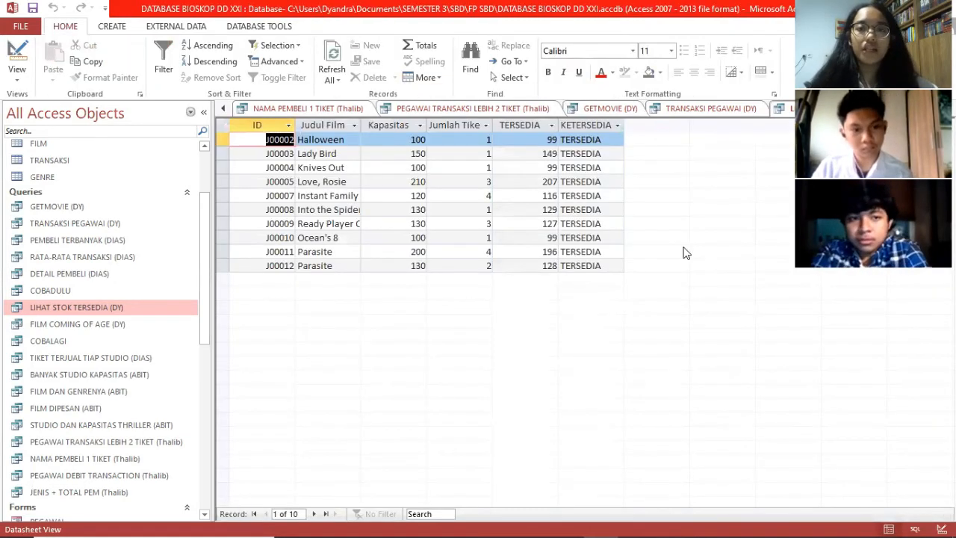
Step: Open FILM COMING OF AGE (DY), check its SQL, and run it to list Lady Bird, The Perks of…, Booksmart
click(83, 324)
right_click(83, 329)
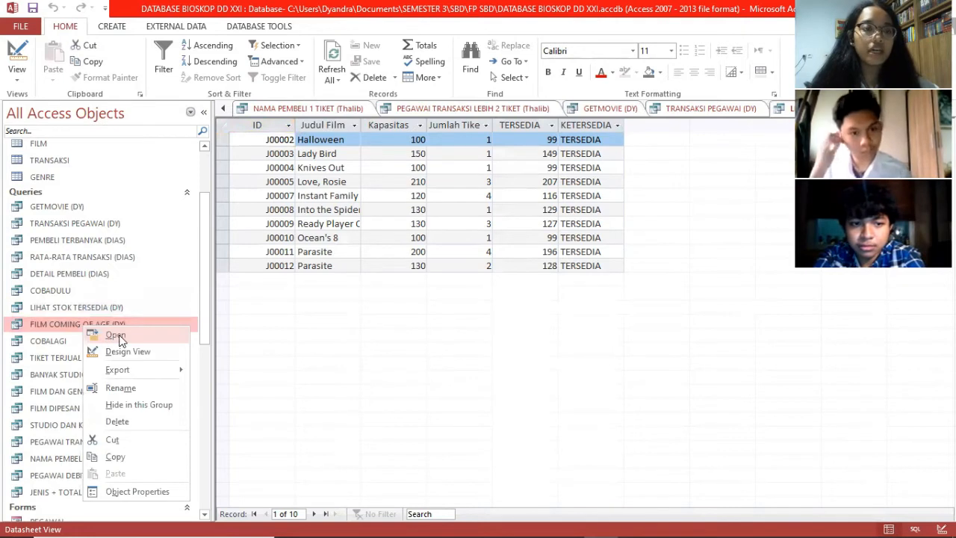
click(119, 333)
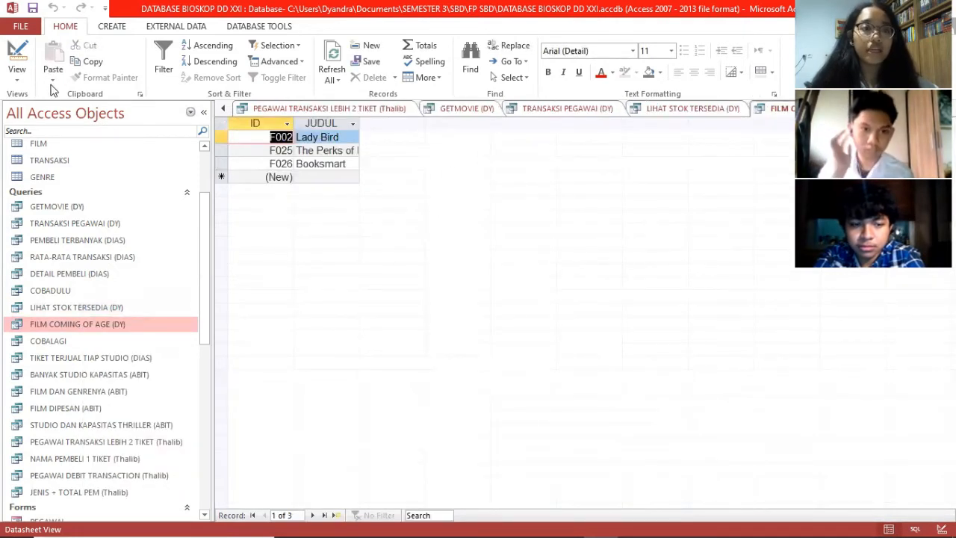
click(17, 75)
click(58, 131)
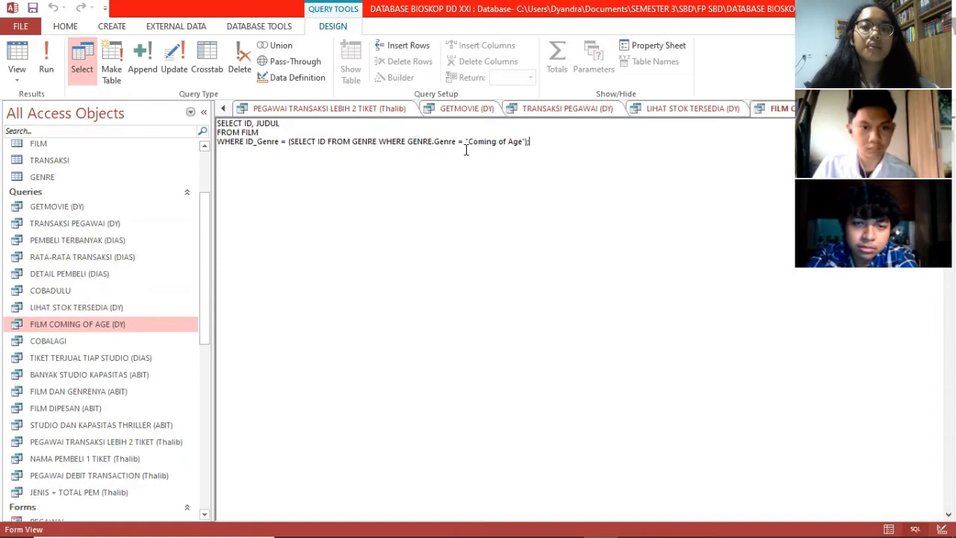
click(51, 59)
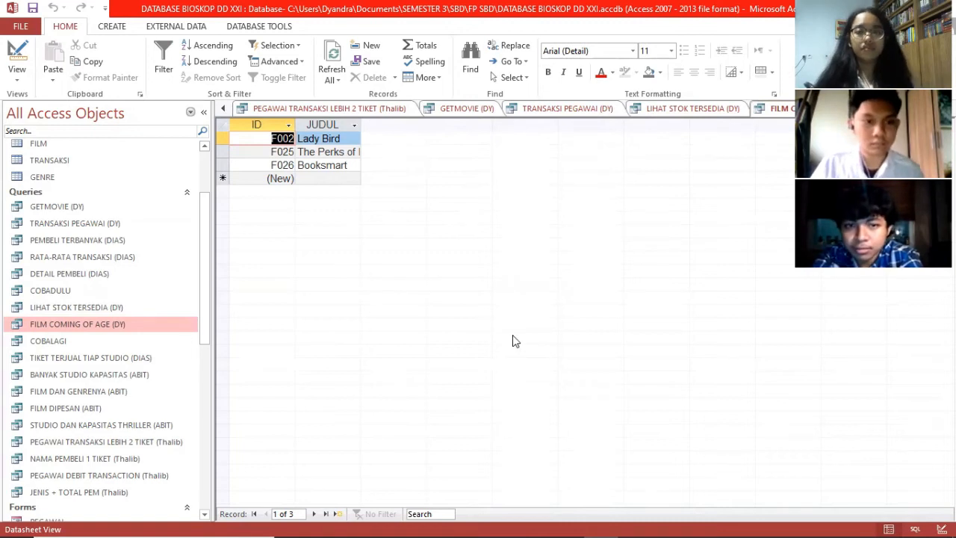
Step: Open BANYAK STUDIO KAPASITAS, FILM DAN GENRENYA, FILM DIPESAN and STUDIO DAN KAPASITAS THRILLER (ABIT), ending on the studio counts
key(Caps_Lock)
scroll(123, 239, down, 2)
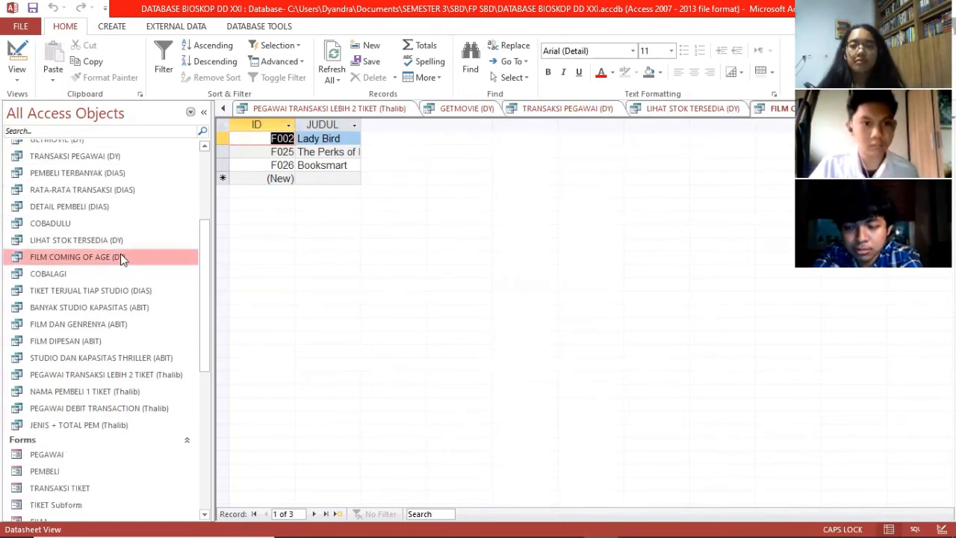
scroll(124, 256, down, 1)
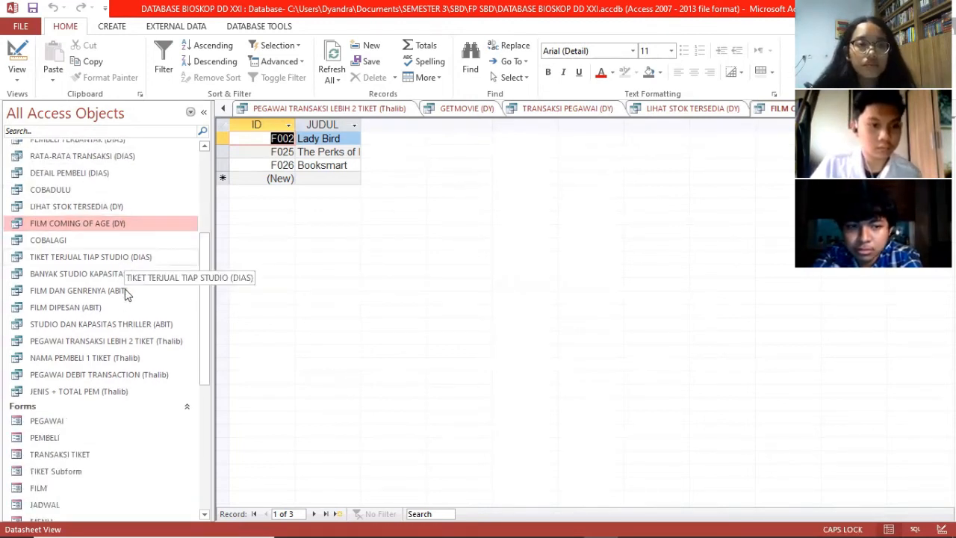
double_click(123, 276)
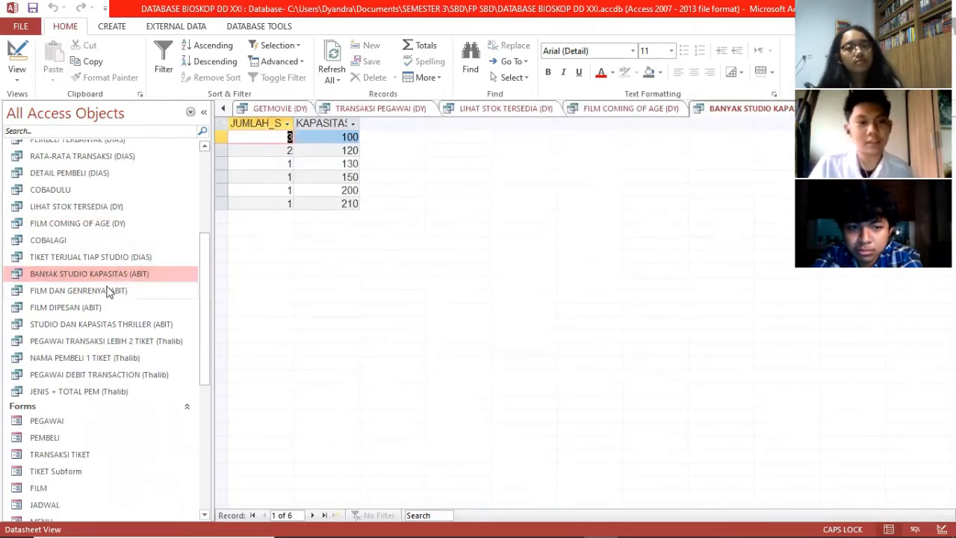
double_click(108, 291)
double_click(86, 309)
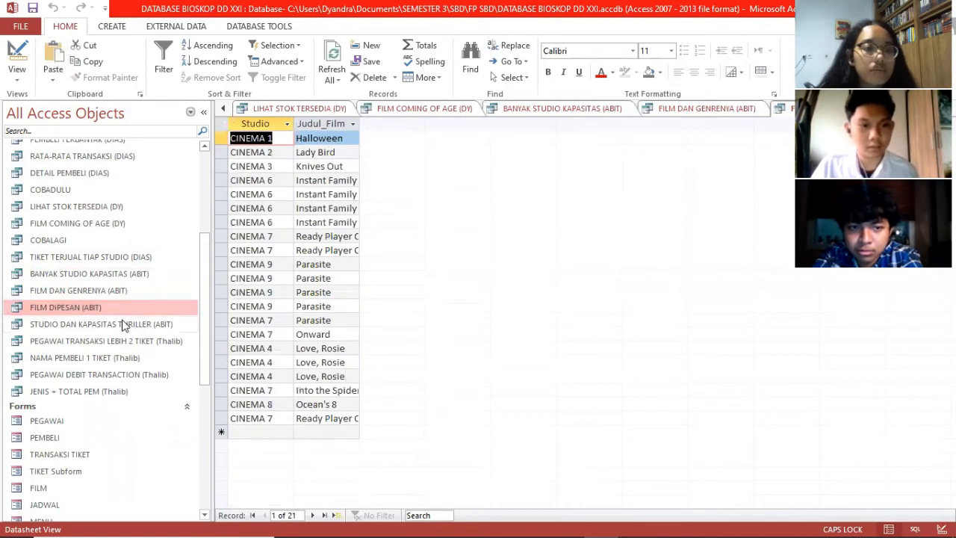
double_click(124, 325)
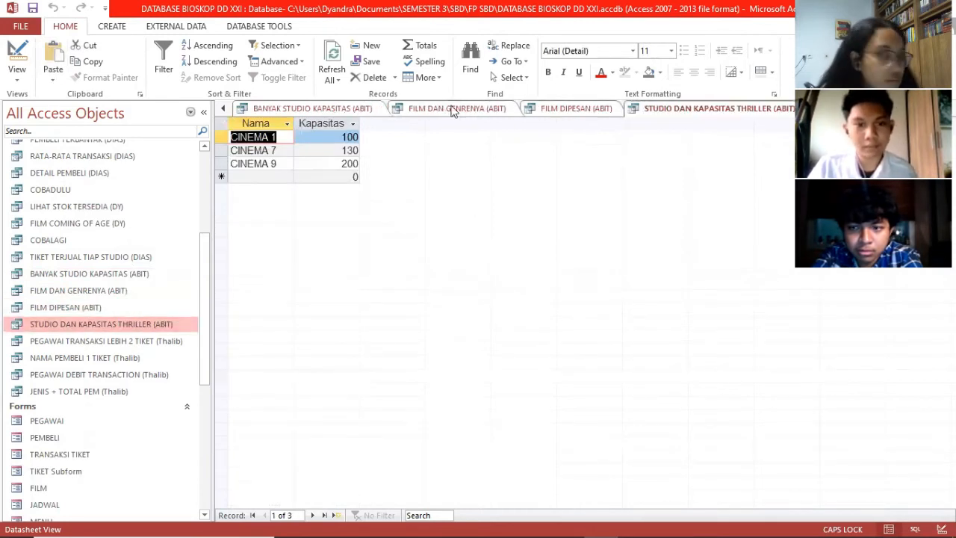
click(452, 110)
click(301, 108)
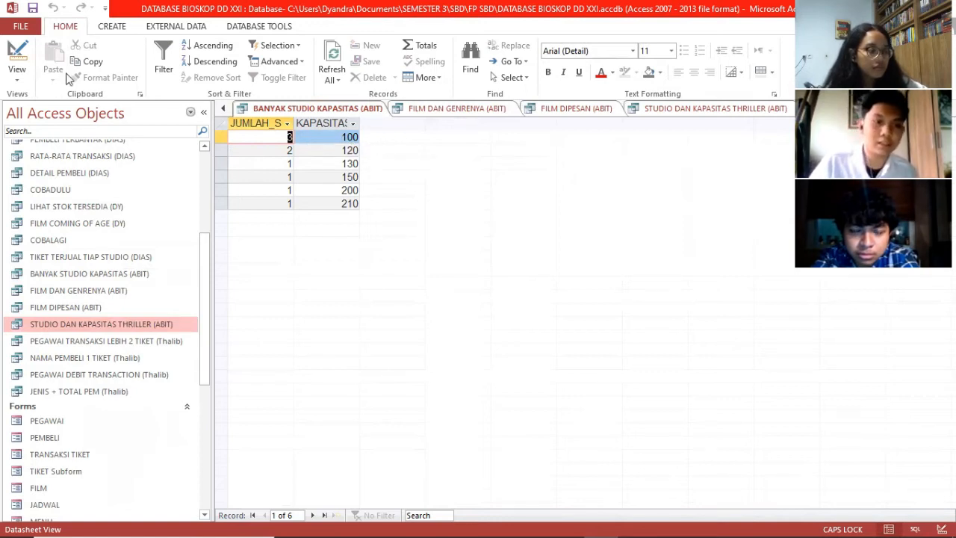
Step: Show the BANYAK STUDIO KAPASITAS (ABIT) SQL and point out its JUMLAH_STUDIO column alias
click(12, 75)
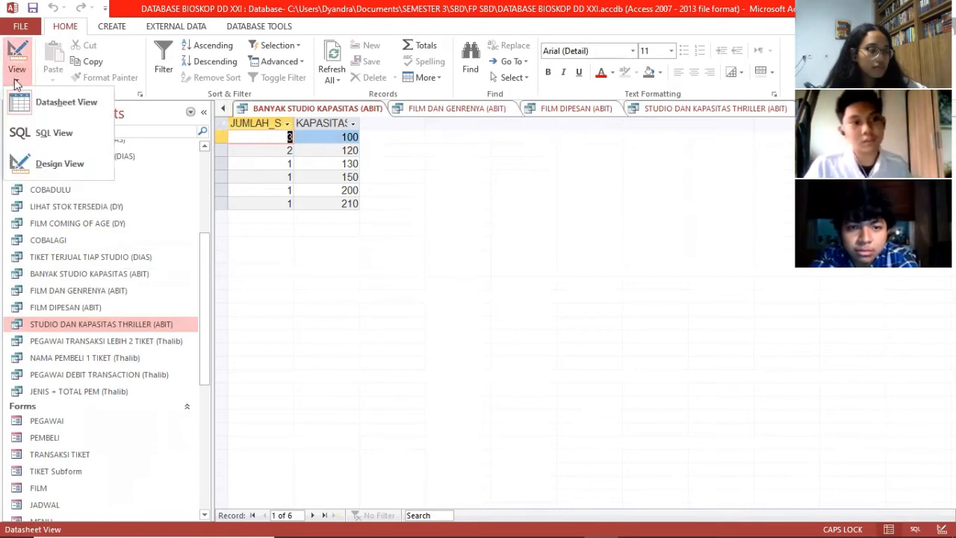
click(45, 133)
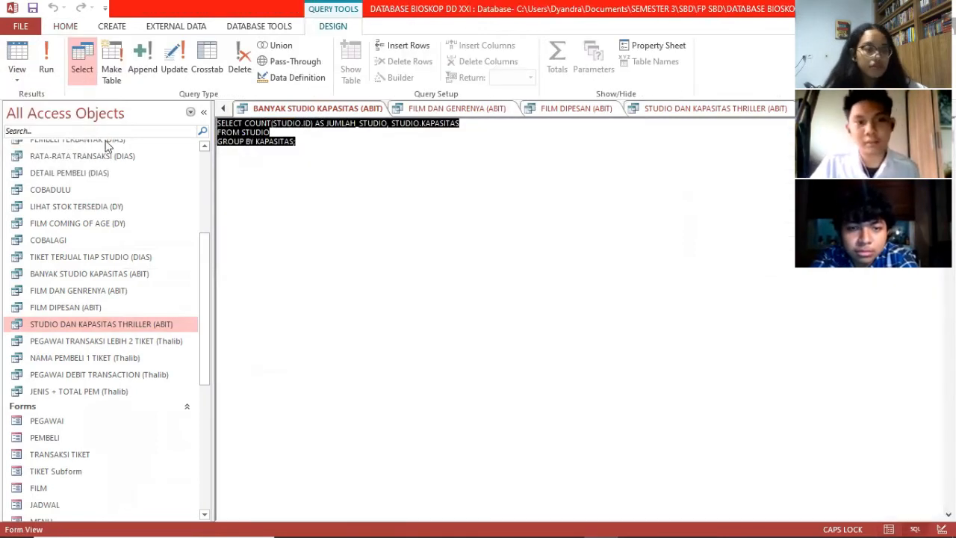
click(316, 145)
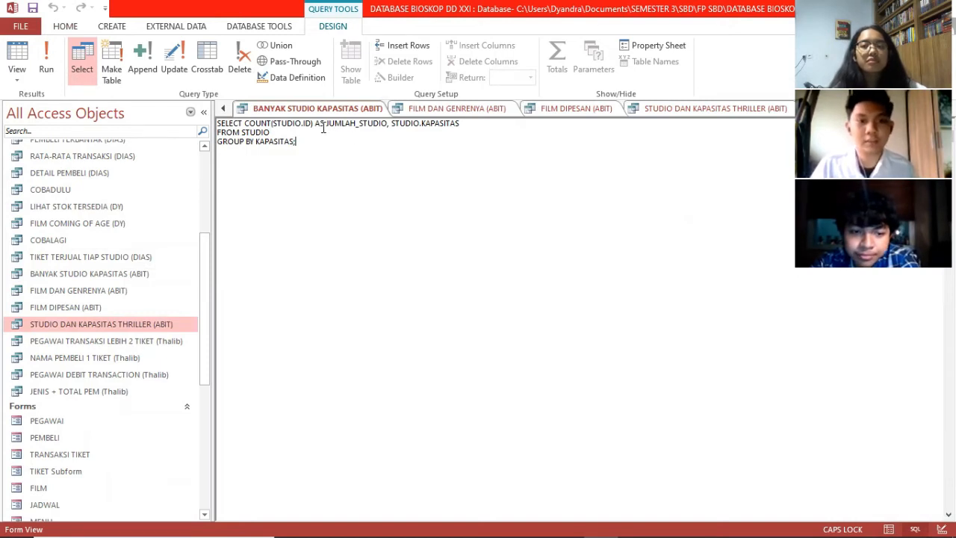
drag(325, 126, 343, 126)
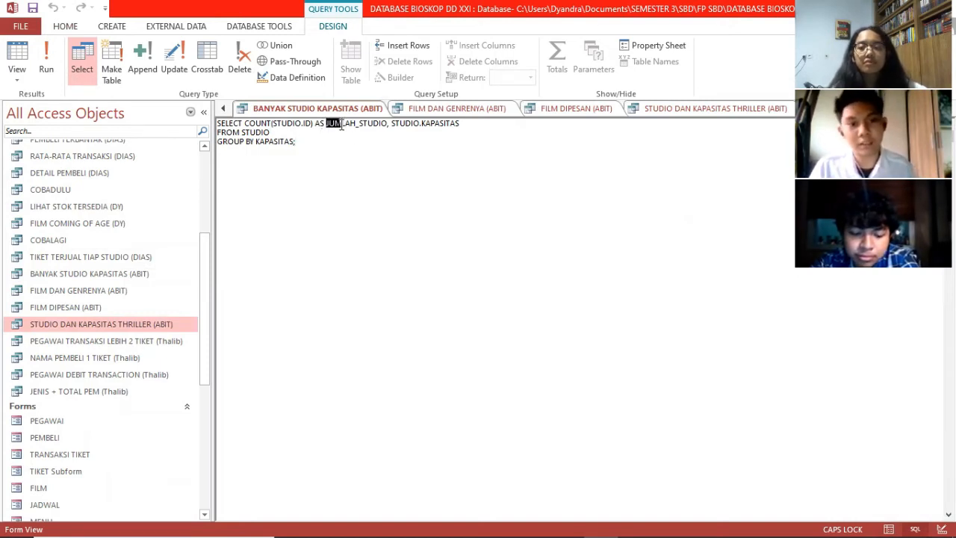
click(418, 125)
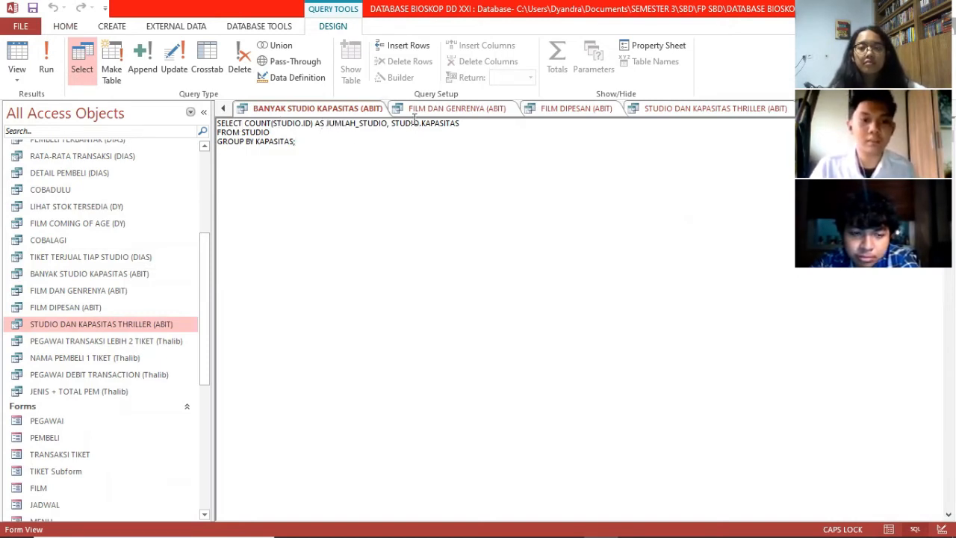
Step: Point out the FROM STUDIO line, rerun the query, then bring up FILM DAN GENRENYA's 32 films
drag(281, 134, 233, 134)
click(298, 142)
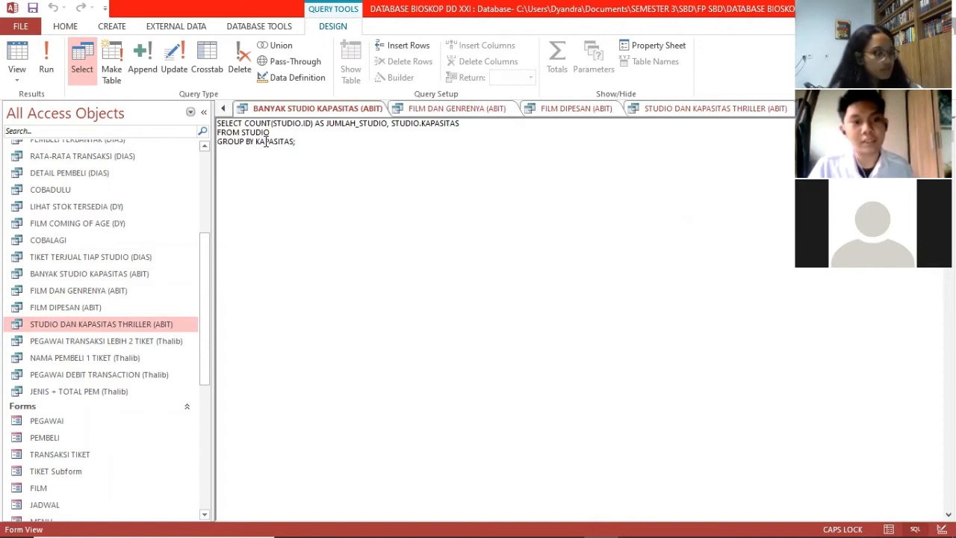
click(46, 59)
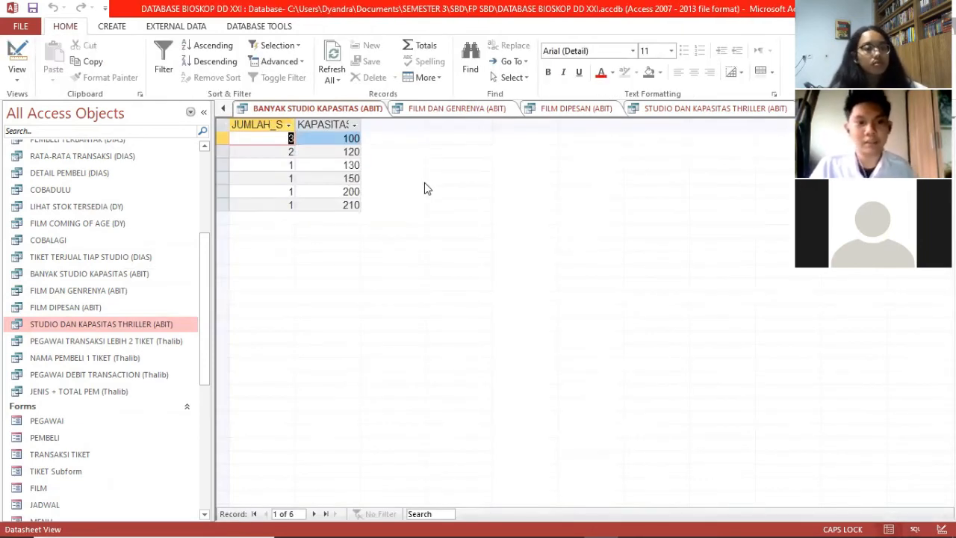
click(461, 110)
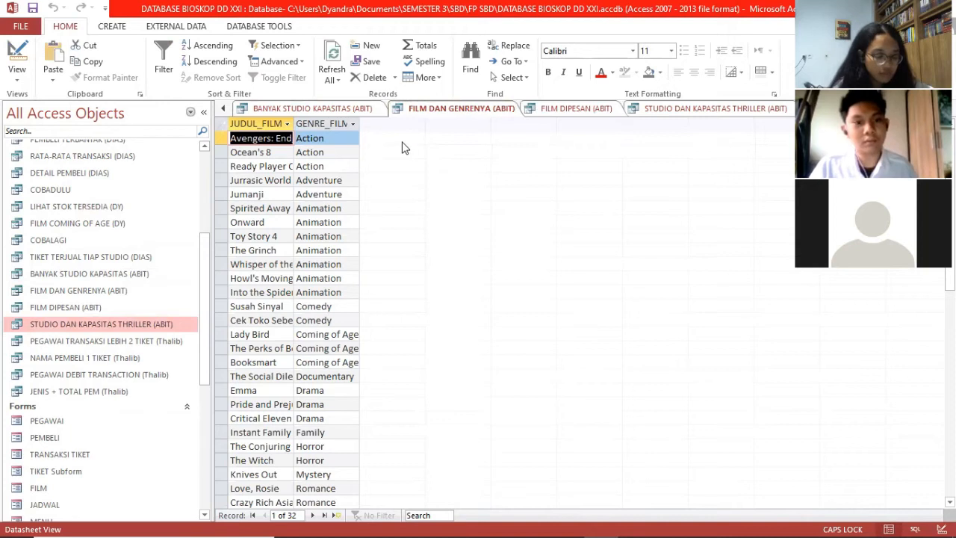
click(16, 82)
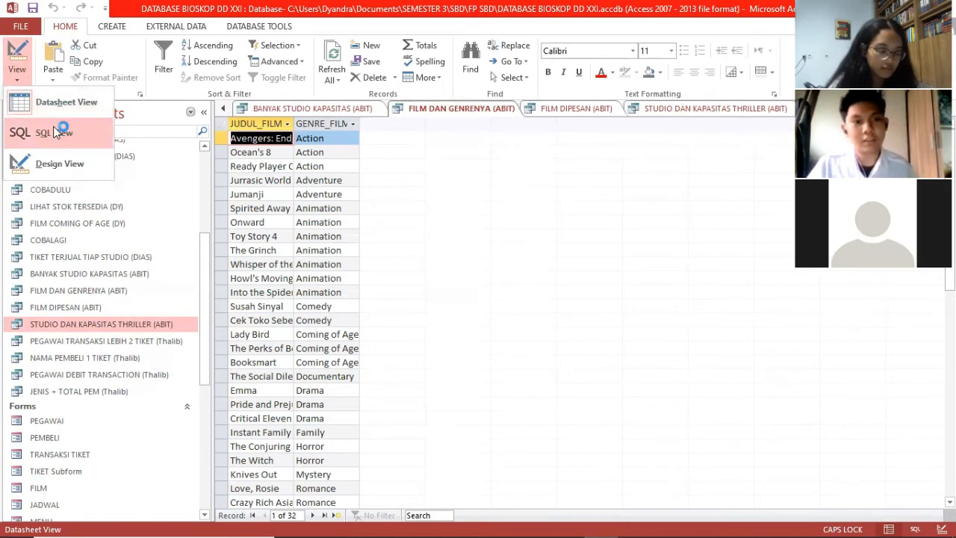
click(53, 130)
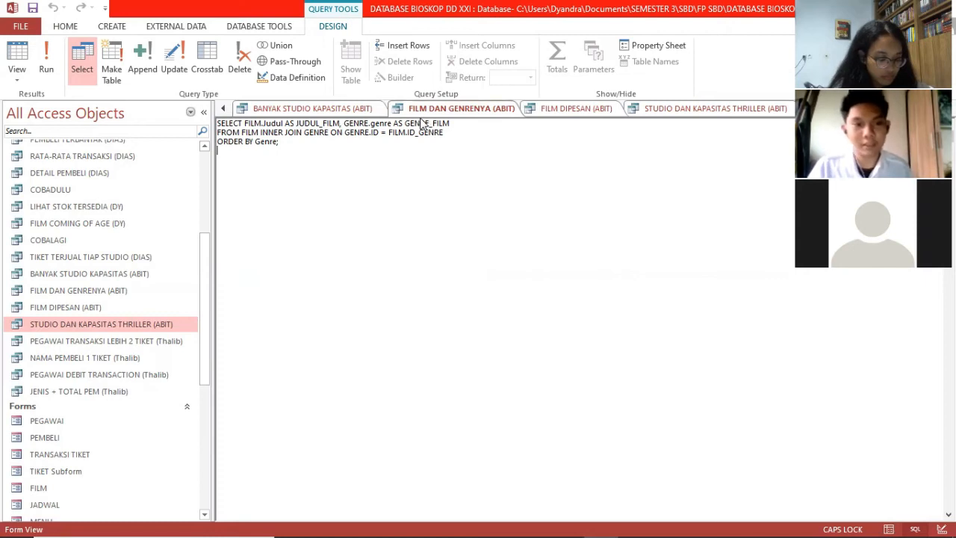
triple_click(244, 125)
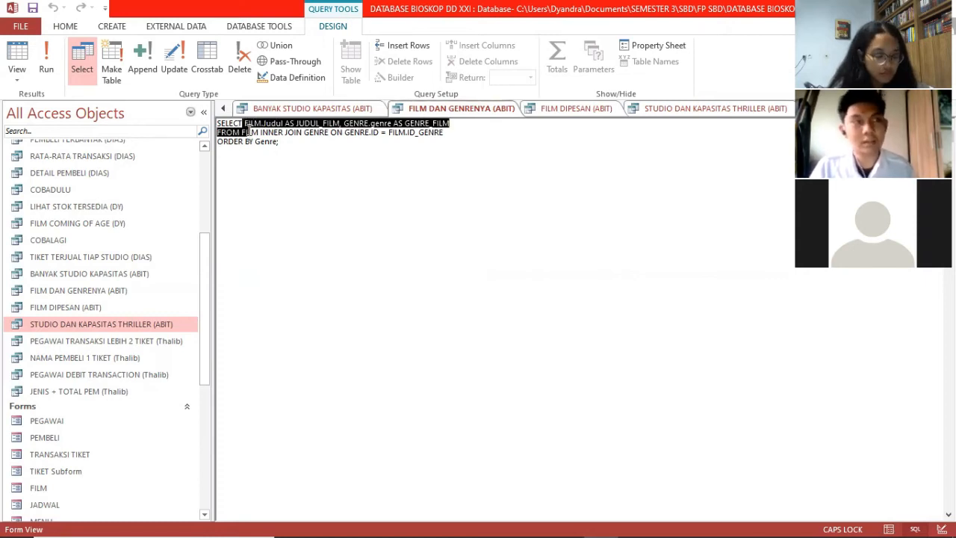
click(248, 136)
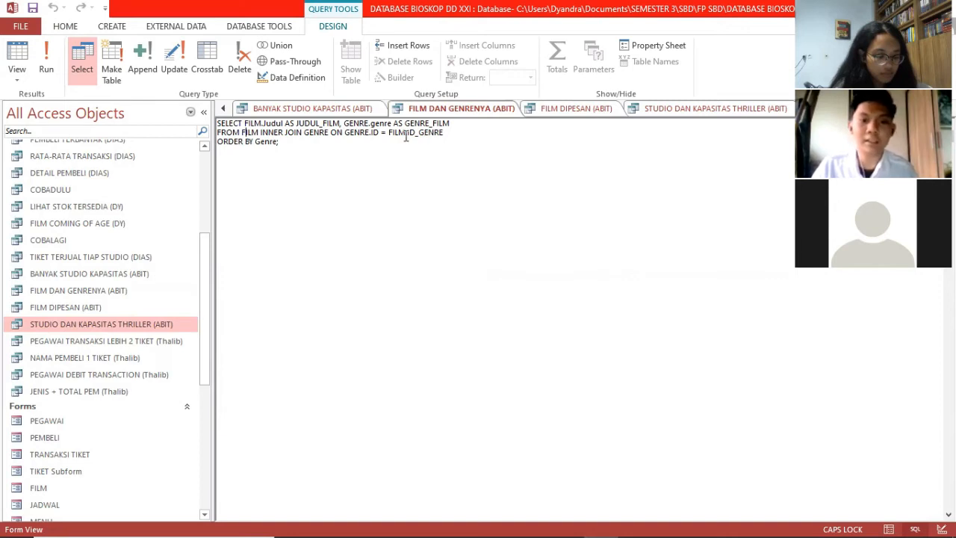
click(292, 147)
drag(292, 145, 231, 136)
click(43, 61)
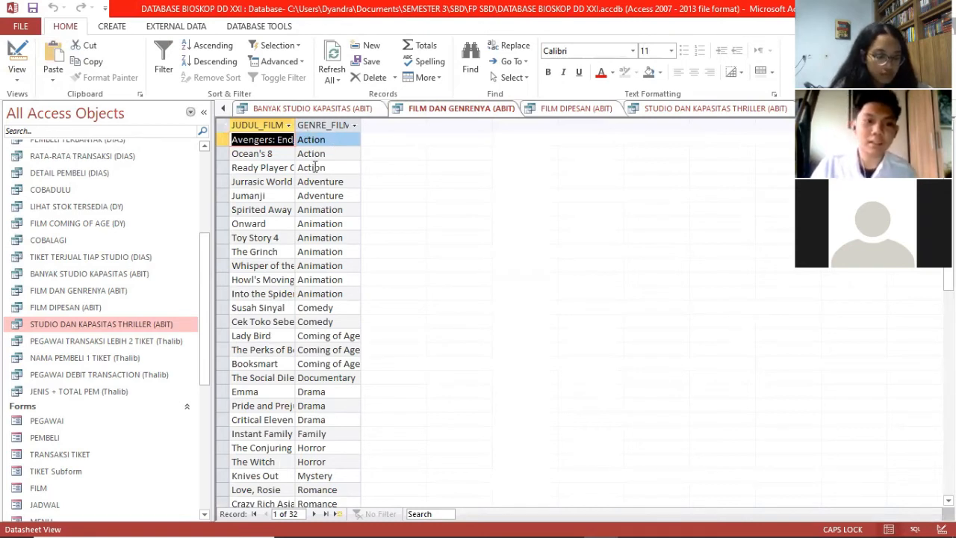
Step: Show the FILM DIPESAN (ABIT) SQL and highlight the Nama field and Studio alias in SELECT
click(573, 109)
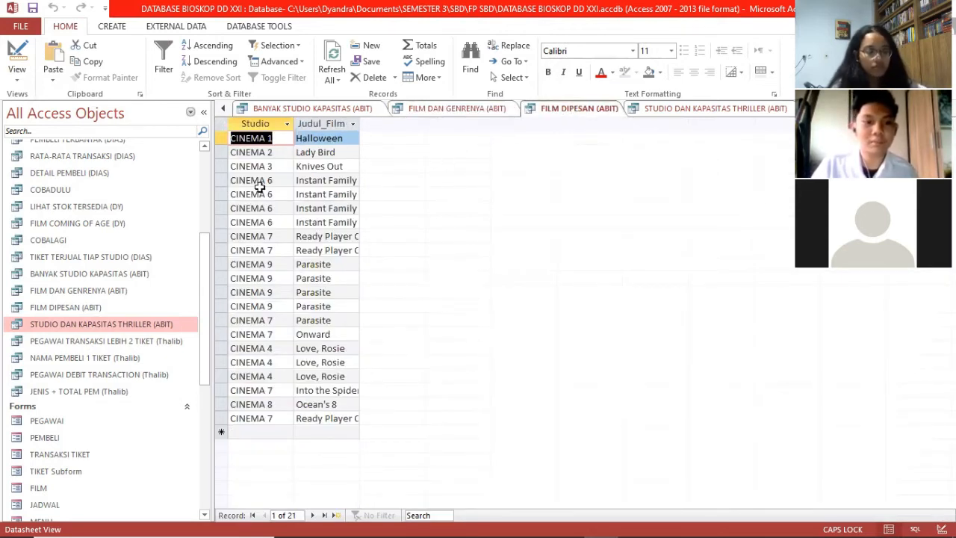
click(18, 79)
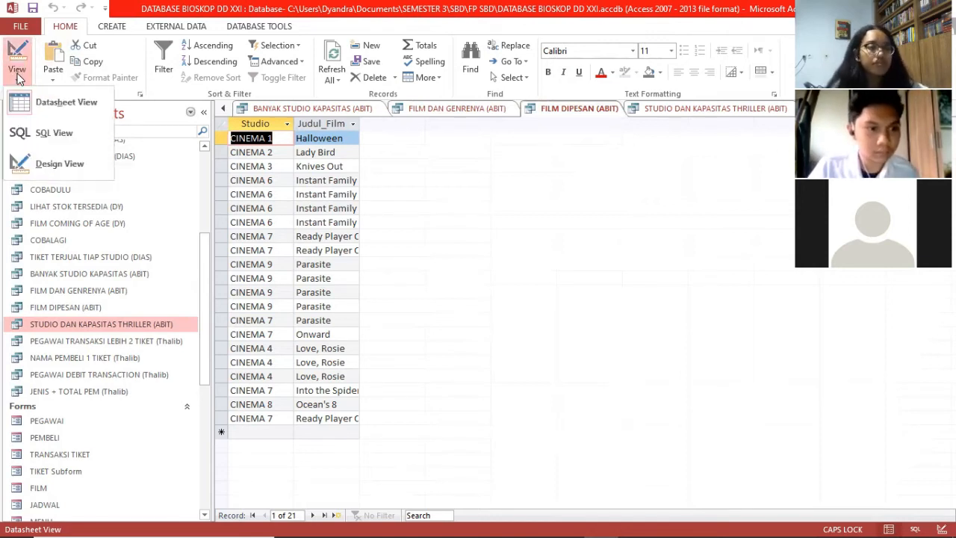
click(39, 133)
click(317, 151)
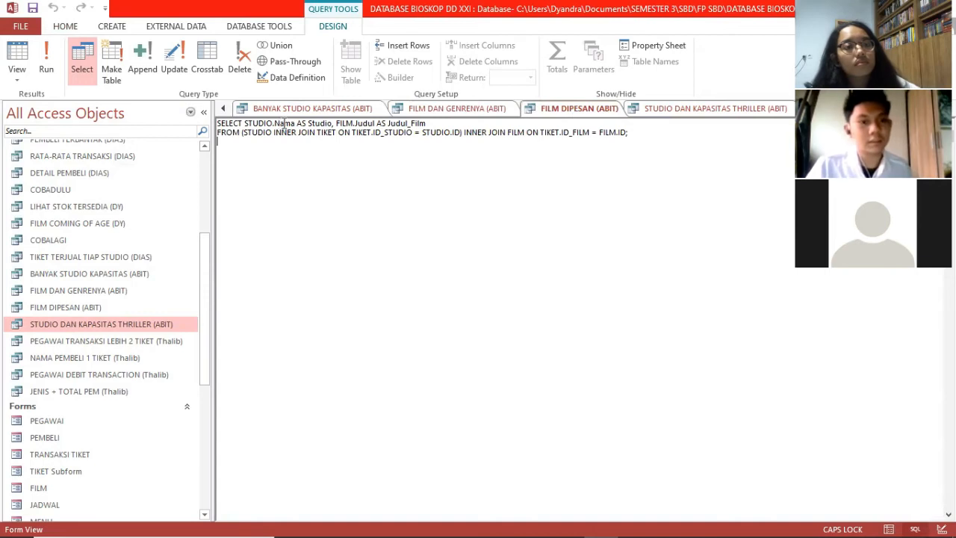
drag(282, 124, 273, 124)
drag(307, 124, 326, 125)
click(366, 124)
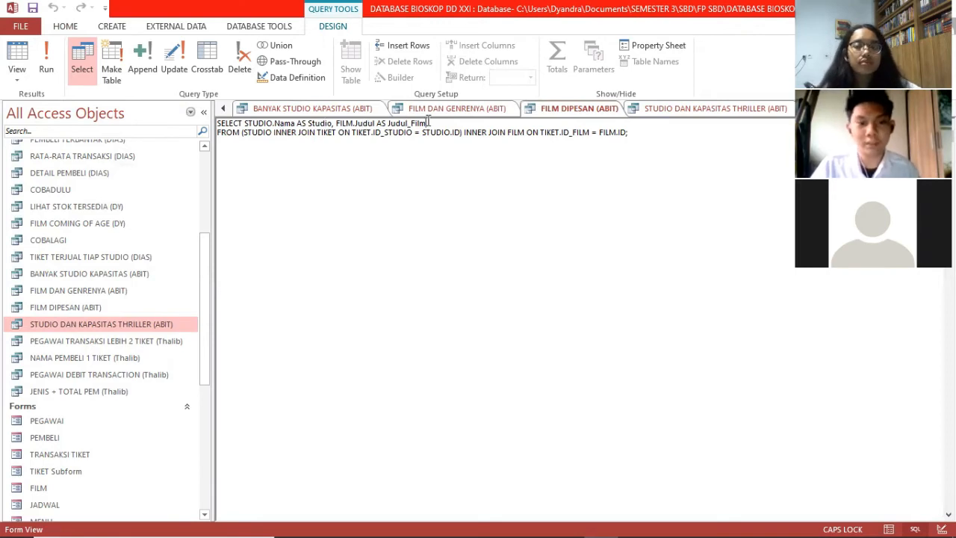
Step: Walk through the STUDIO table and INNER JOINs in FROM, then run it for 21 booked films
drag(242, 132, 253, 132)
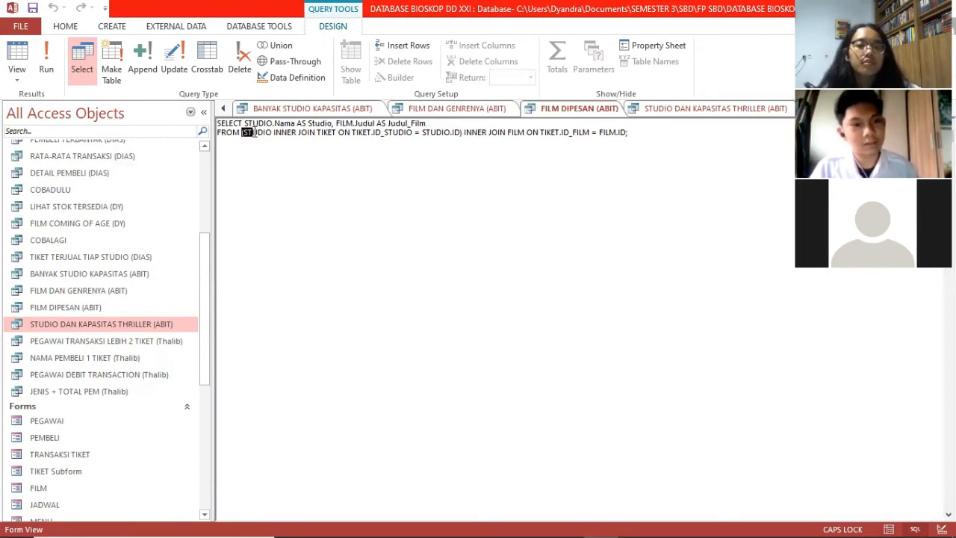
click(315, 133)
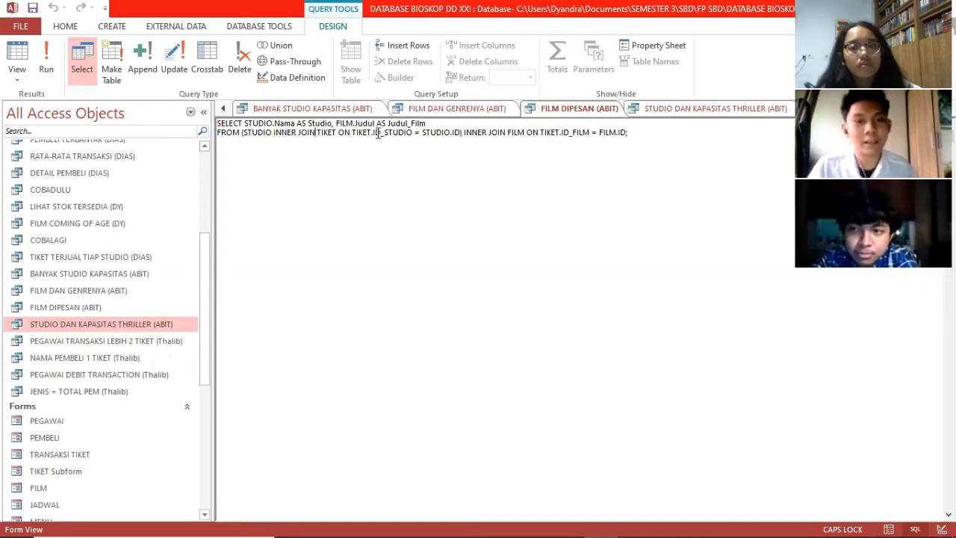
drag(373, 132, 381, 132)
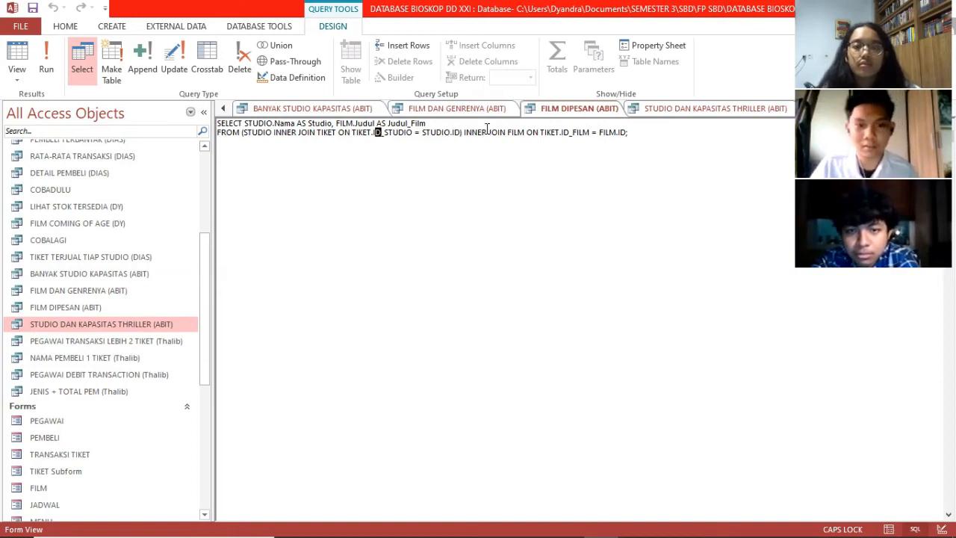
drag(462, 132, 508, 131)
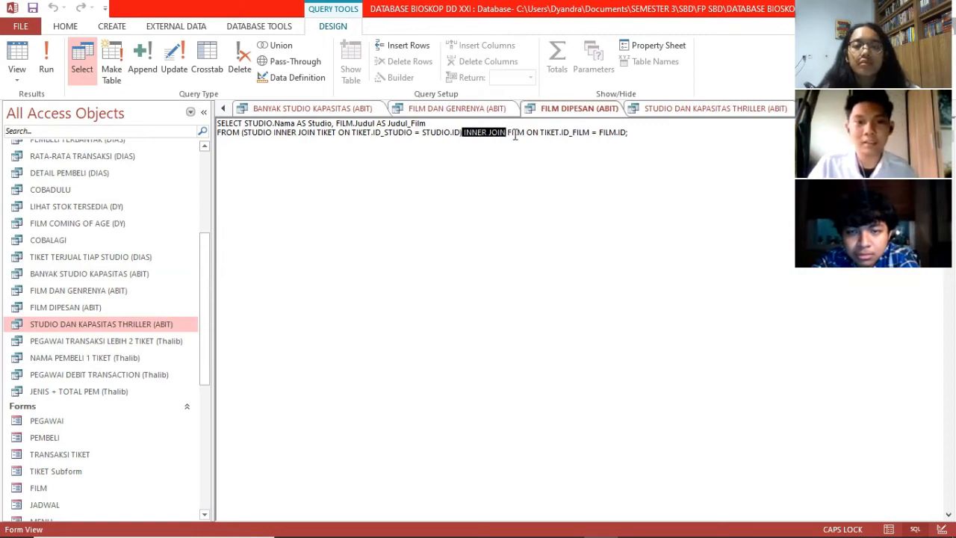
click(514, 133)
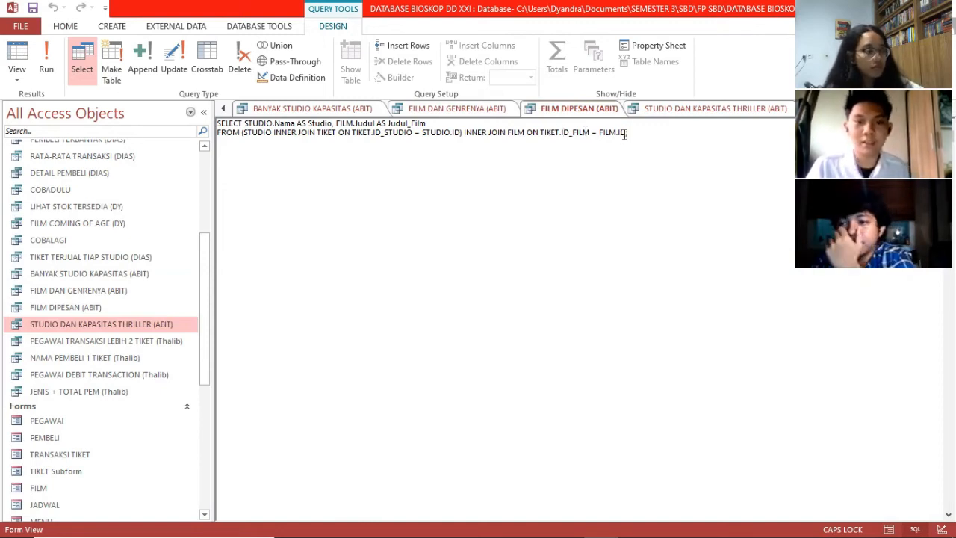
click(43, 56)
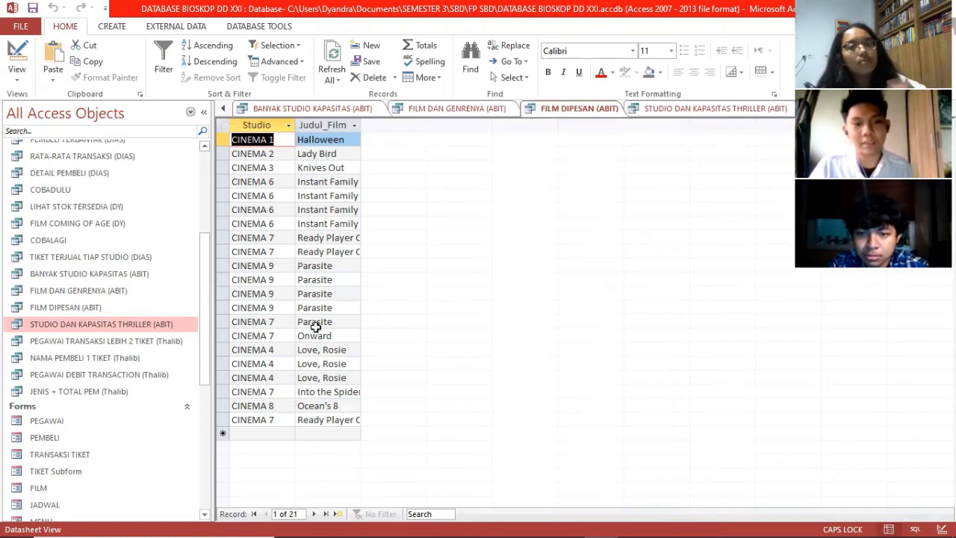
Step: Show the STUDIO DAN KAPASITAS THRILLER (ABIT) SQL, pointing out the STUDIO table and ID_Studio subquery
click(696, 112)
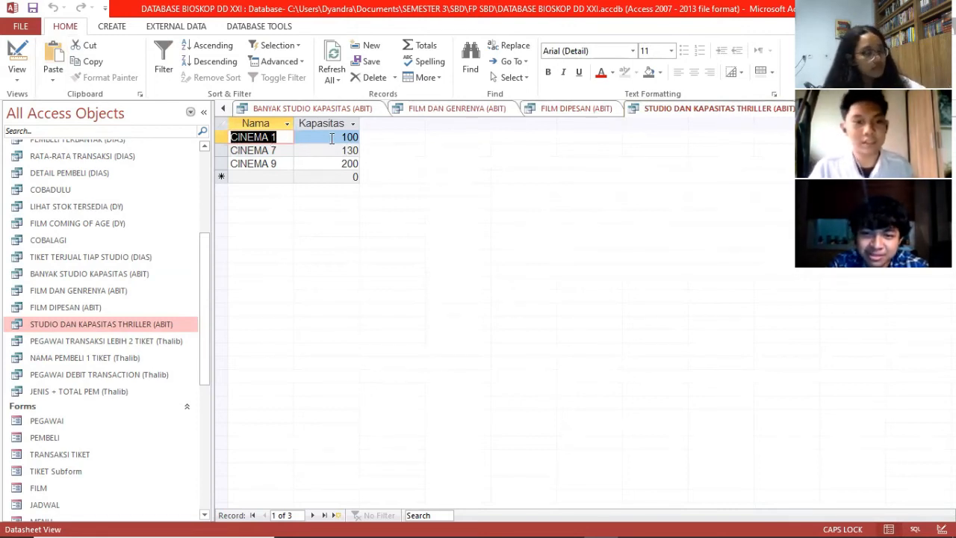
click(16, 84)
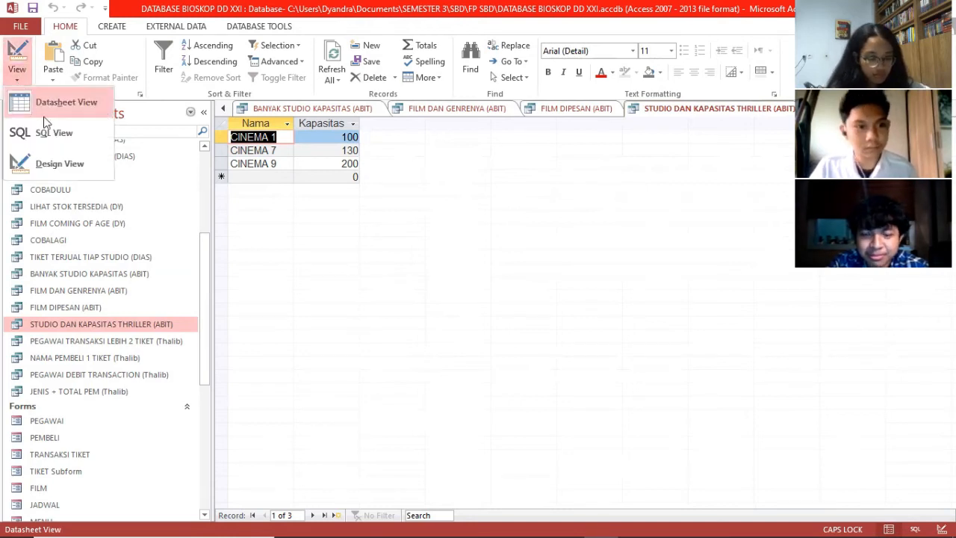
click(48, 132)
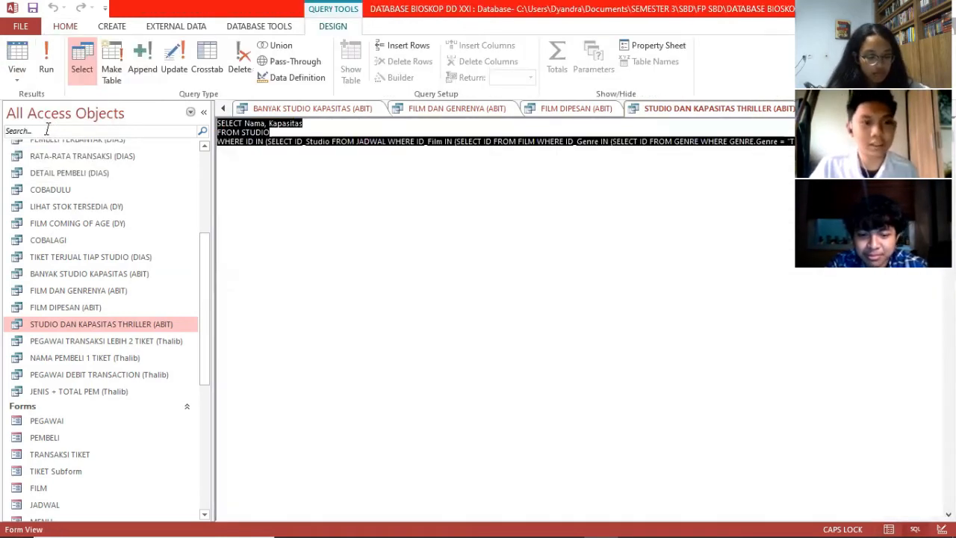
click(286, 152)
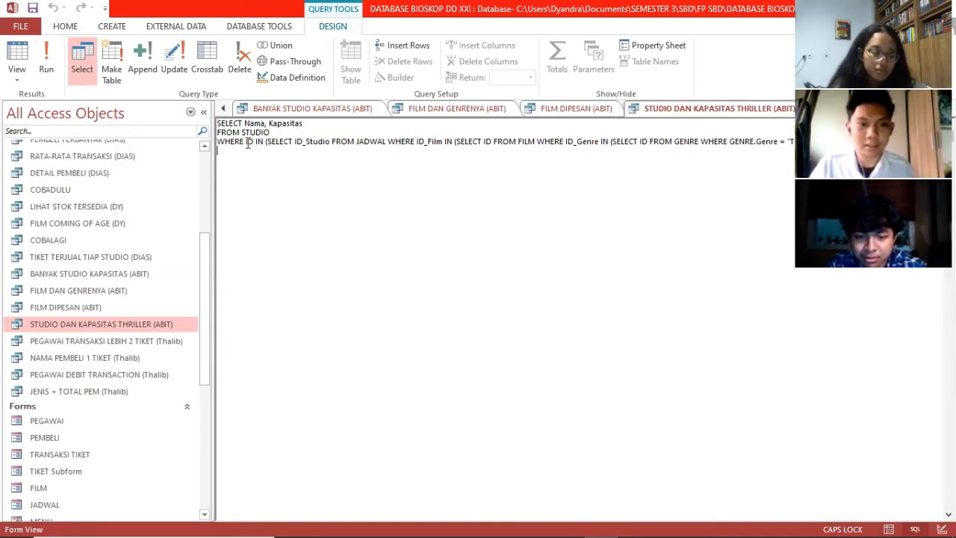
click(255, 133)
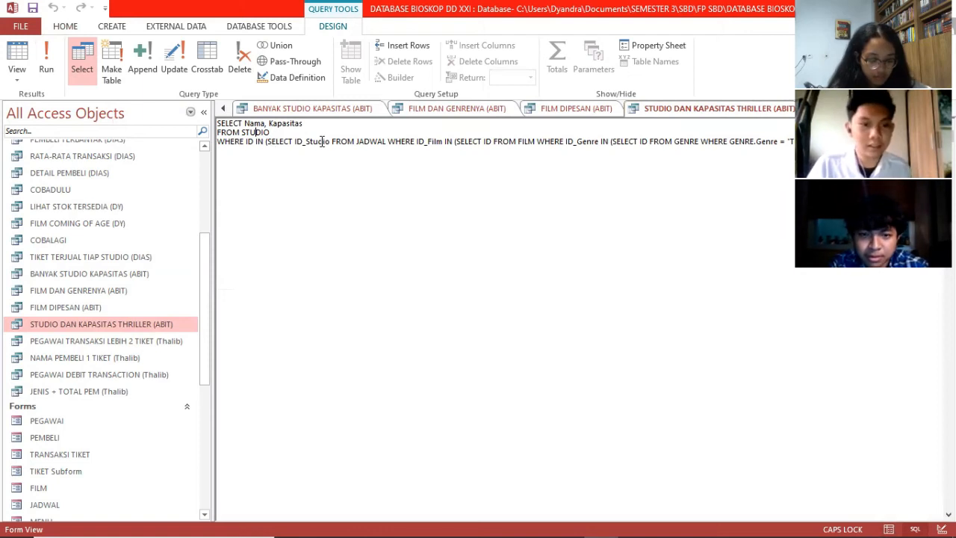
drag(295, 141, 429, 141)
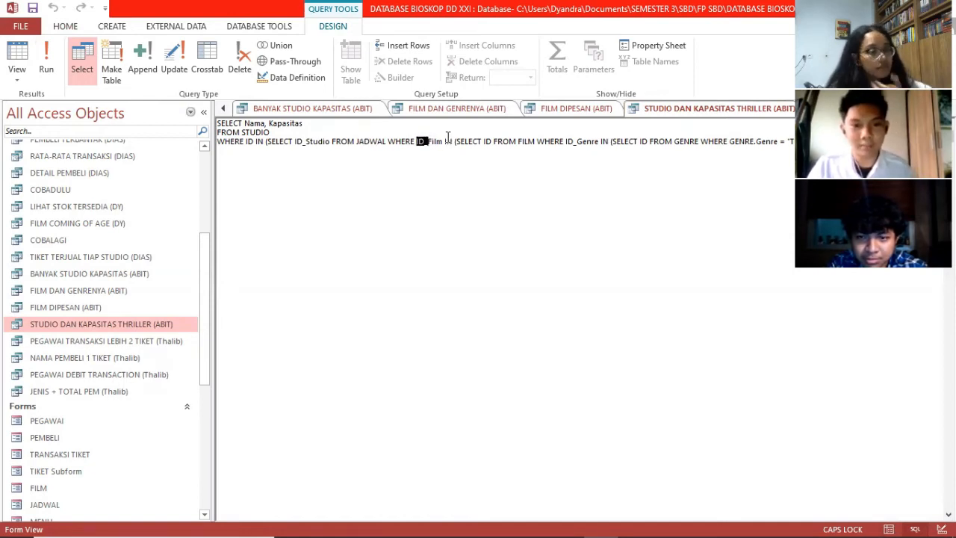
click(480, 141)
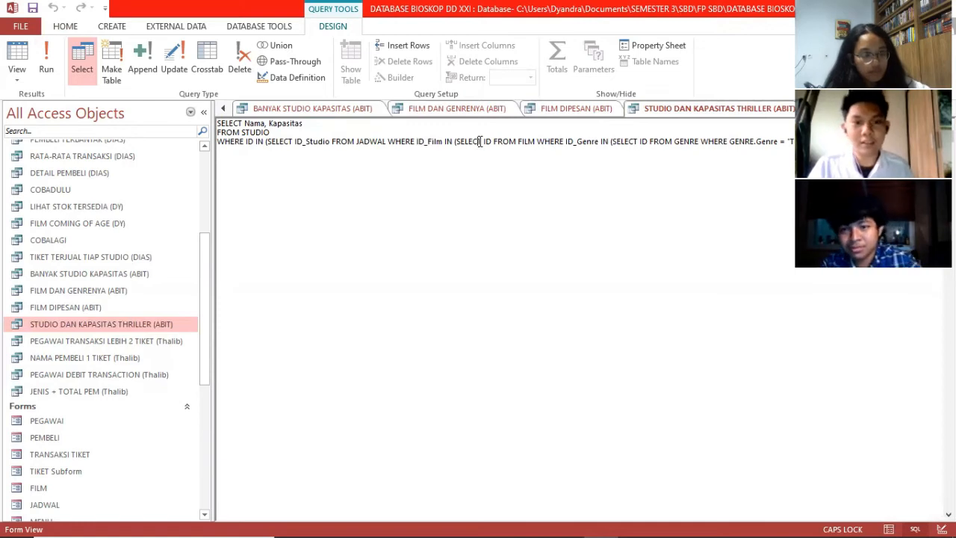
Step: Highlight the FILM and GENRE subqueries and genre comparison, then run it for CINEMA 1, 7 and 9
click(521, 141)
key(shift+End)
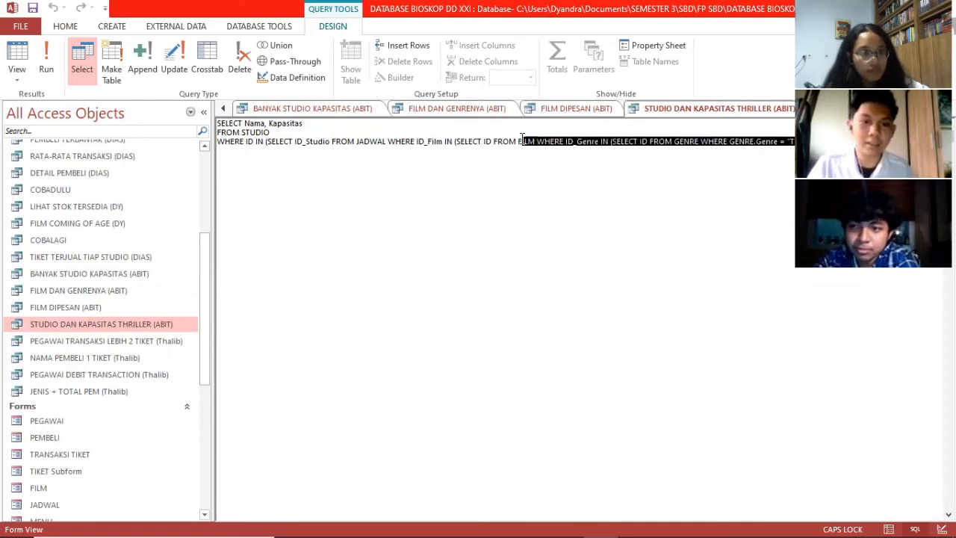
click(578, 141)
drag(562, 142, 588, 141)
double_click(644, 141)
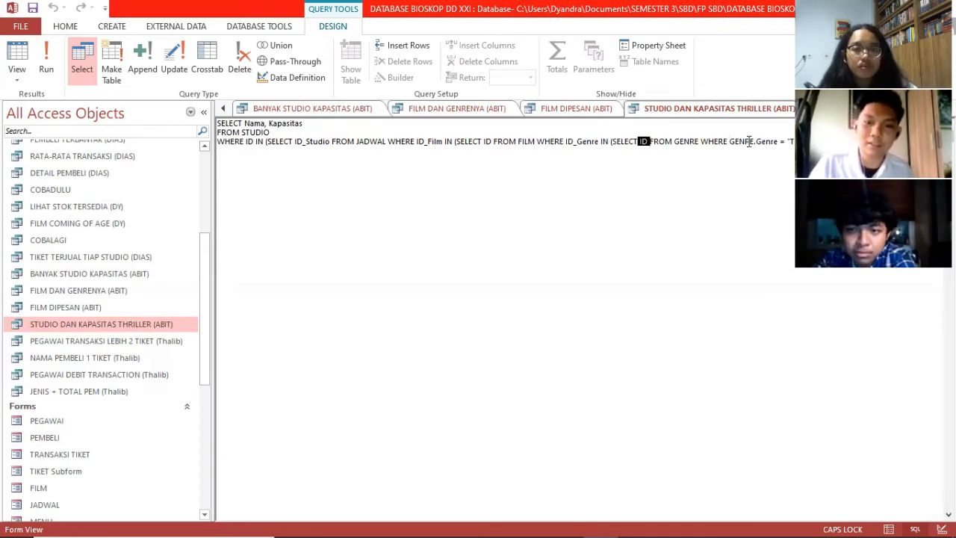
drag(781, 142, 794, 141)
click(372, 141)
click(41, 61)
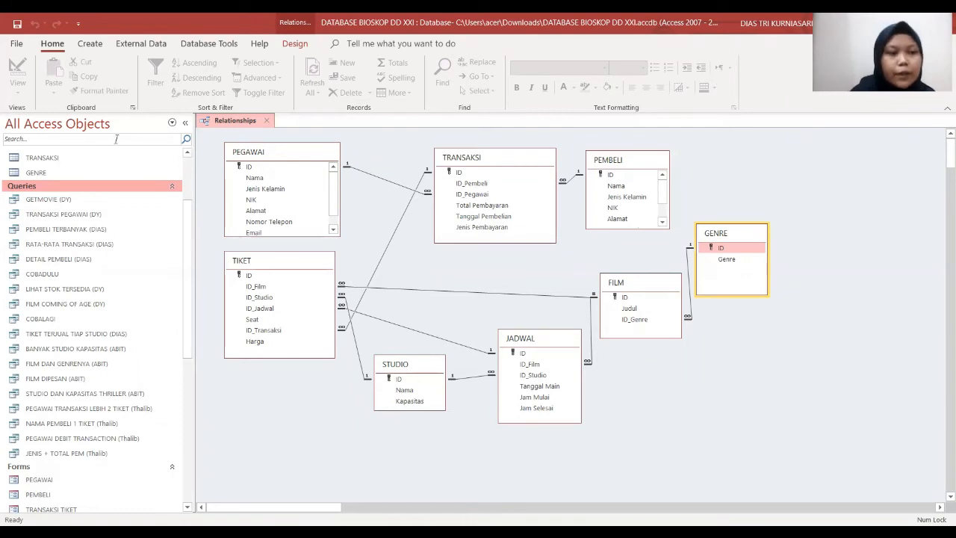
Step: Open PEMBELI TERBANYAK (DIAS) and view its SQL matching TOTAL PEMBAYARAN to the MAX from TRANSAKSI
right_click(82, 229)
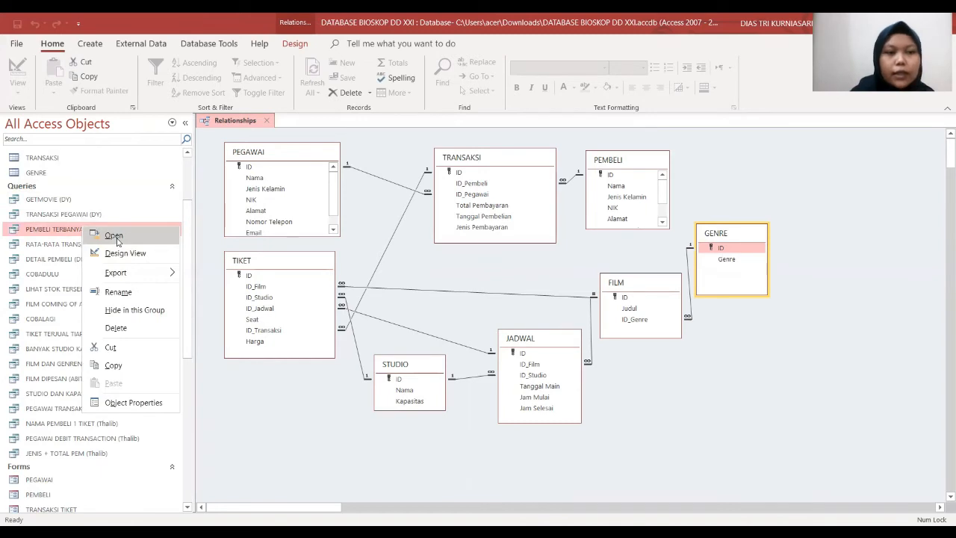
click(118, 239)
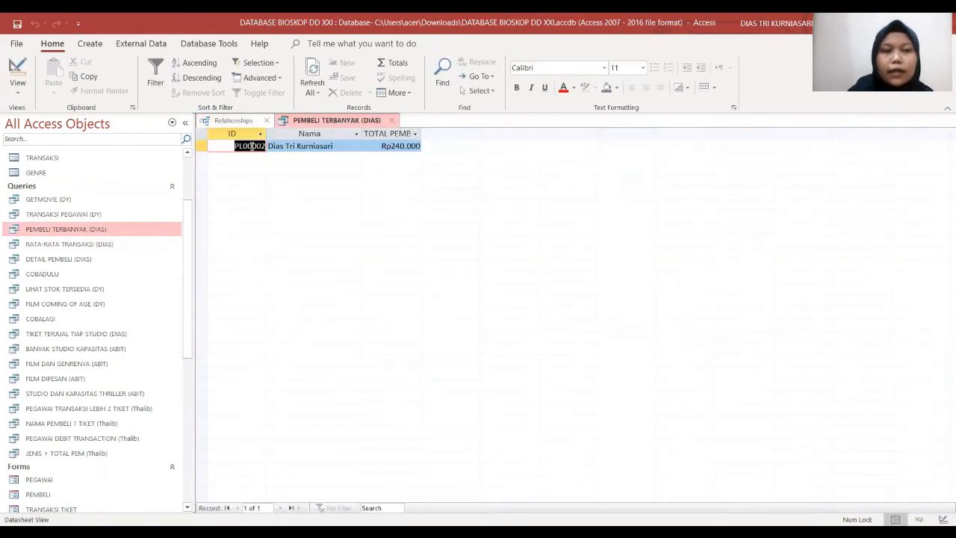
right_click(365, 122)
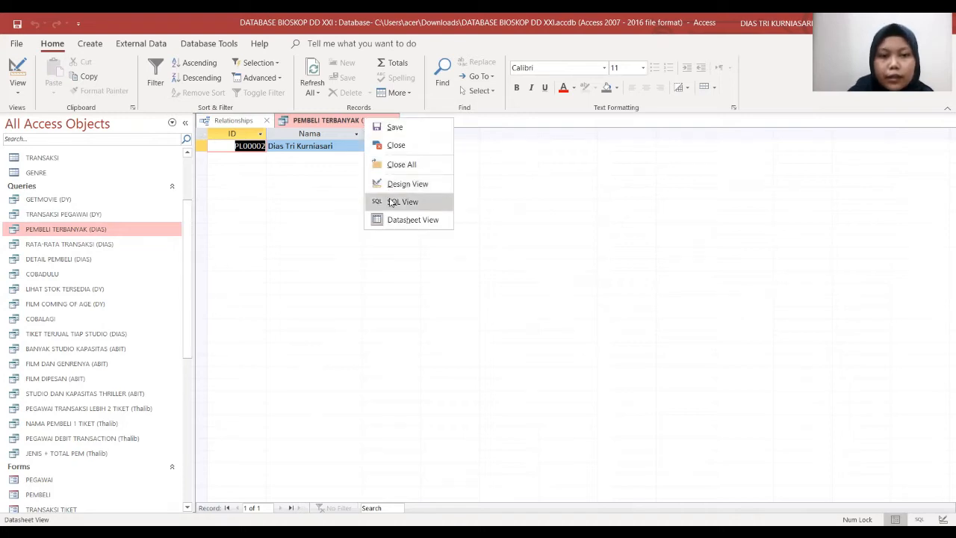
click(391, 201)
click(390, 198)
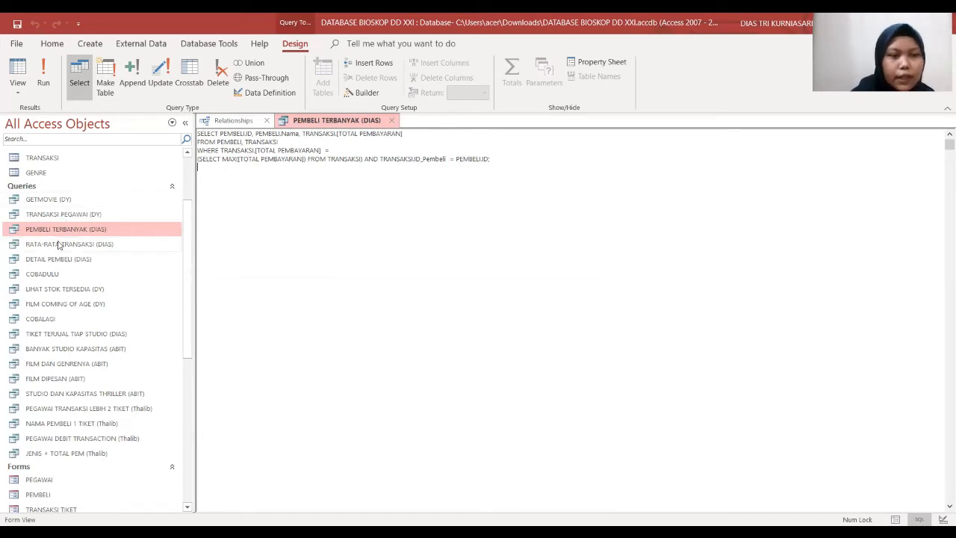
Step: Open RATA-RATA TRANSAKSI (DIAS) and view its SQL averaging TOTAL PEMBAYARAN grouped by TANGGAL PEMBELIAN
right_click(59, 245)
click(88, 251)
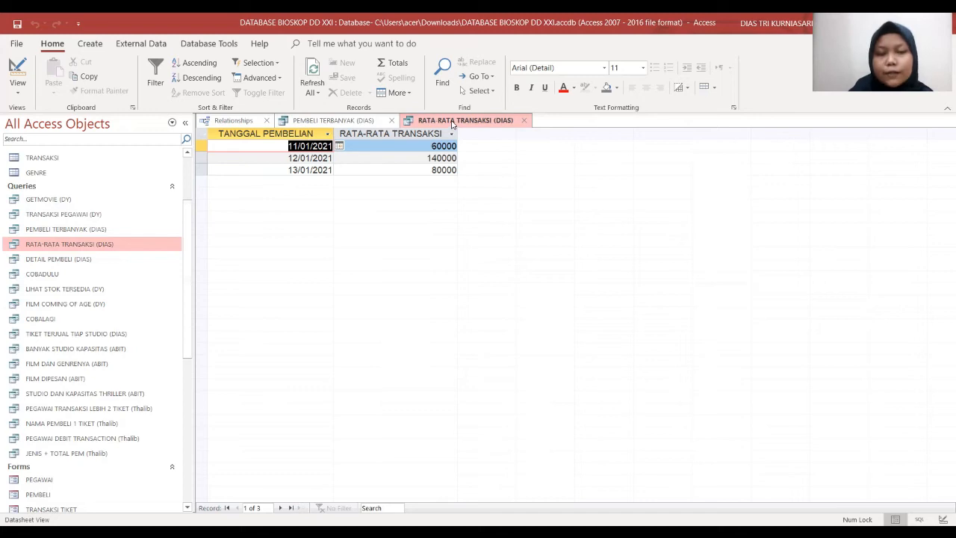
right_click(452, 124)
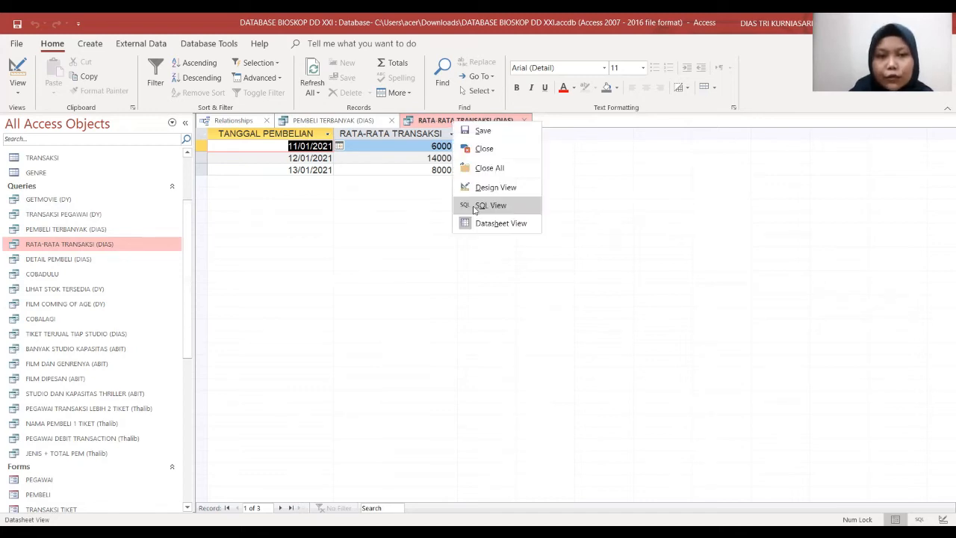
click(490, 205)
click(312, 177)
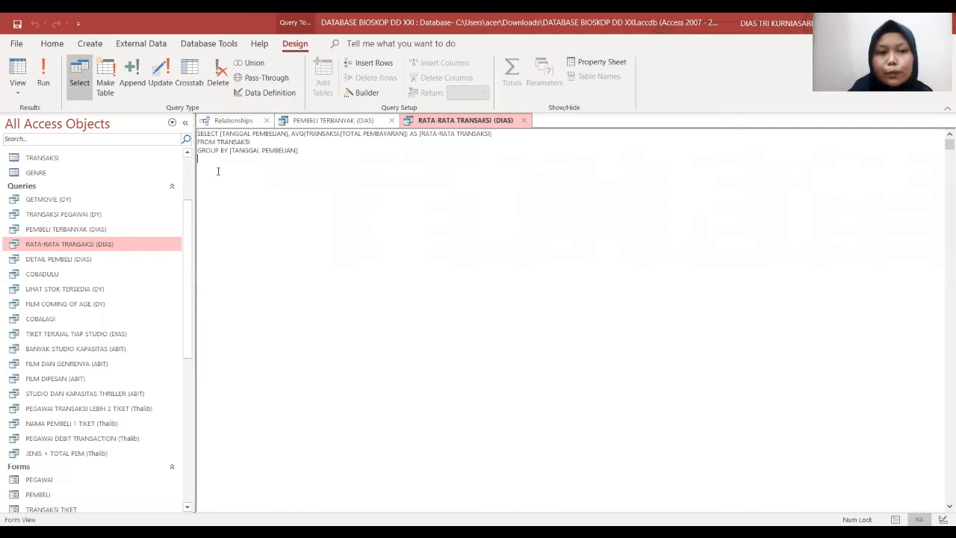
right_click(95, 260)
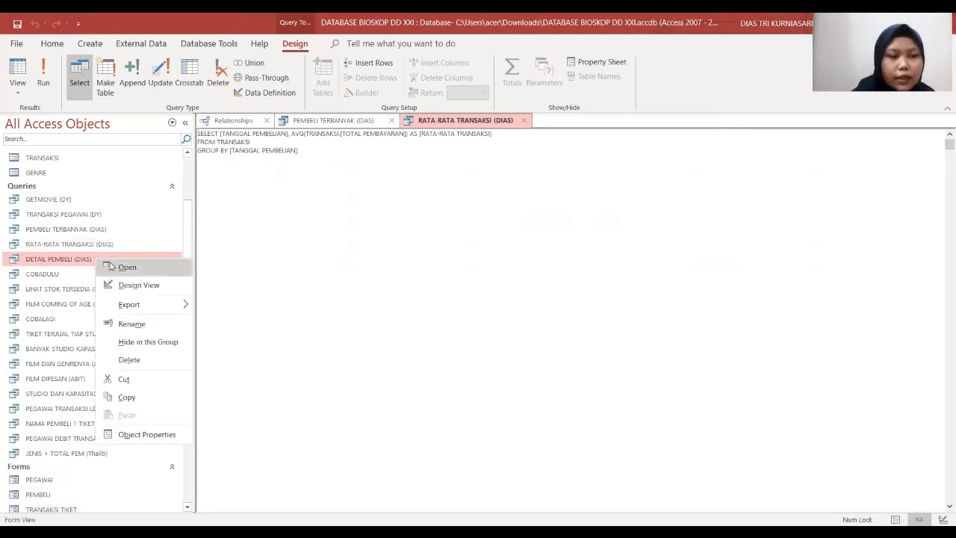
Step: Open DETAIL PEMBELI (DIAS) and view its SQL: SELECT * FROM PEMBELI ordered by Nama
click(125, 267)
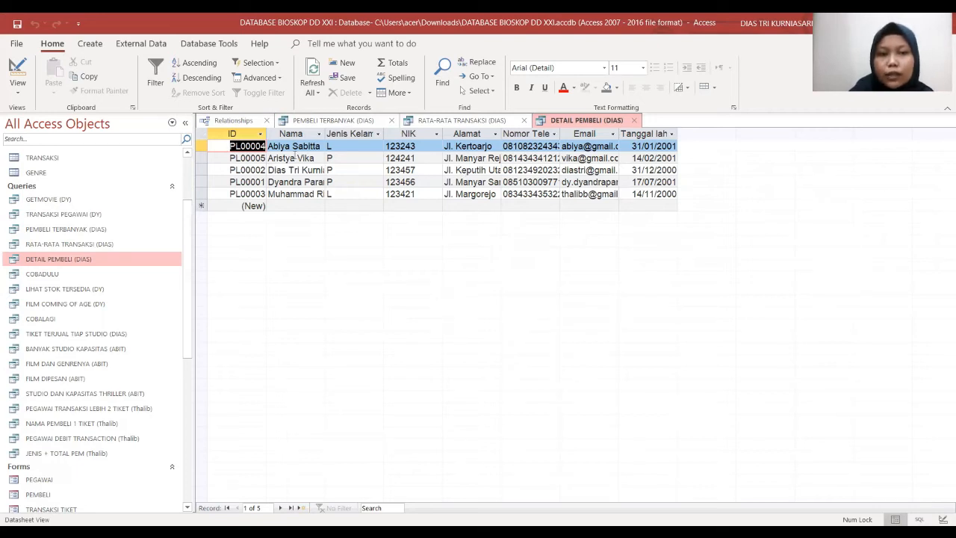
right_click(561, 123)
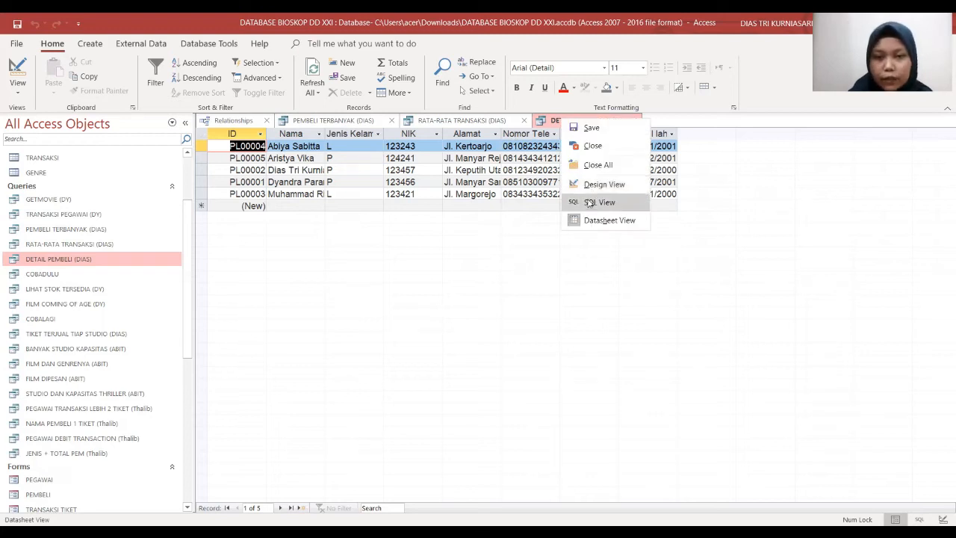
click(589, 203)
click(215, 135)
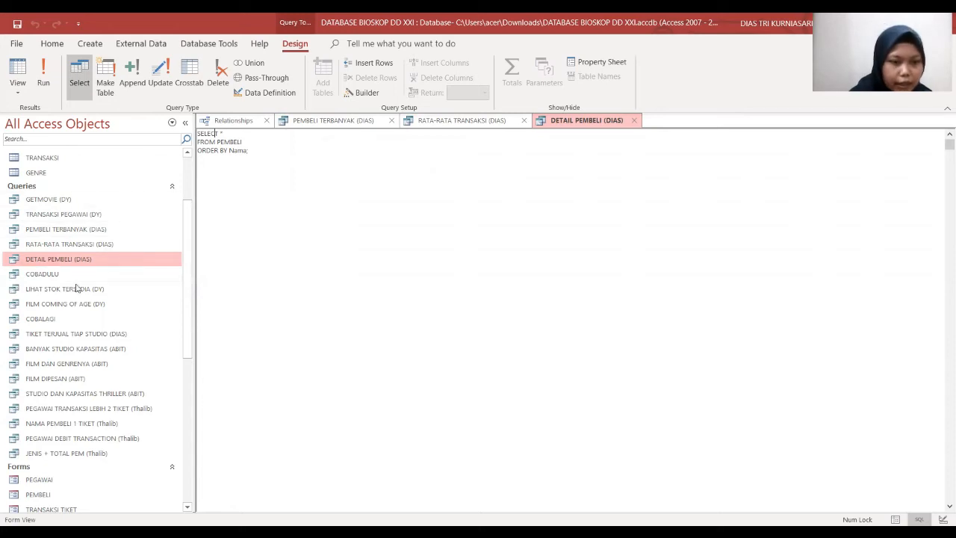
Step: Open the TIKET TERJUAL TIAP STUDIO (DIAS) query results and switch them to SQL View
click(82, 333)
right_click(83, 336)
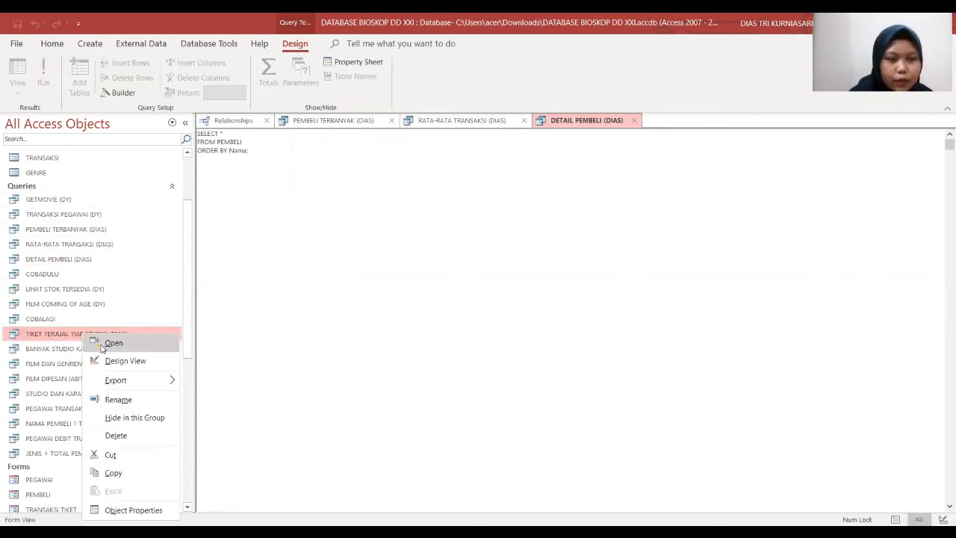
click(103, 348)
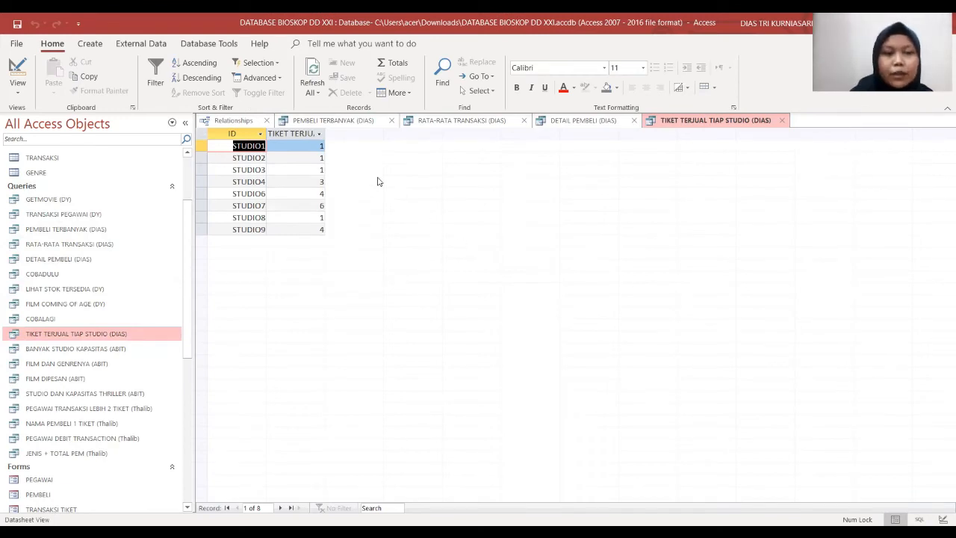
right_click(689, 123)
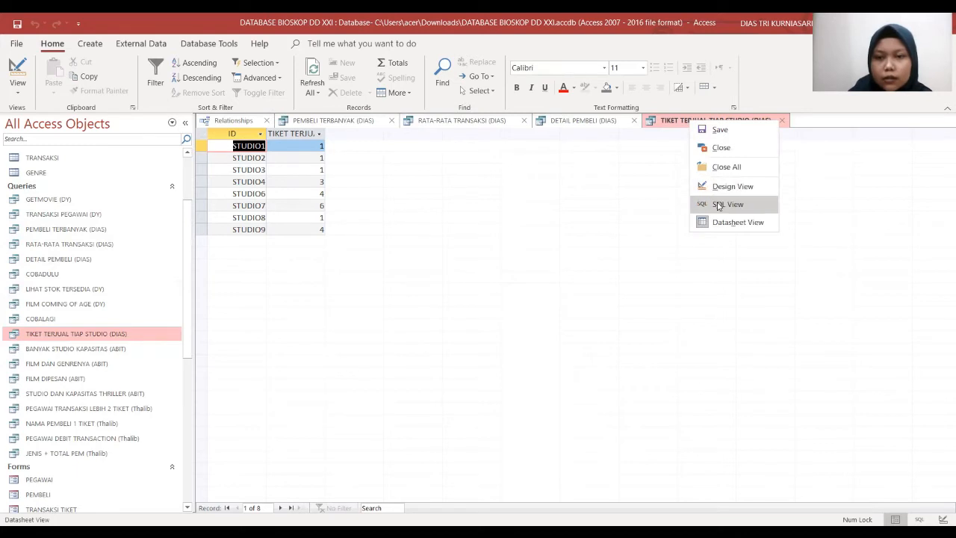
click(718, 205)
click(378, 171)
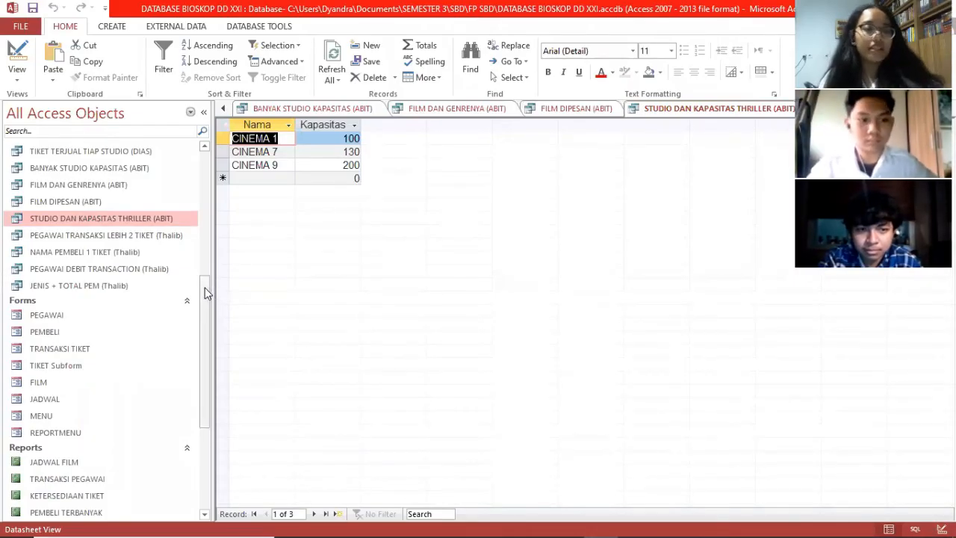
Step: Open the MENU form from the Forms group and move its window up into full view
scroll(65, 274, down, 1)
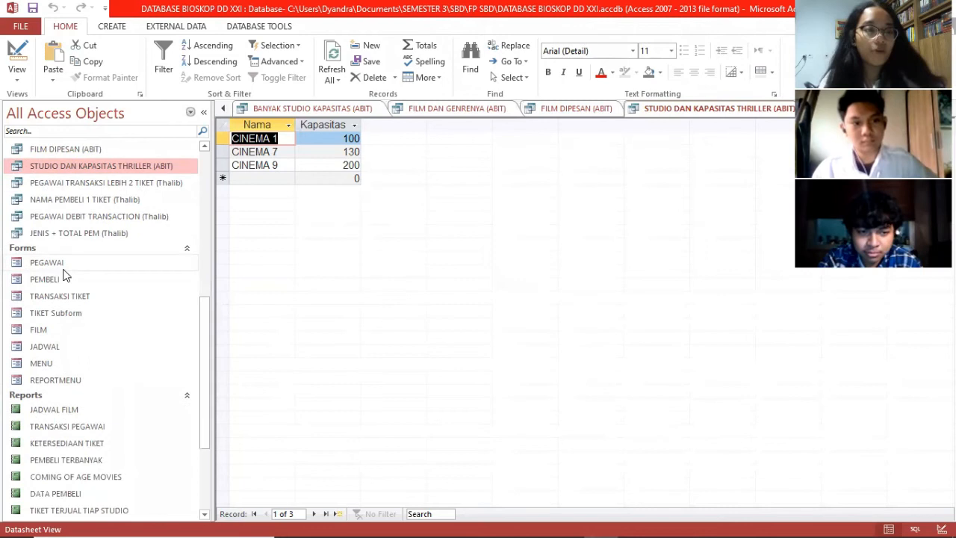
double_click(75, 365)
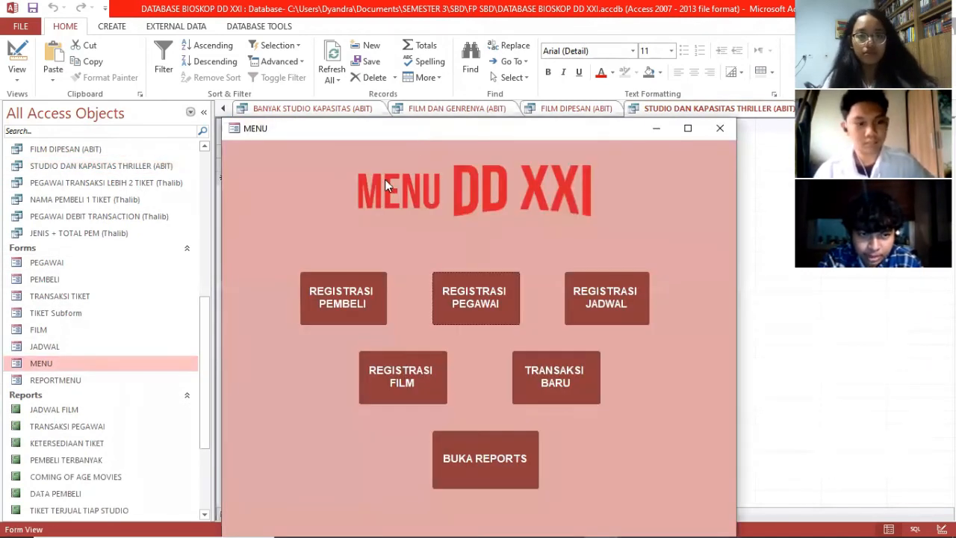
drag(420, 131, 424, 35)
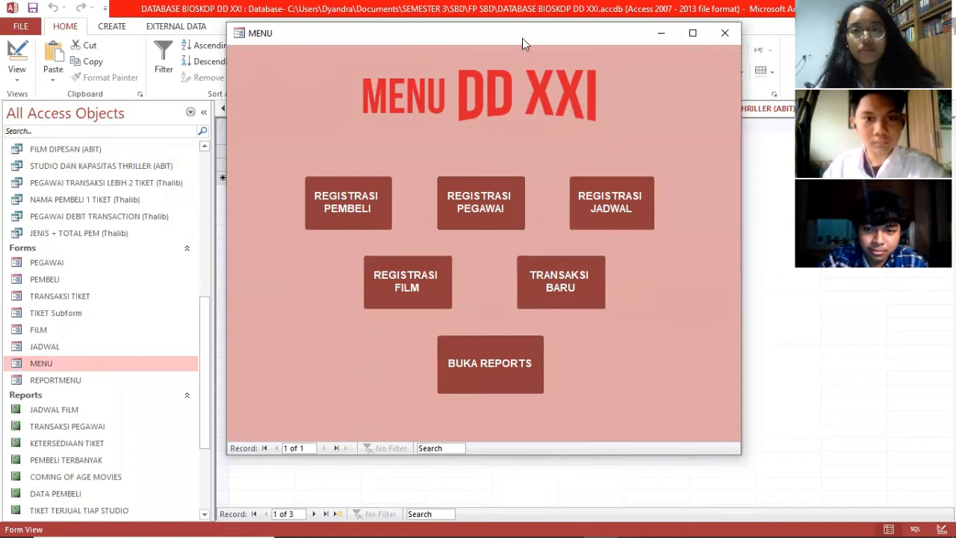
key(alt+Tab)
key(Caps_Lock)
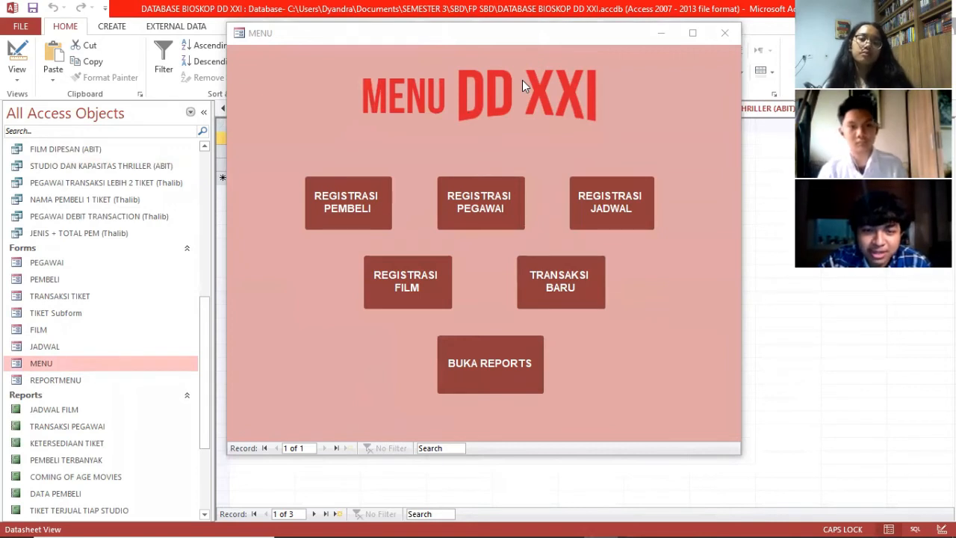
key(Caps_Lock)
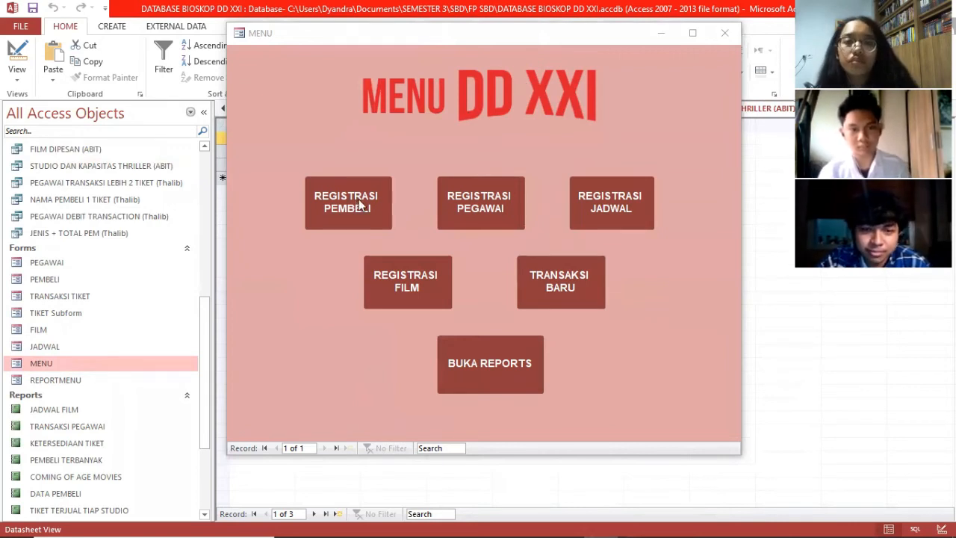
Step: Start a new buyer registration and enter the buyer's name, gender L, NIK, address and phone number
click(359, 205)
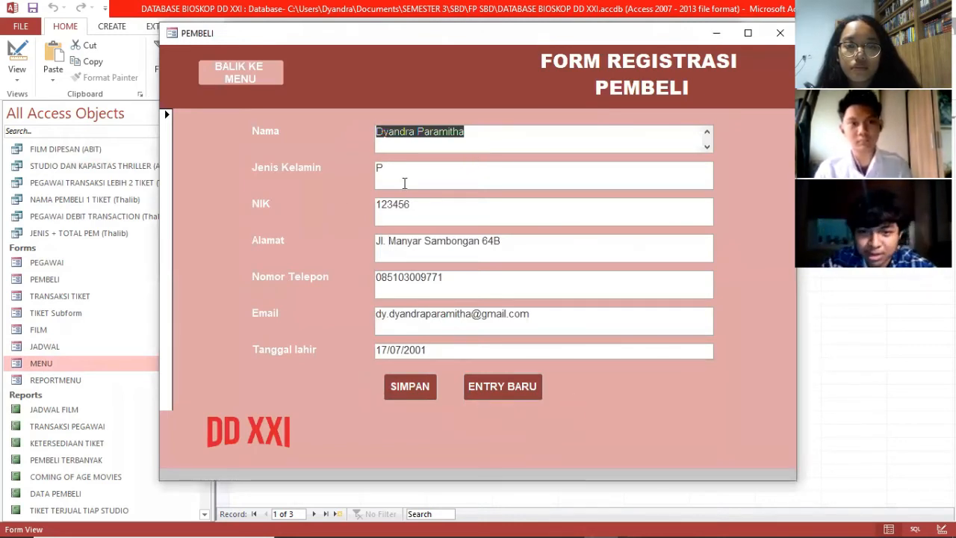
click(496, 384)
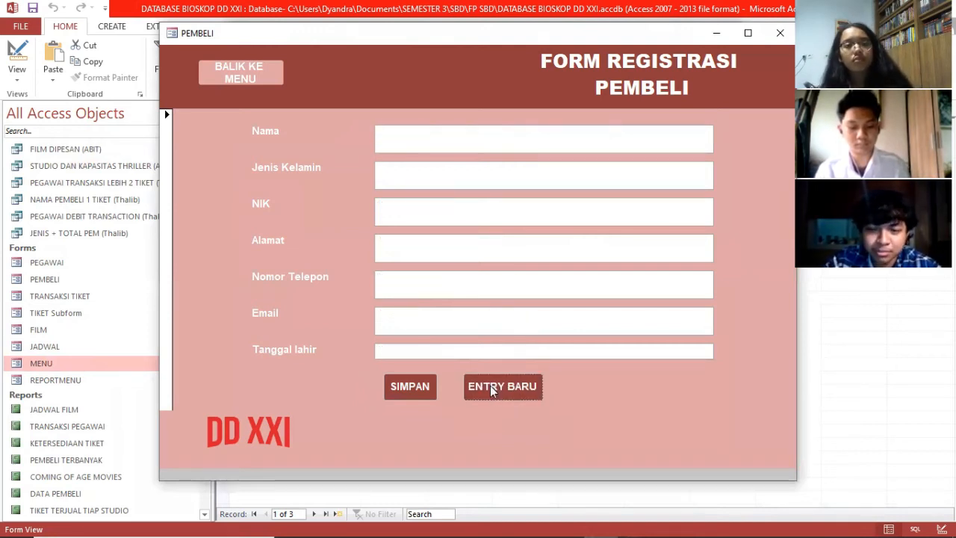
click(461, 143)
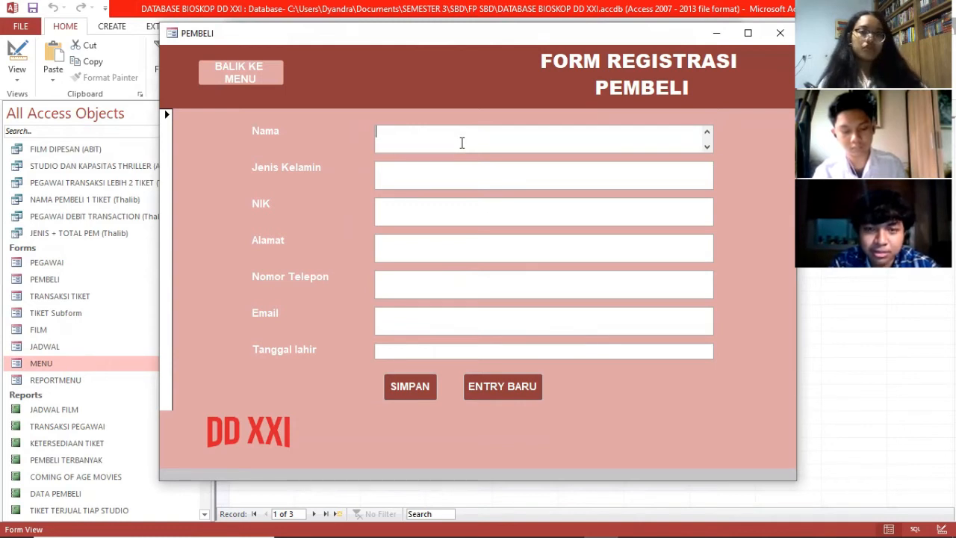
text(Alif)
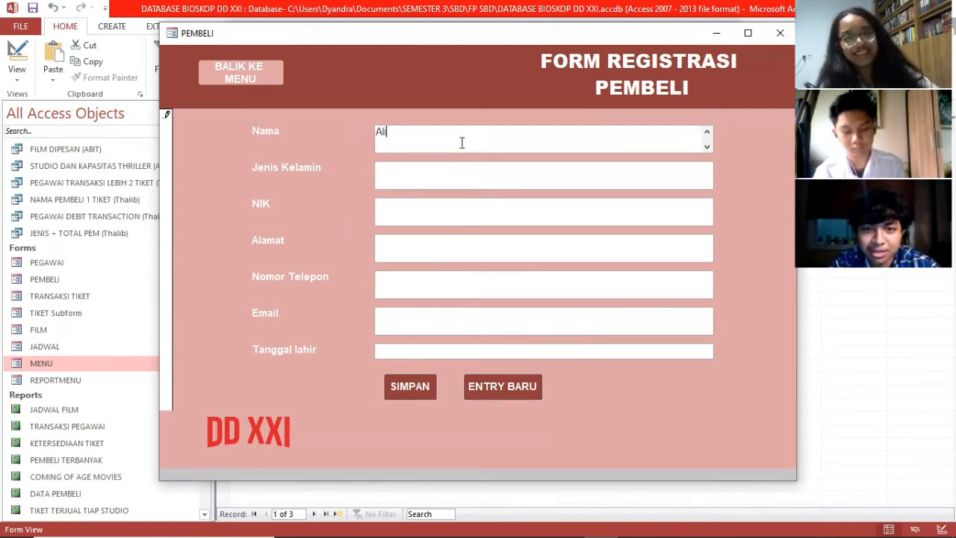
click(447, 177)
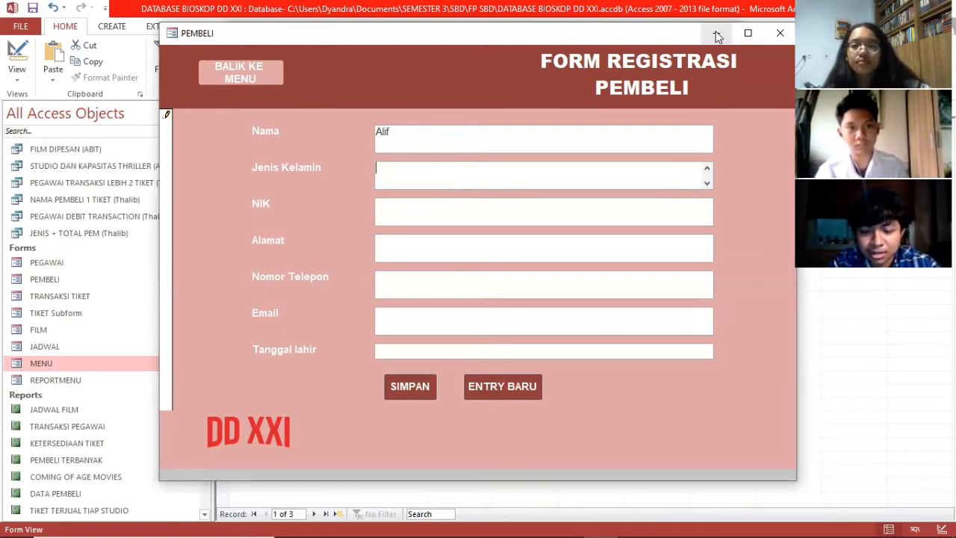
text(L)
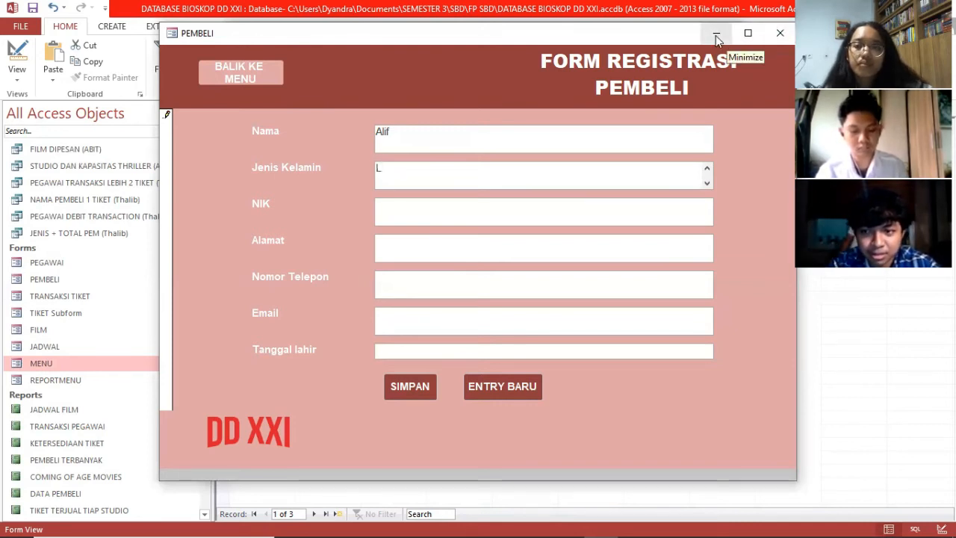
click(555, 214)
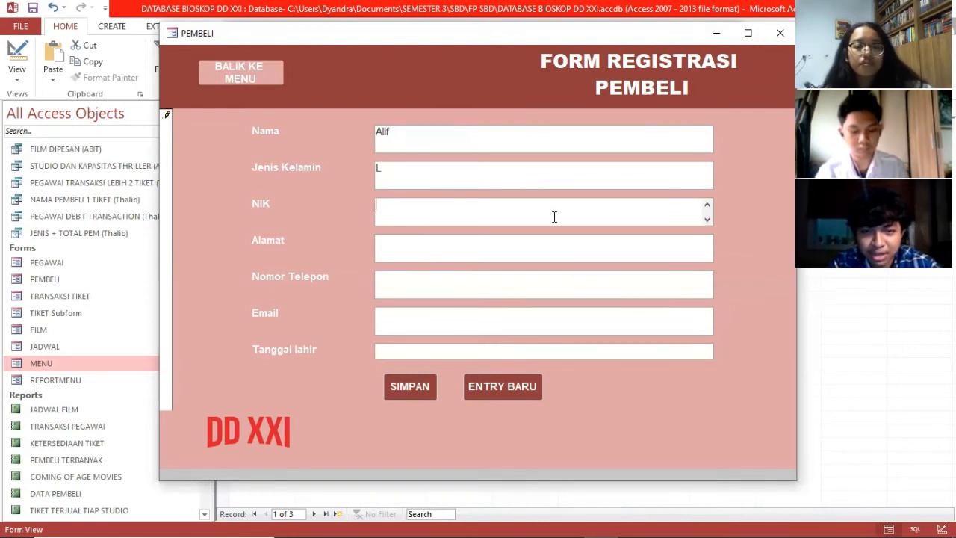
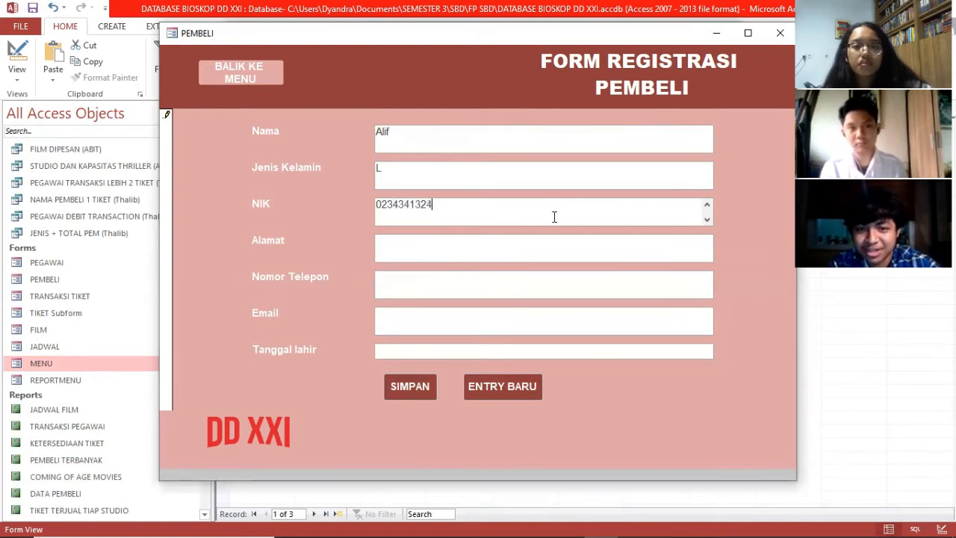
click(527, 250)
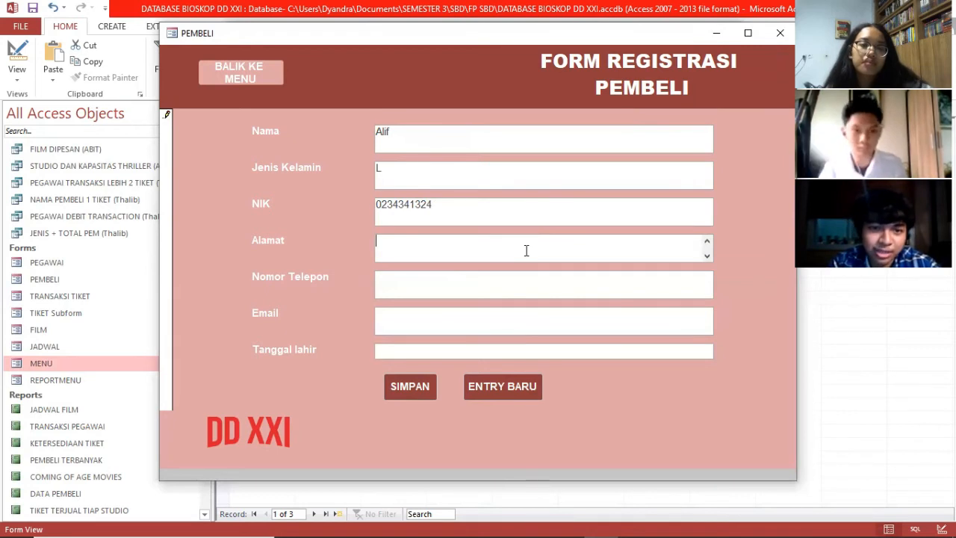
text(Jalan)
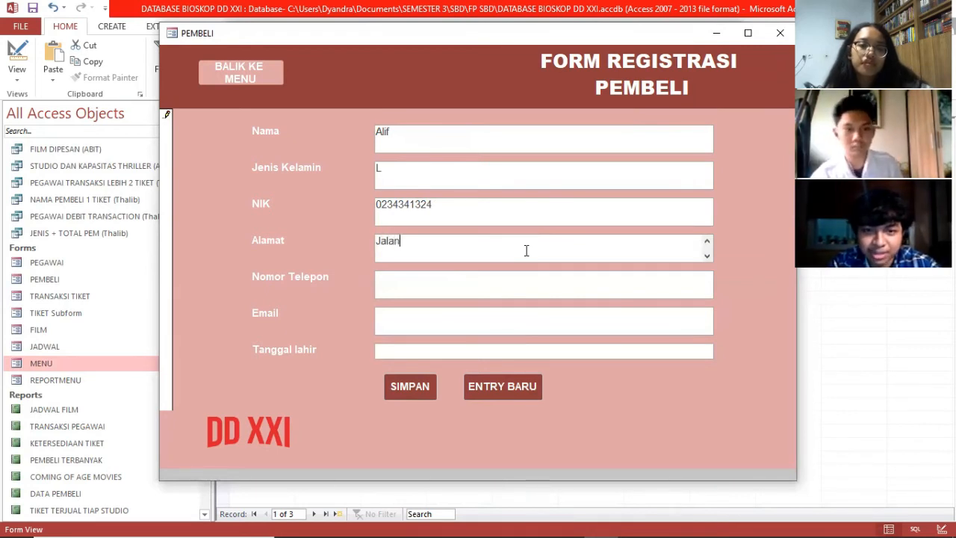
text( Pa)
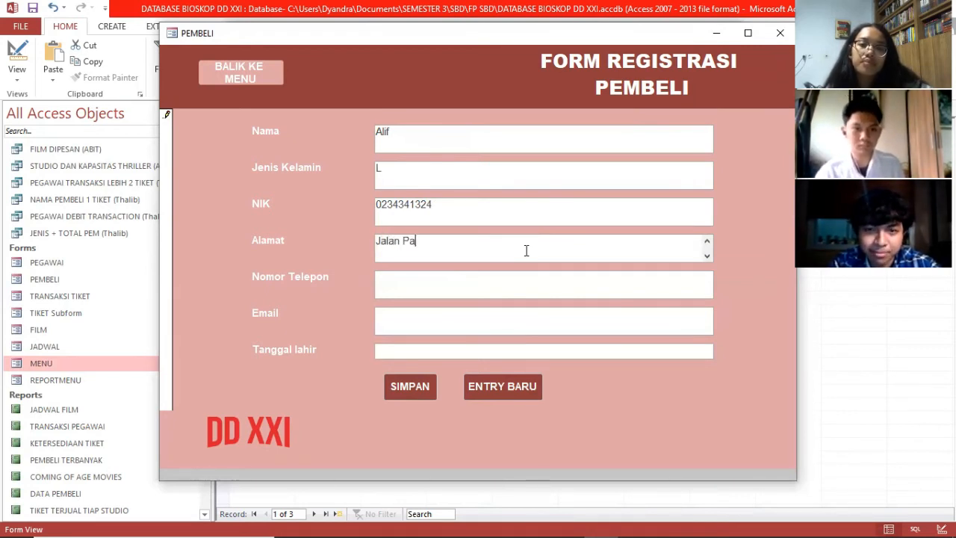
text(kuwon)
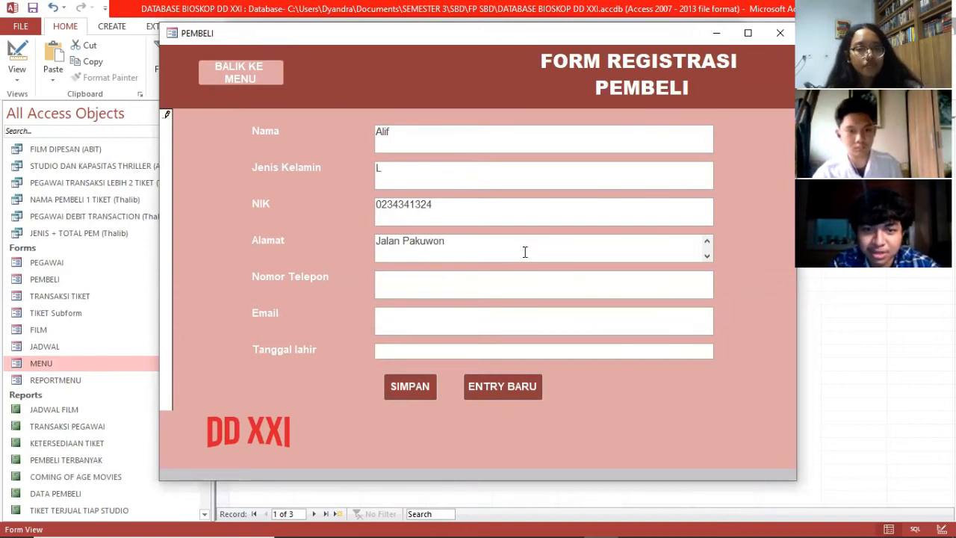
click(498, 285)
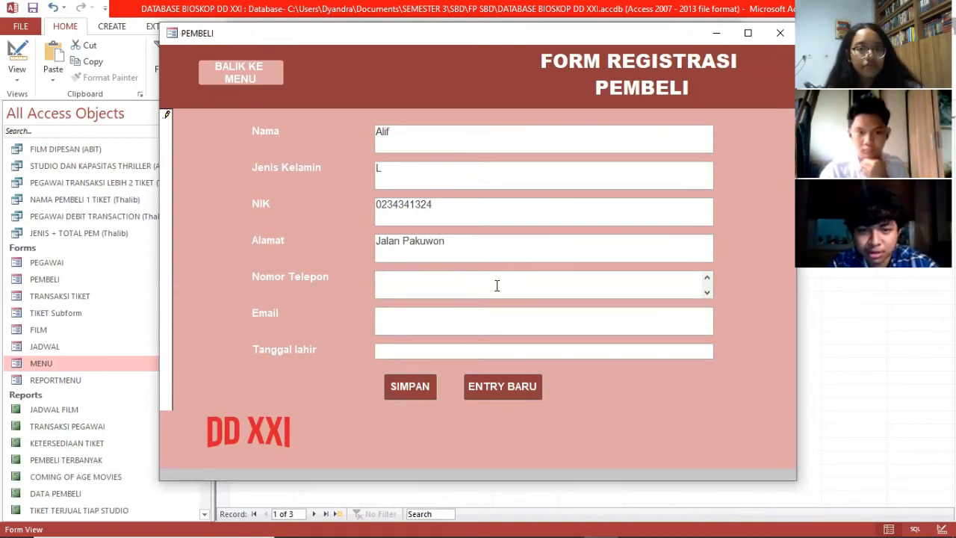
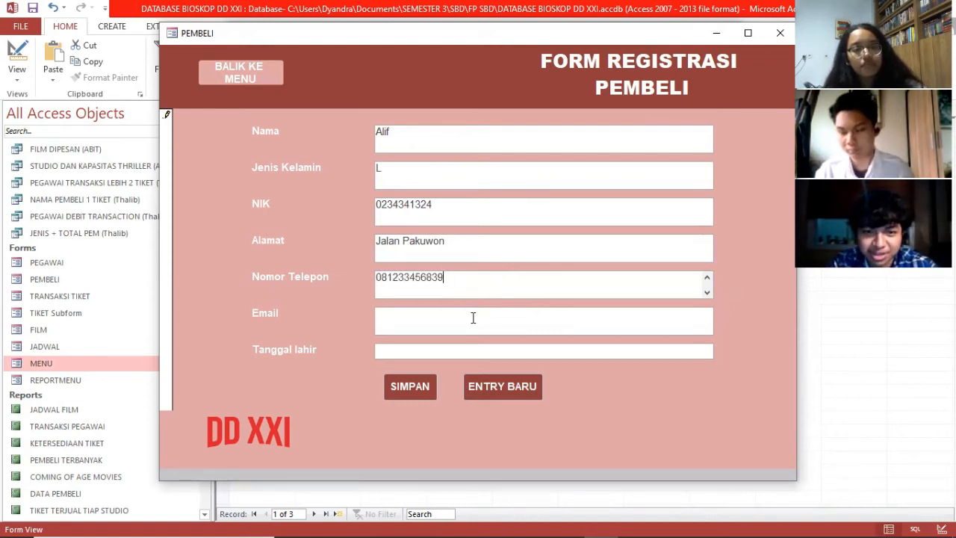
Step: Enter the buyer's e-mail address and birth date 12/12/2012, then save the record
key(Tab)
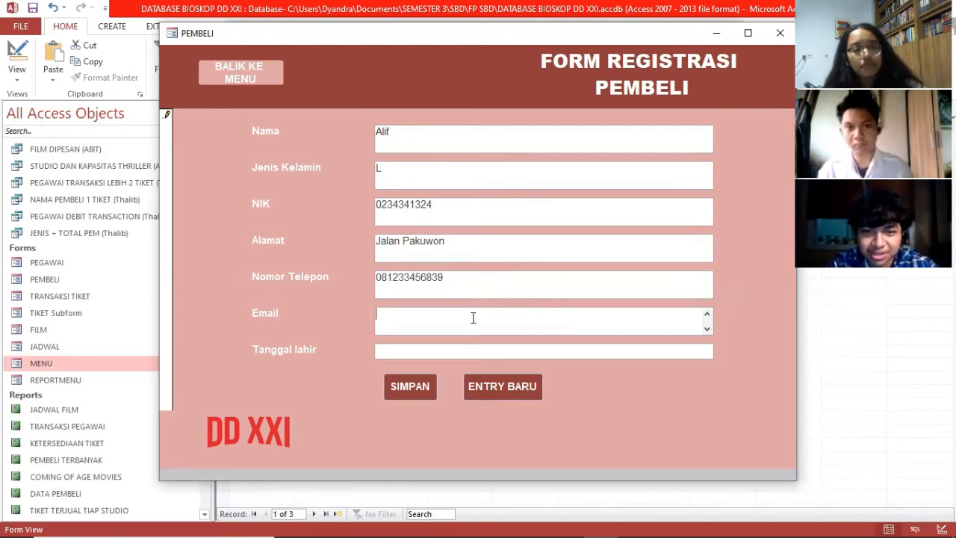
text(AlifA)
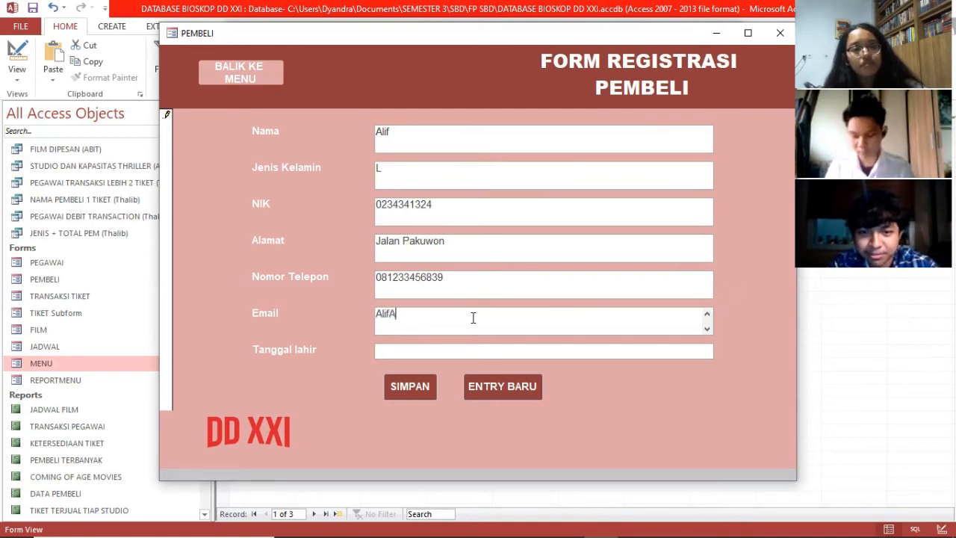
key(BackSpace)
key(BackSpace)
key(BackSpace)
key(BackSpace)
key(BackSpace)
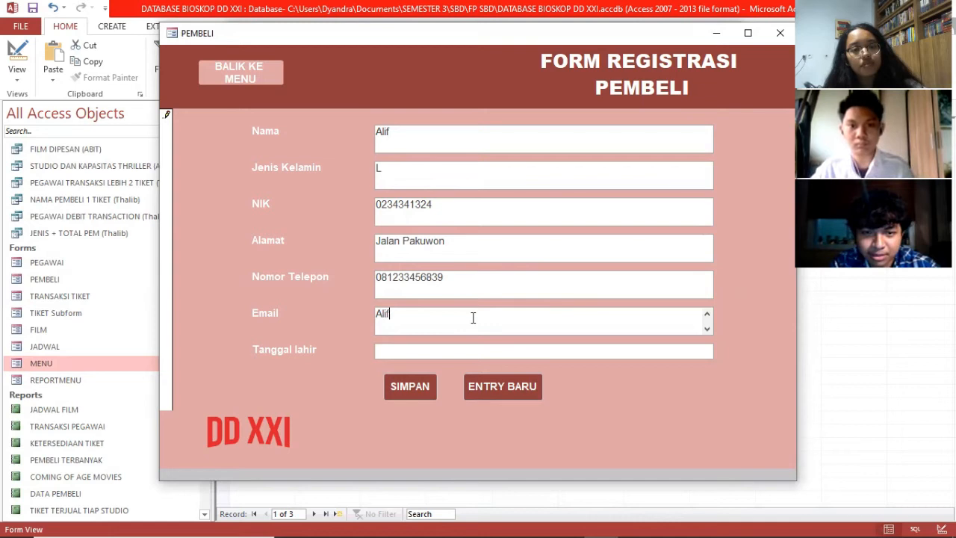
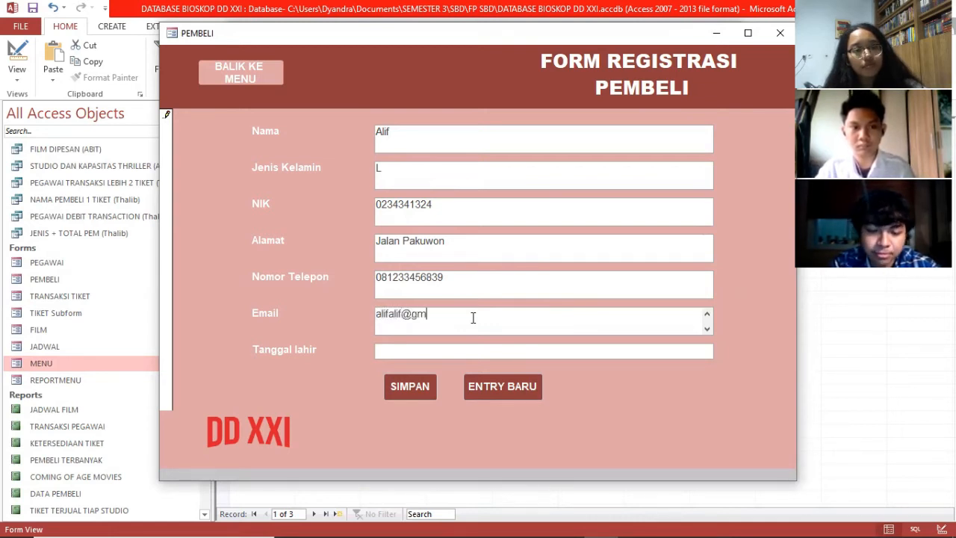
click(458, 352)
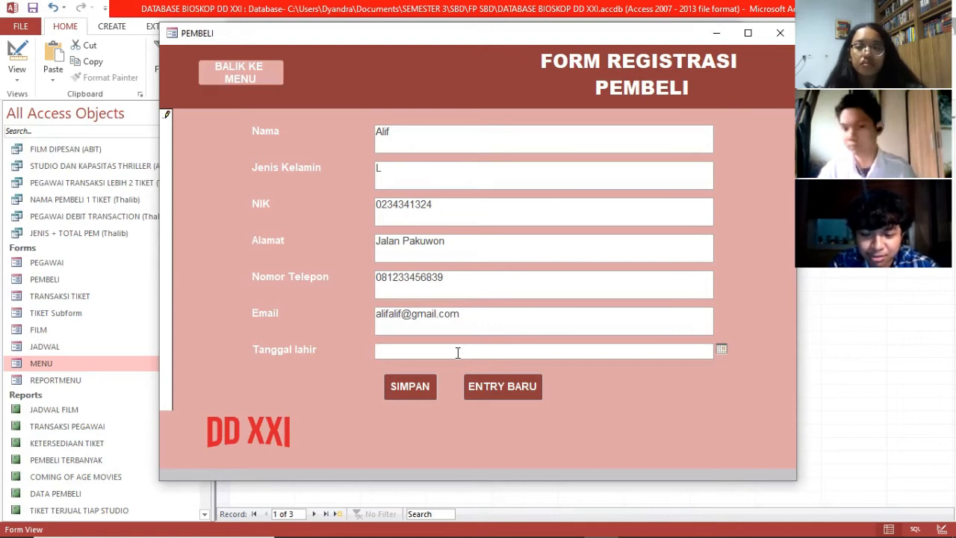
text(12/)
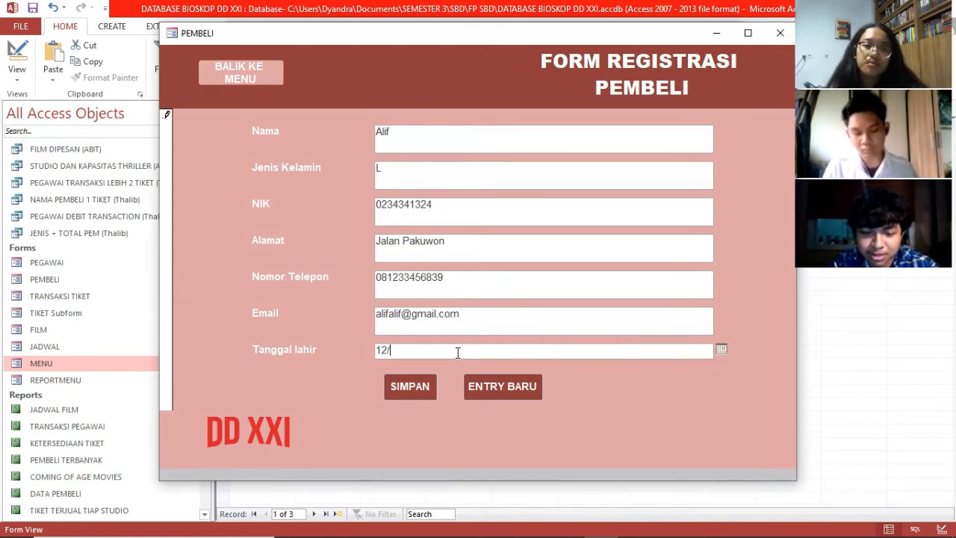
text(12/20)
text(12)
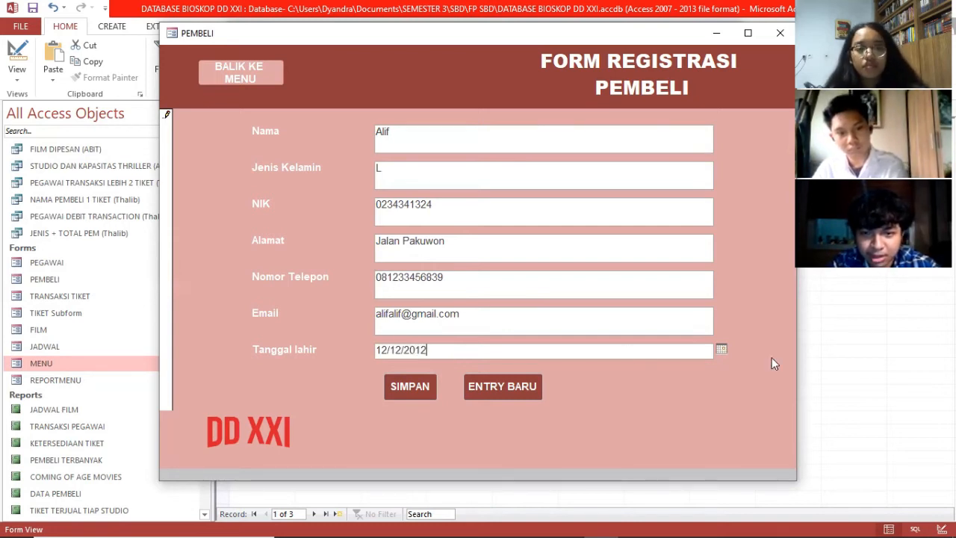
click(721, 350)
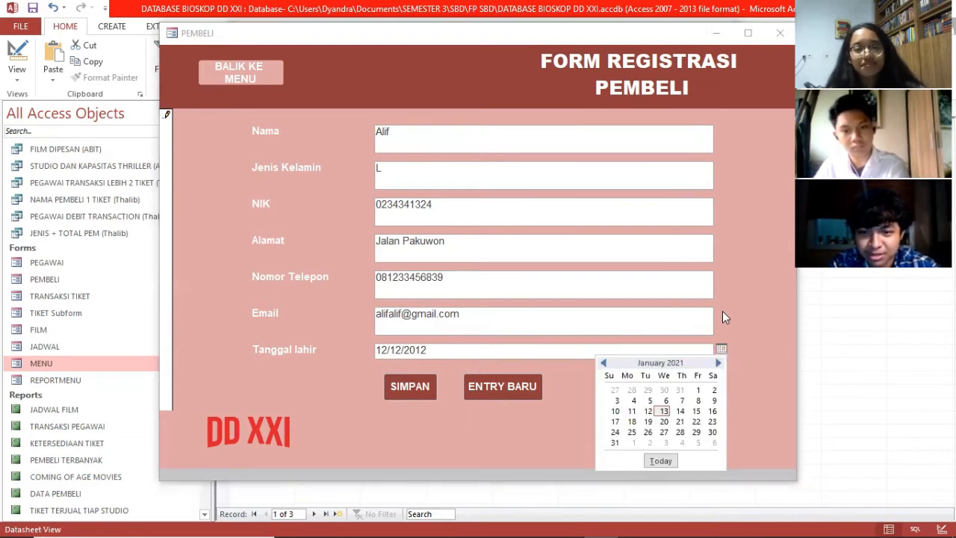
click(720, 309)
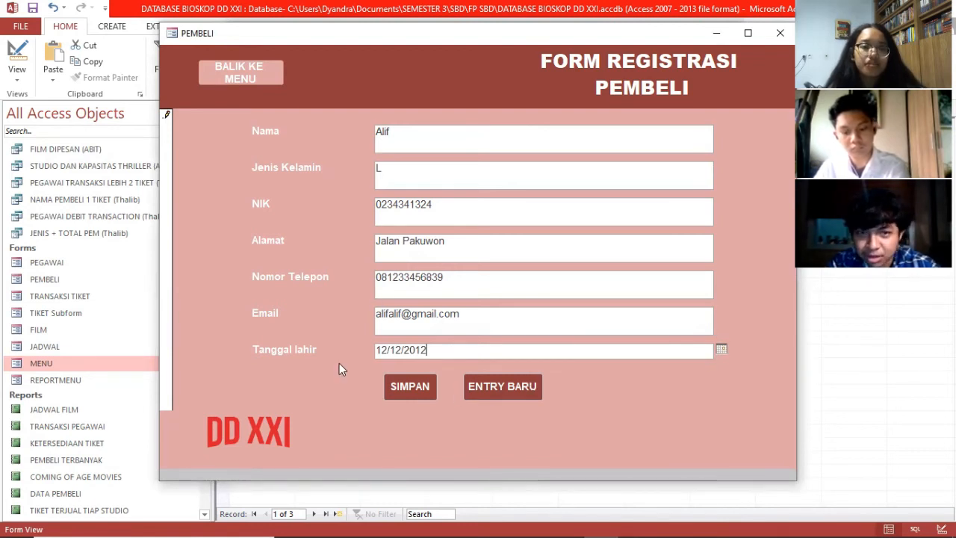
click(413, 387)
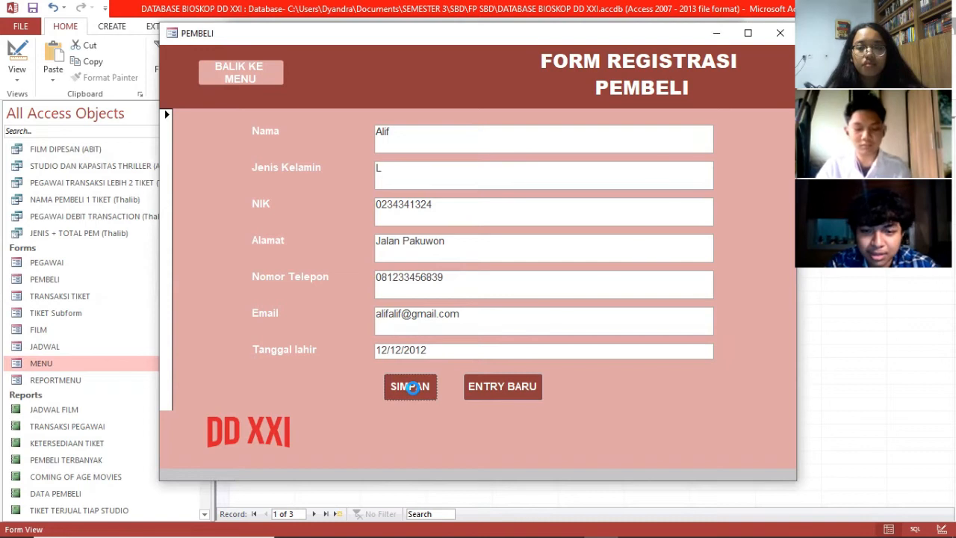
Step: Dismiss the SaveRecord message and minimize the PEMBELI and MENU form windows
click(413, 388)
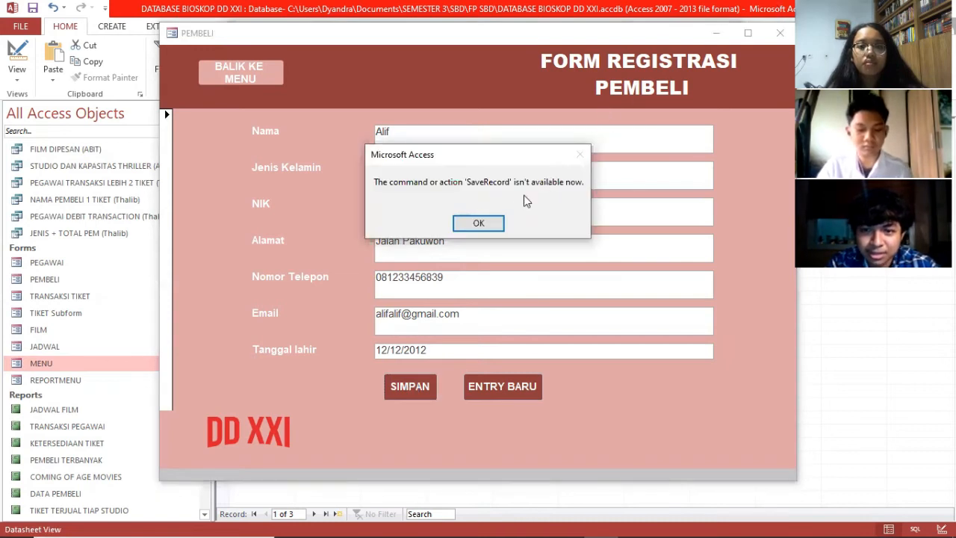
click(496, 225)
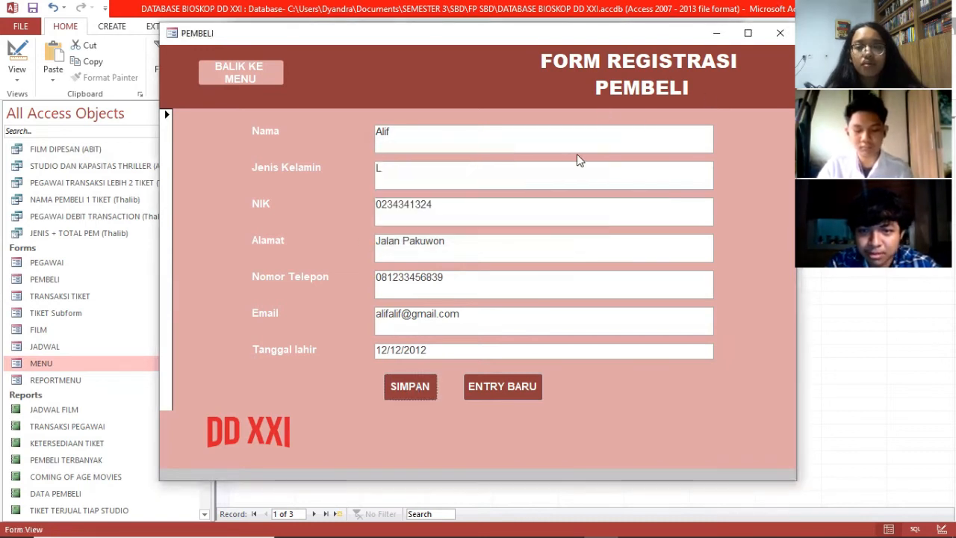
click(714, 35)
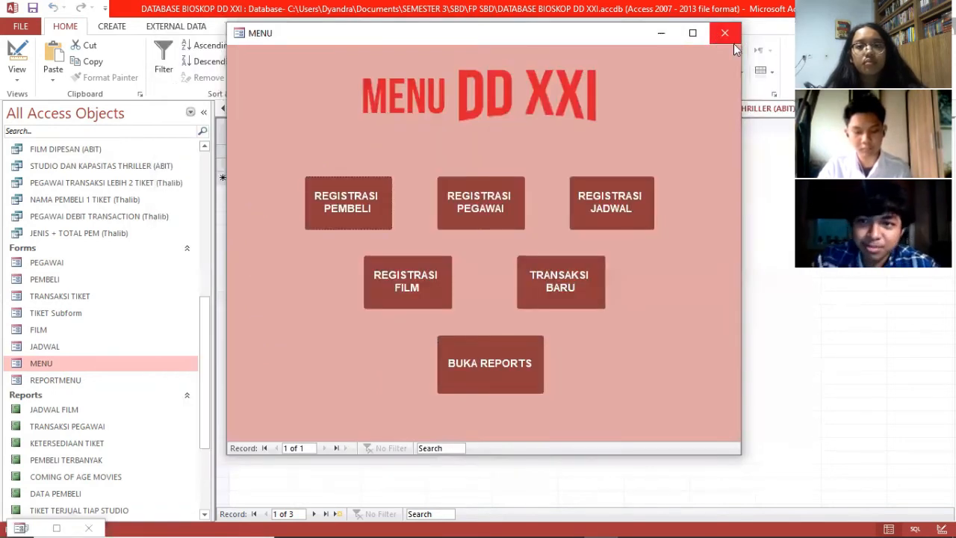
click(661, 33)
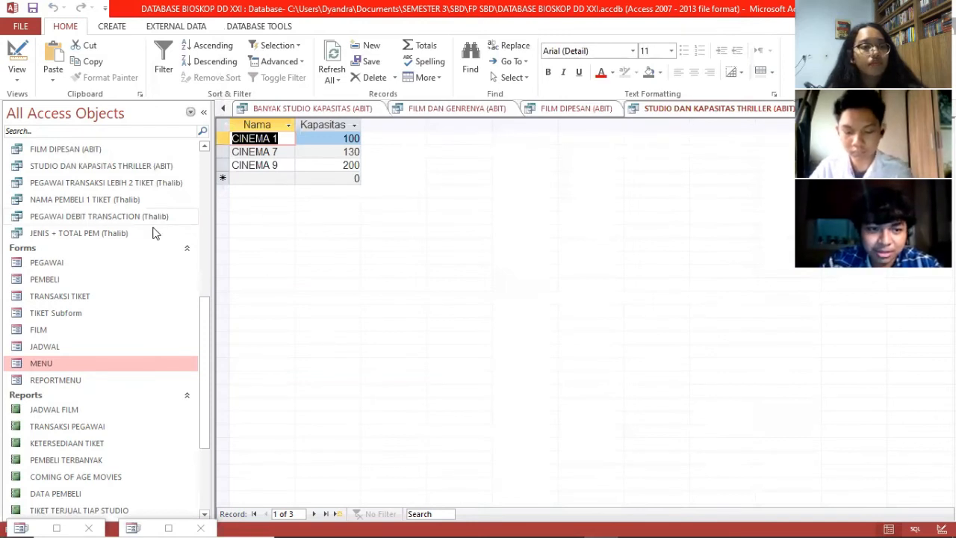
Step: Open the PEGAWAI table from the navigation pane
scroll(157, 235, up, 7)
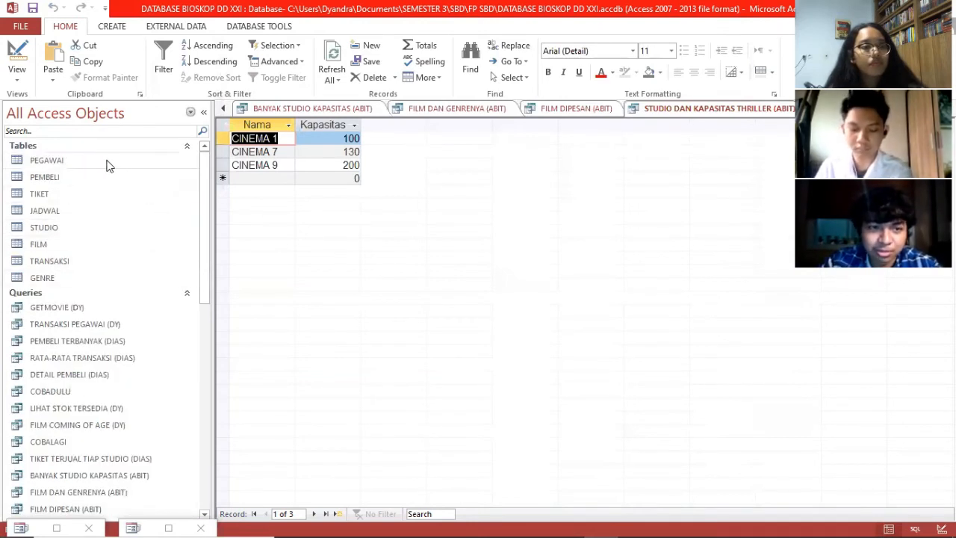
click(49, 164)
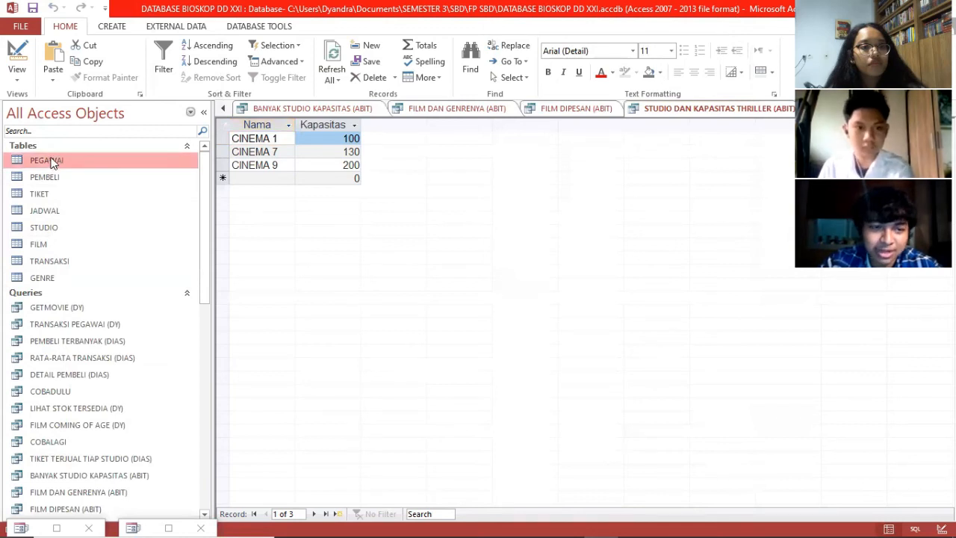
right_click(52, 163)
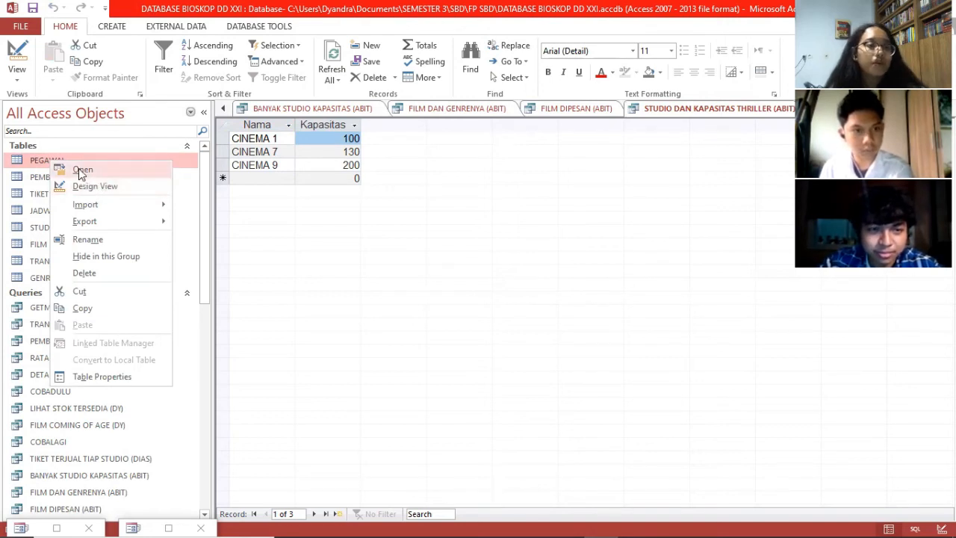
click(80, 171)
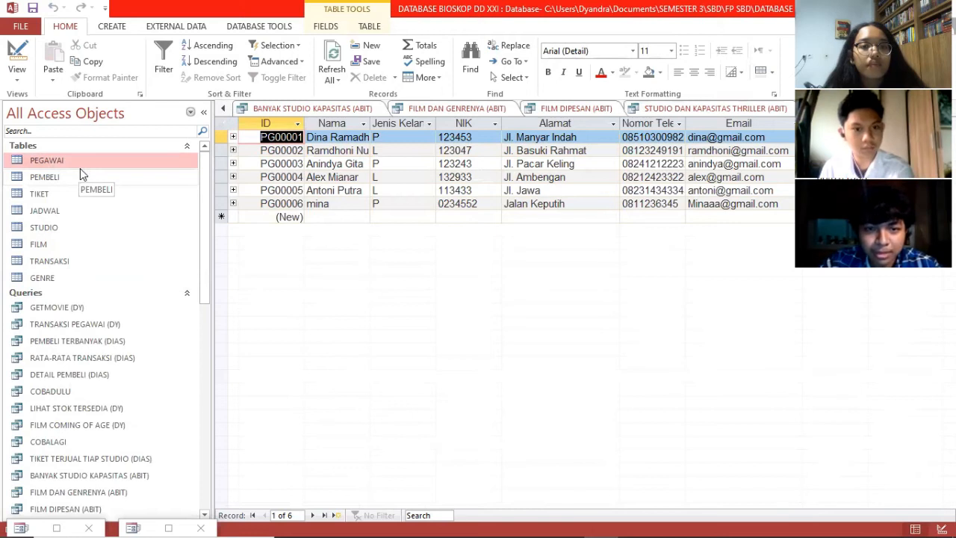
Step: Open the PEMBELI table and scroll down to find the new seventh buyer record
click(61, 183)
right_click(61, 183)
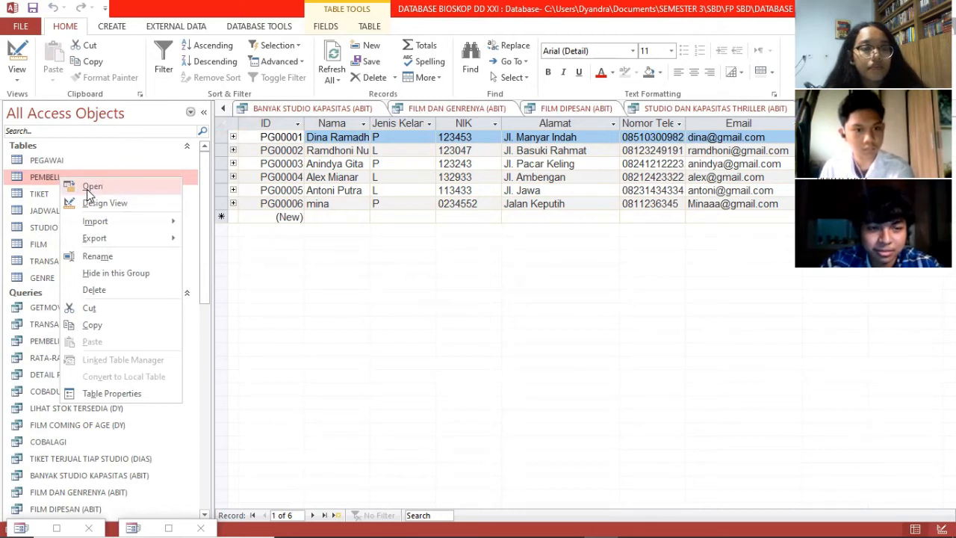
click(88, 187)
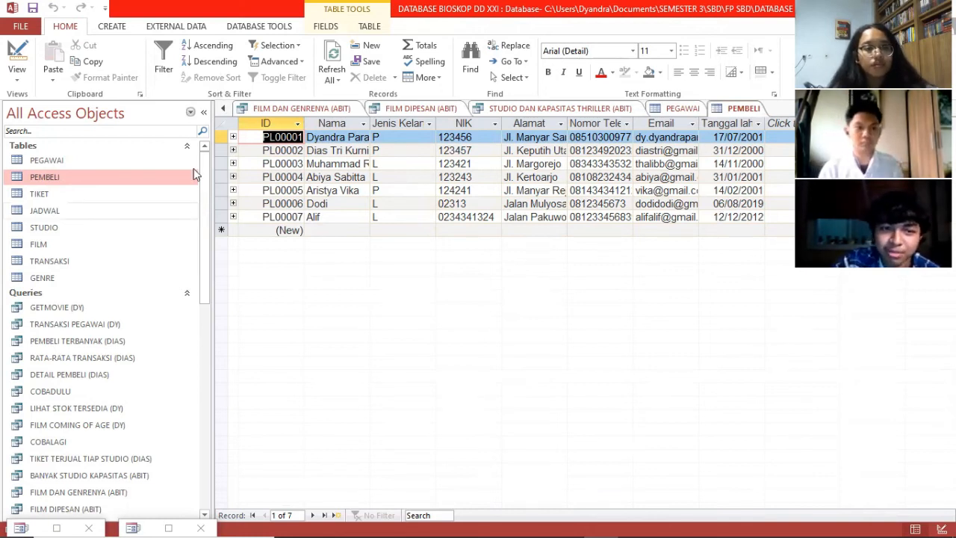
scroll(157, 221, down, 5)
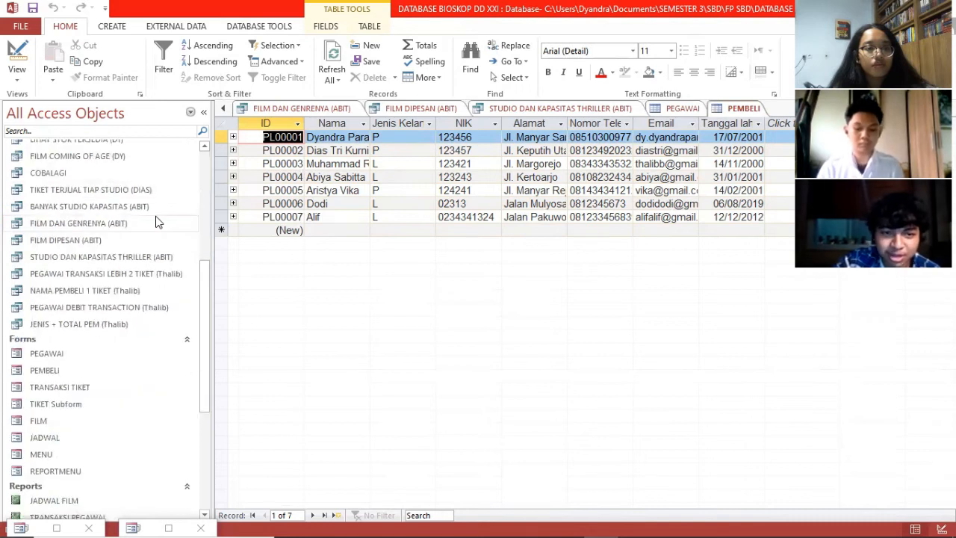
scroll(157, 221, down, 3)
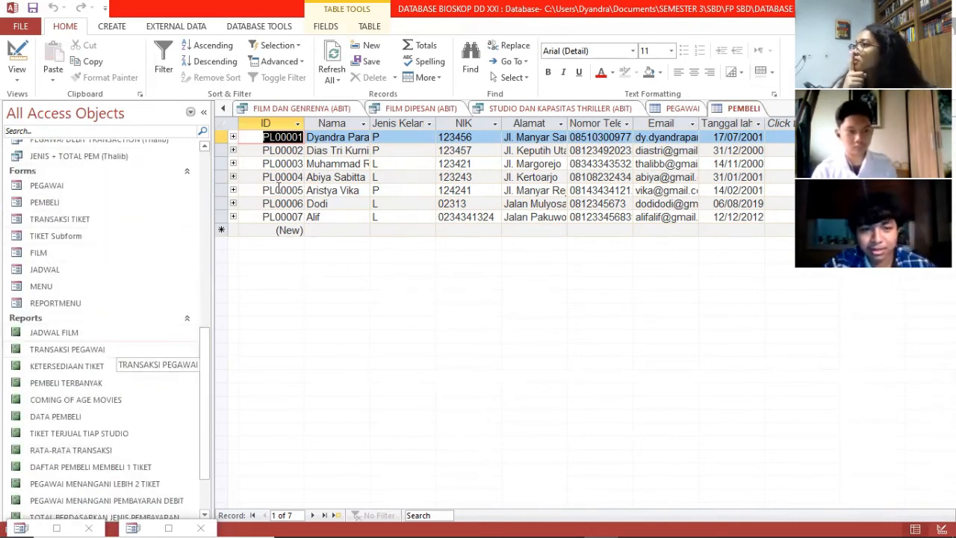
Step: Open the MENU form and launch REGISTRASI PEGAWAI to show the staff registration form
click(50, 290)
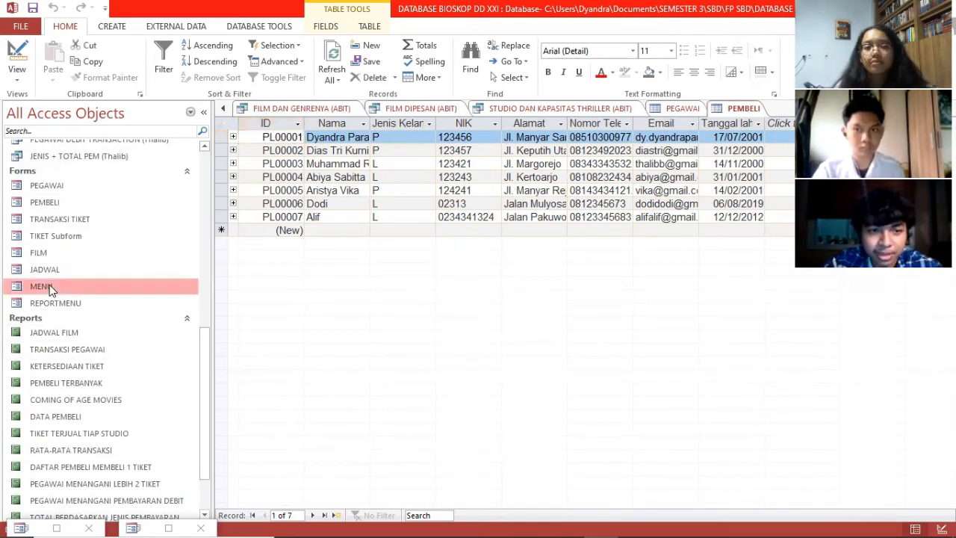
right_click(50, 288)
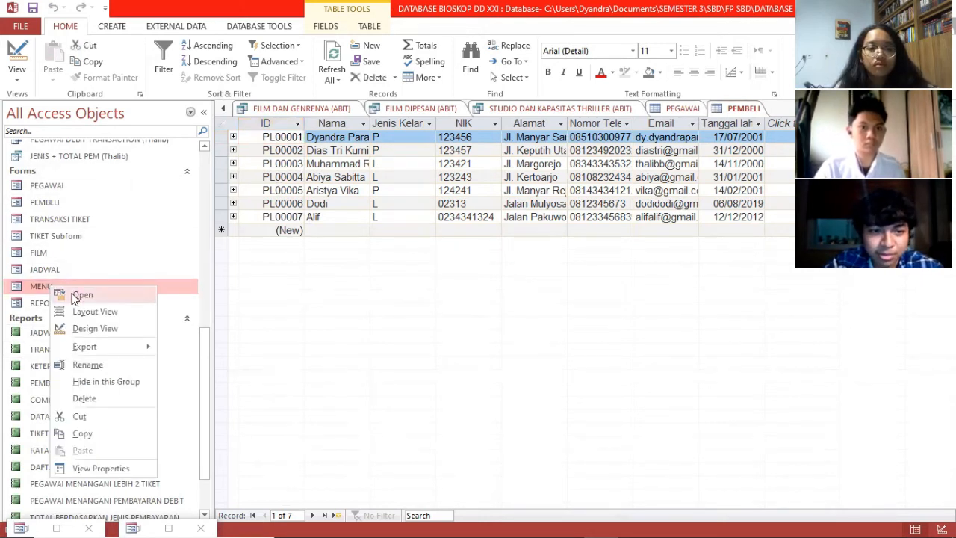
click(77, 296)
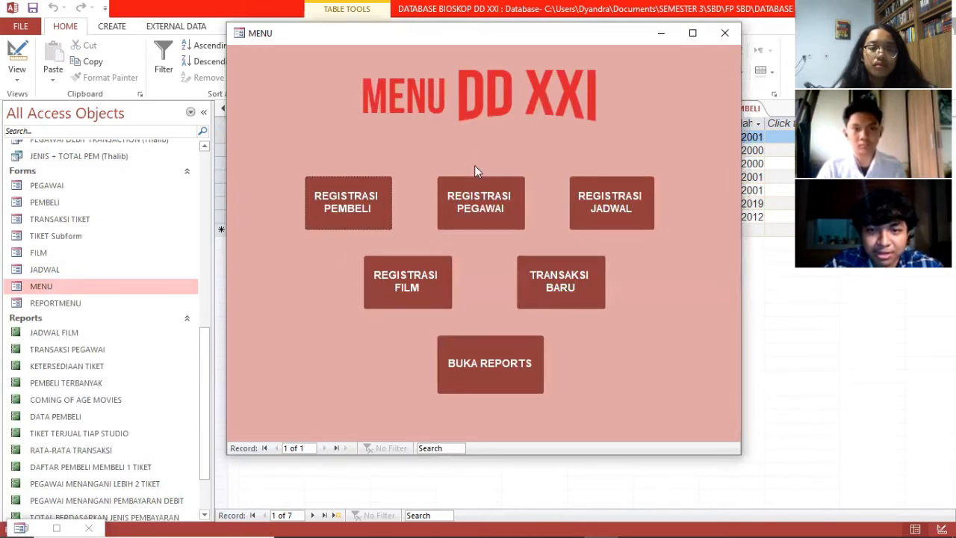
click(493, 198)
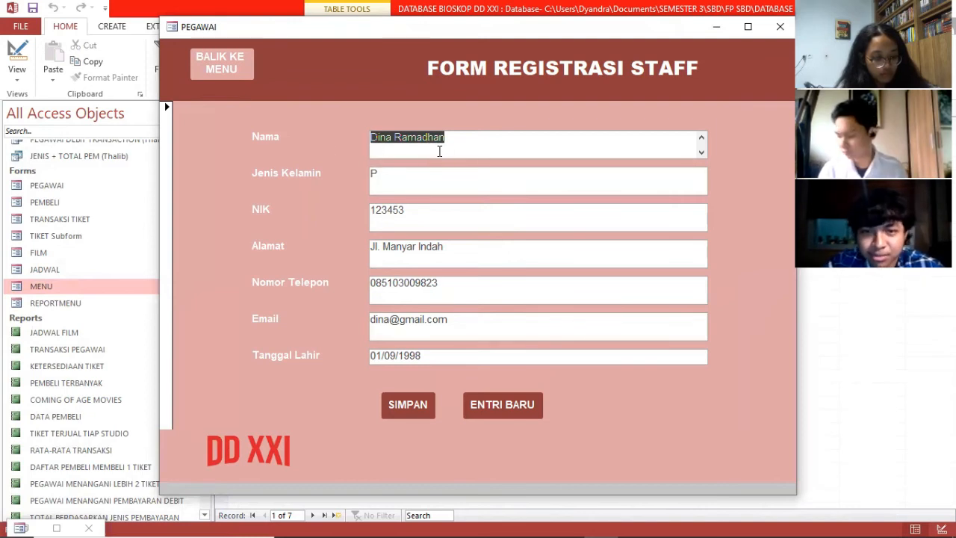
Step: Start a new staff record, enter the staff member's name, and set gender to P
click(508, 404)
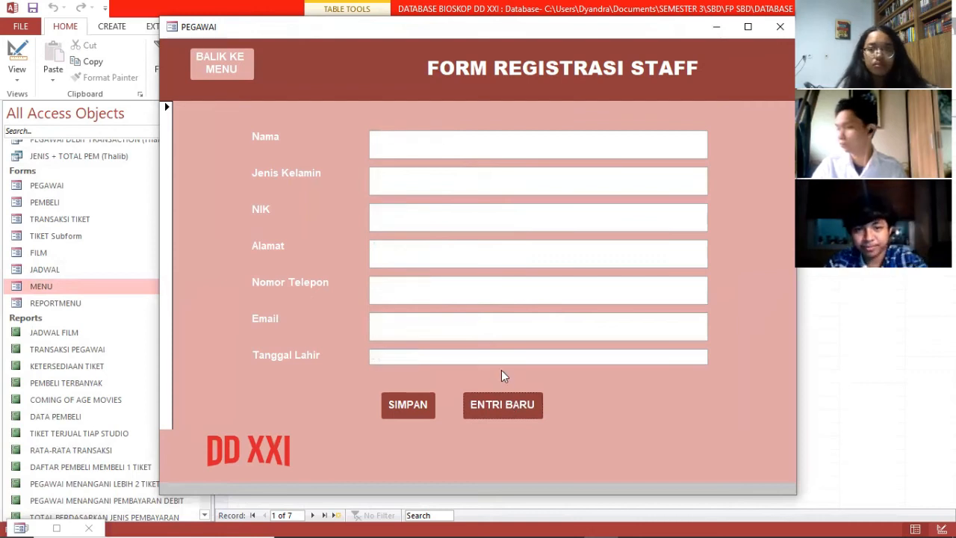
click(485, 140)
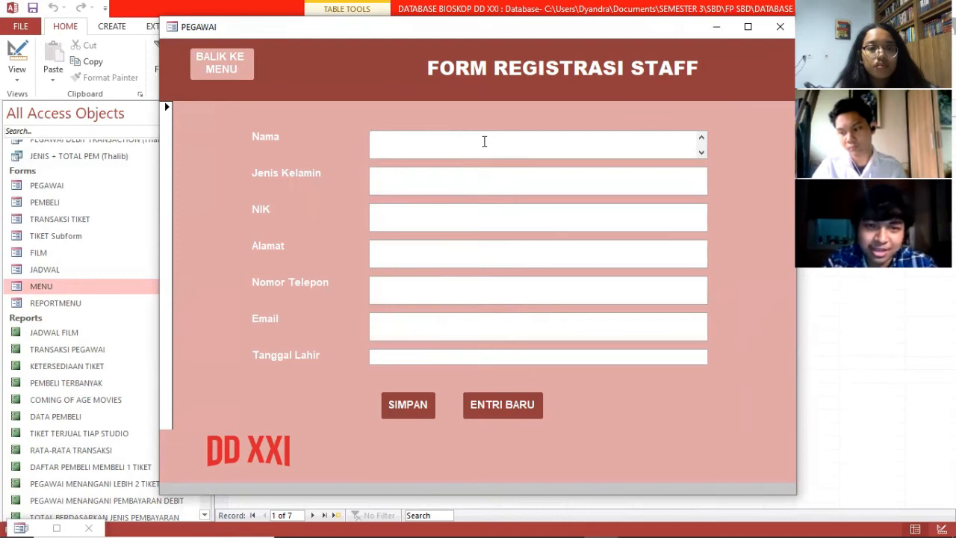
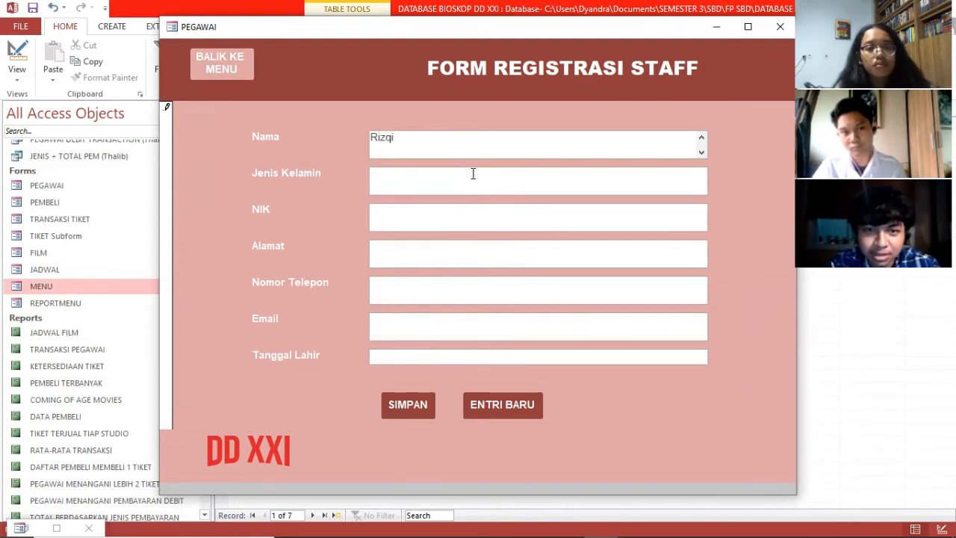
click(467, 186)
click(462, 154)
key(BackSpace)
key(BackSpace)
key(BackSpace)
key(BackSpace)
key(BackSpace)
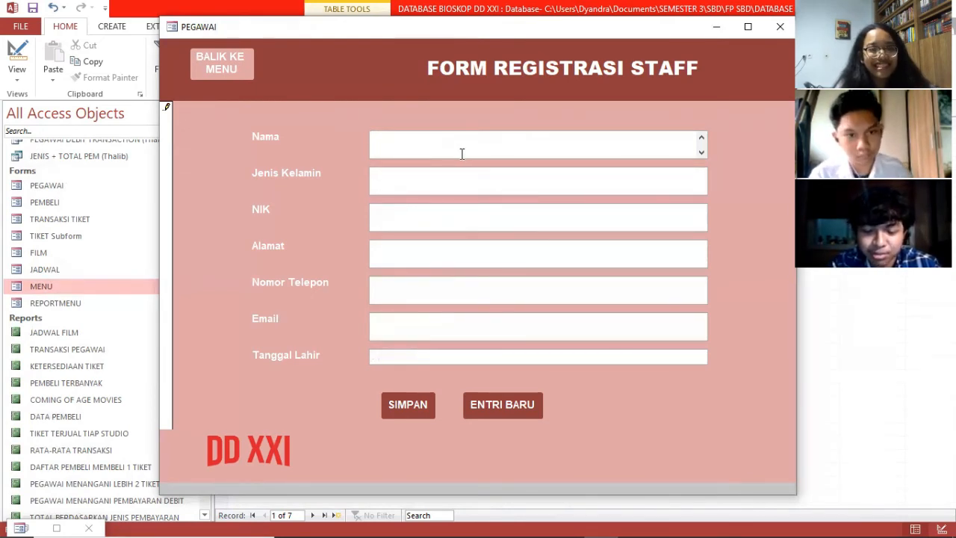
click(436, 185)
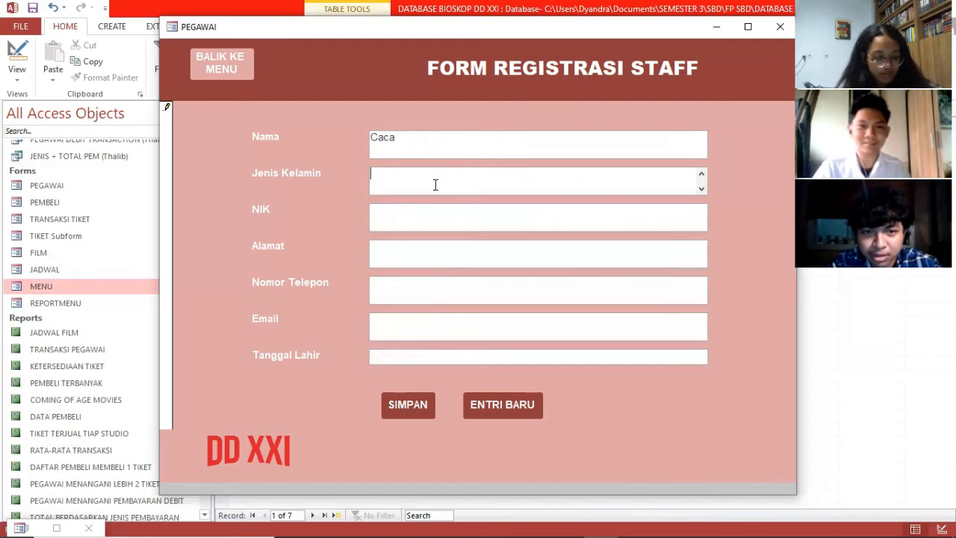
text(P)
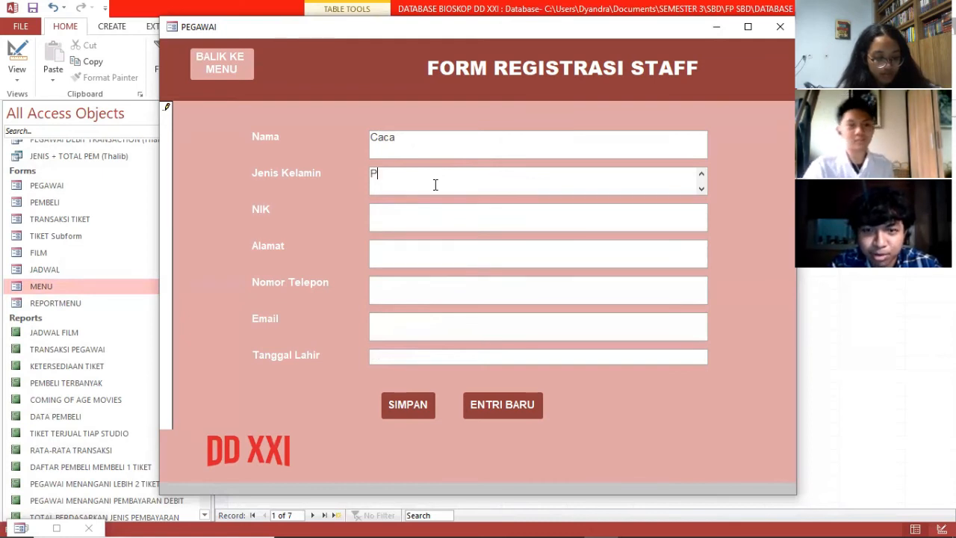
Step: Fill in NIK, address, phone and e-mail, birth date 01/02/2002, then save the staff record
click(419, 224)
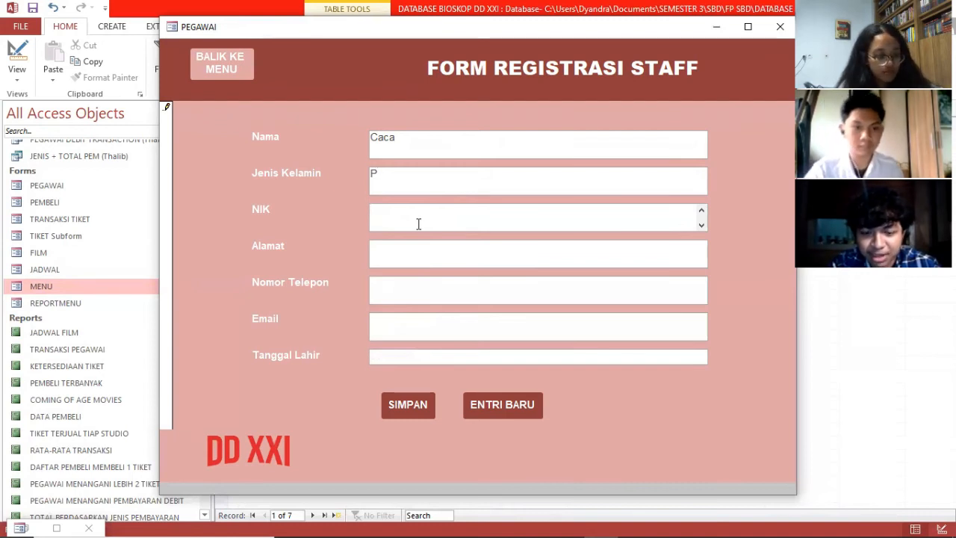
text(03452)
click(415, 252)
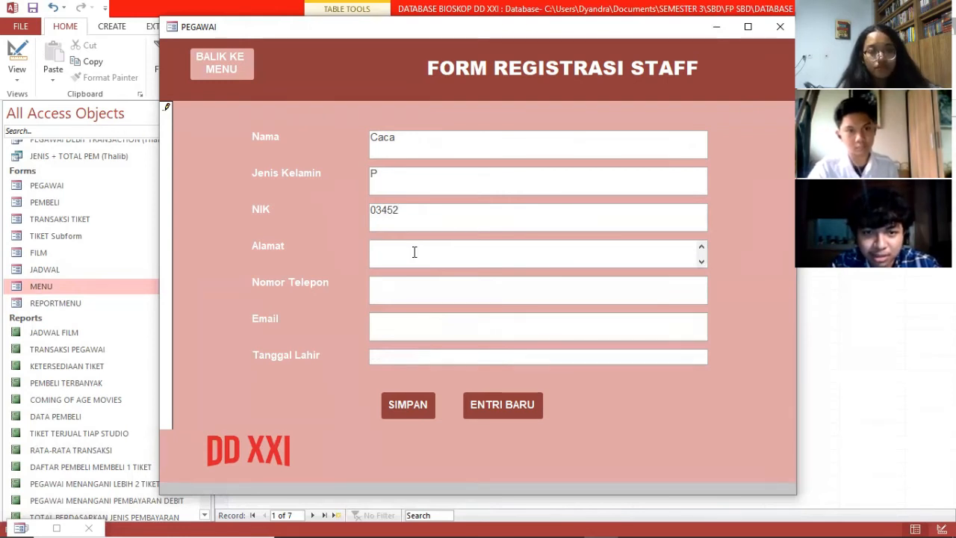
text(Ja)
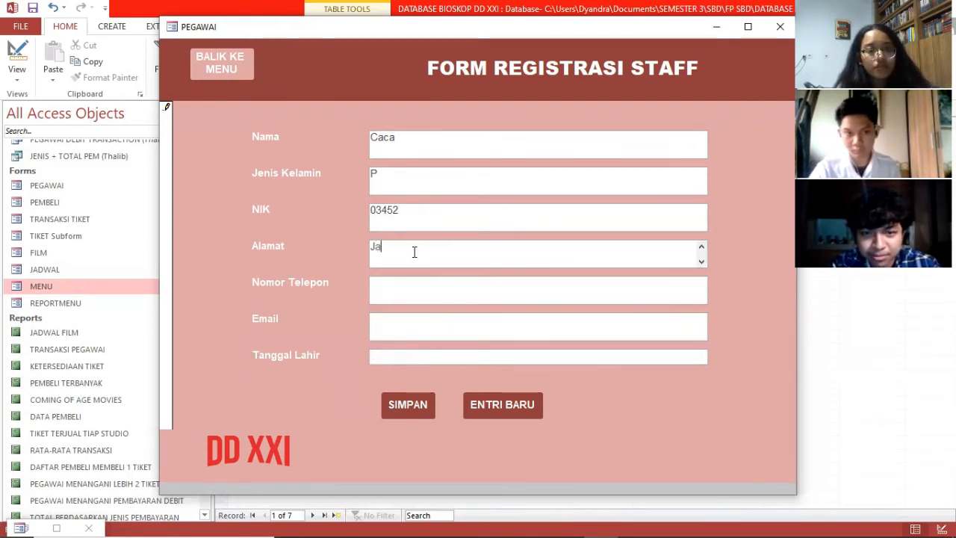
text(lan Mu)
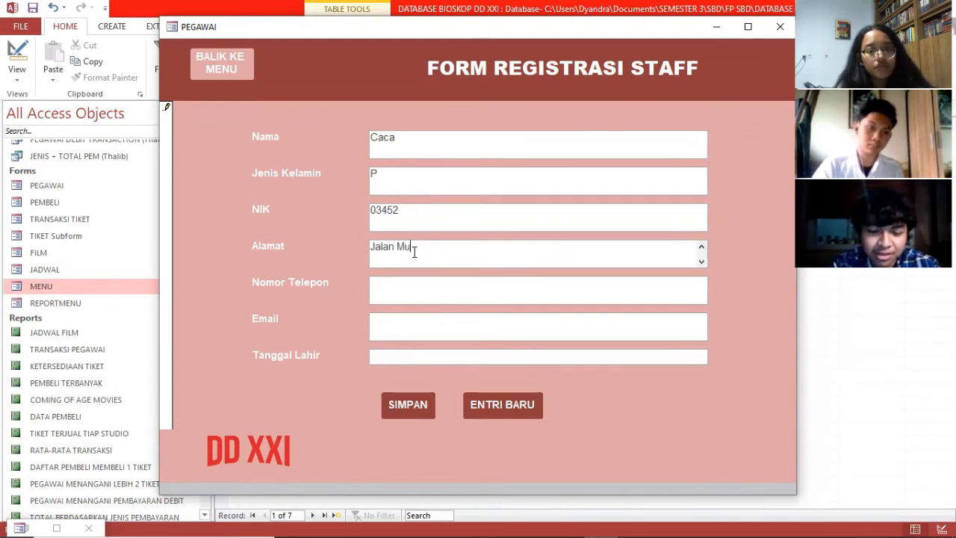
text(lyorejo)
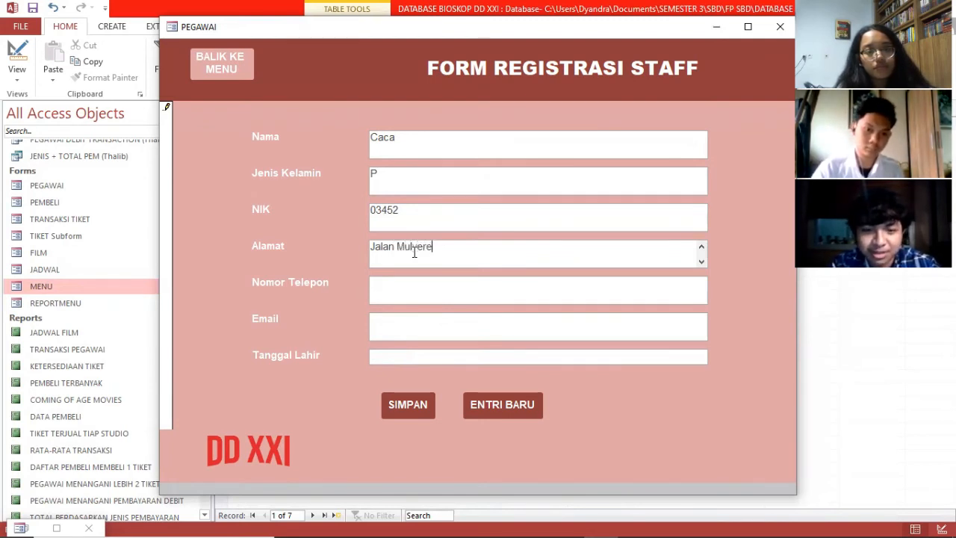
click(413, 293)
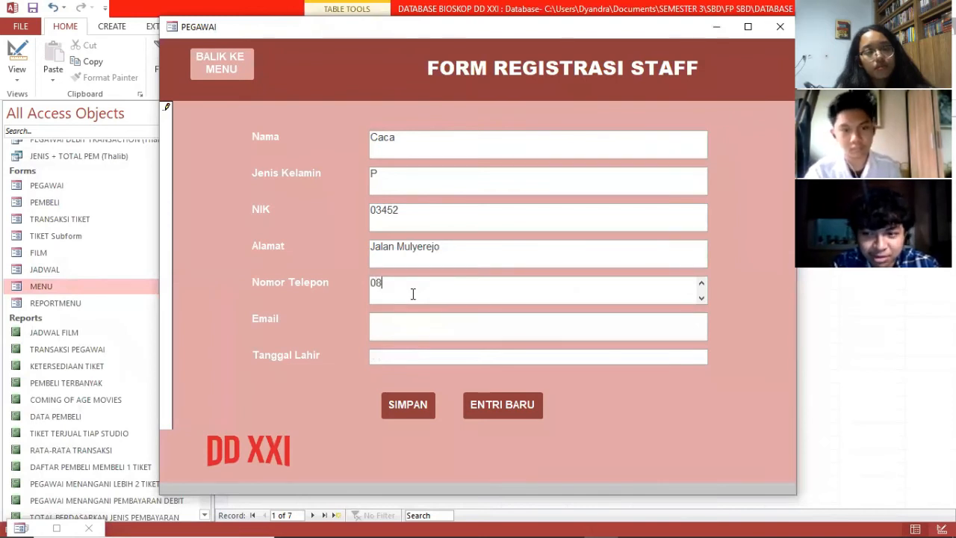
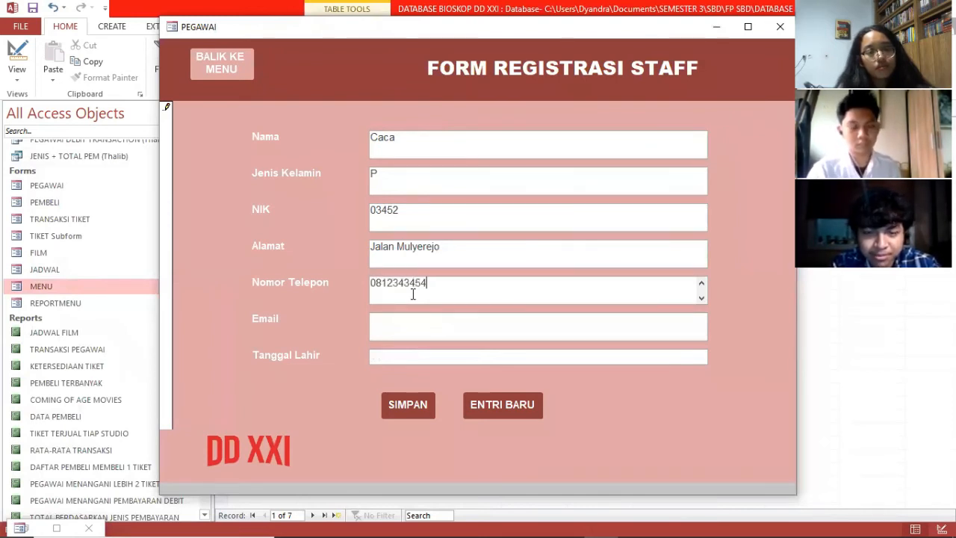
click(411, 324)
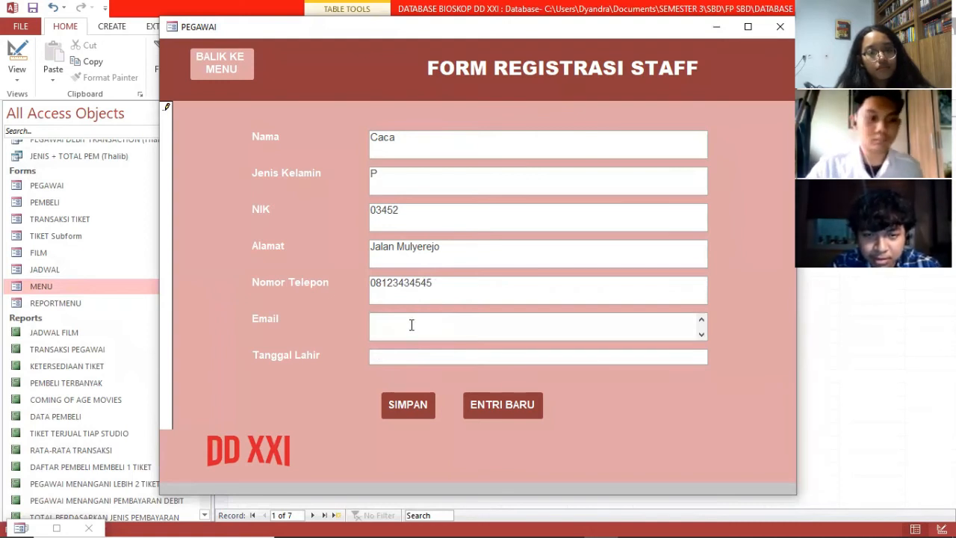
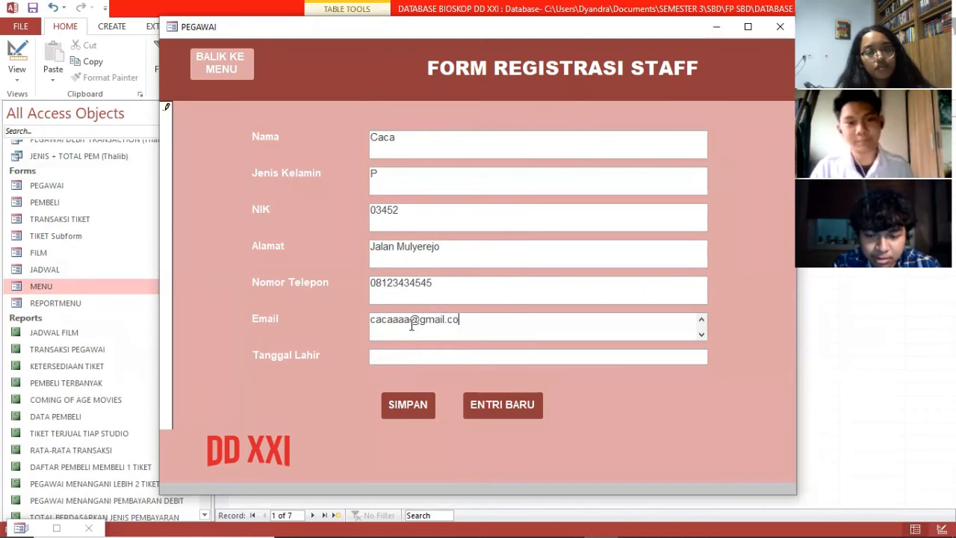
click(410, 358)
text(01/)
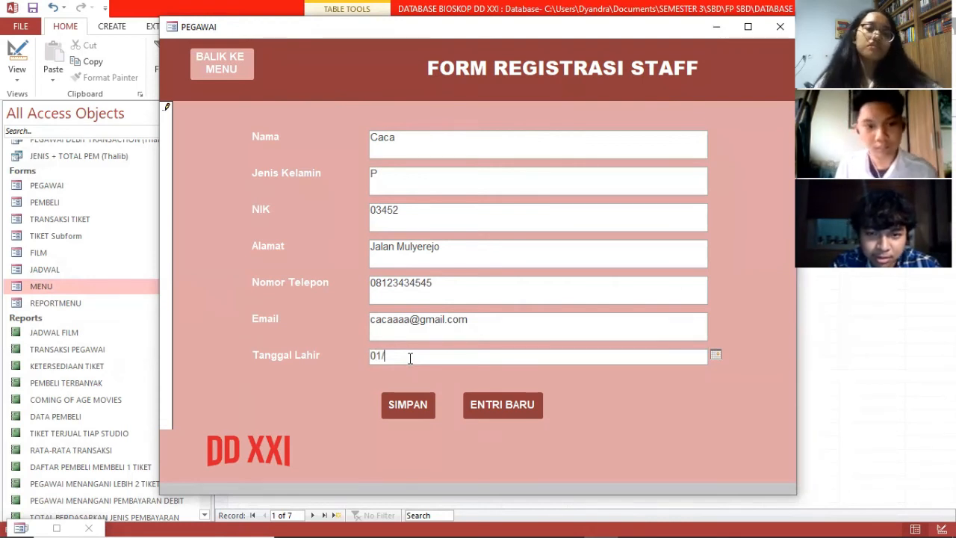
text(02/2002)
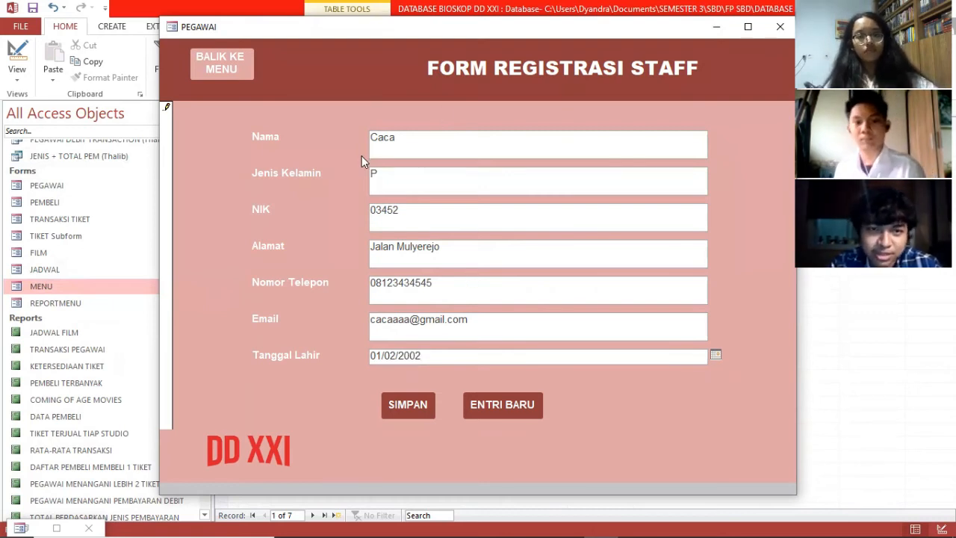
click(410, 405)
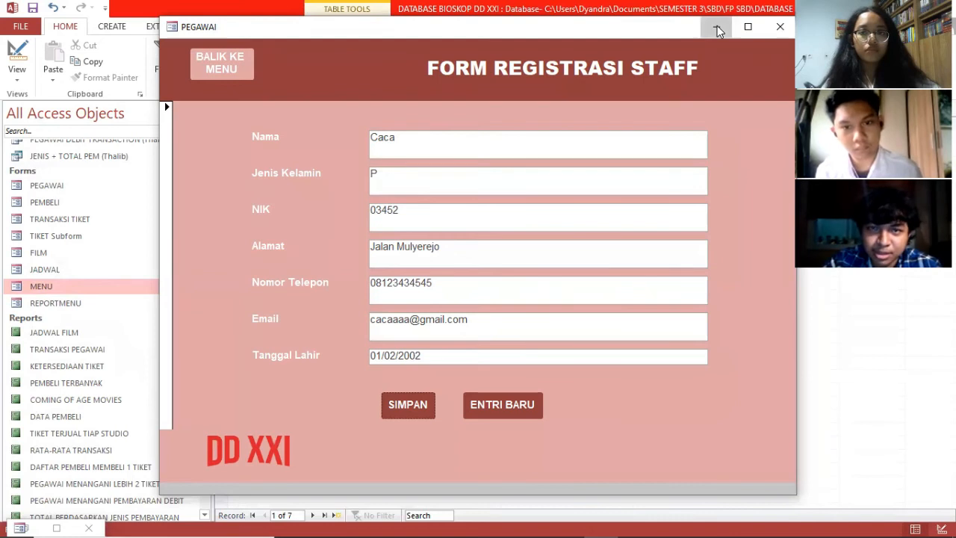
click(717, 27)
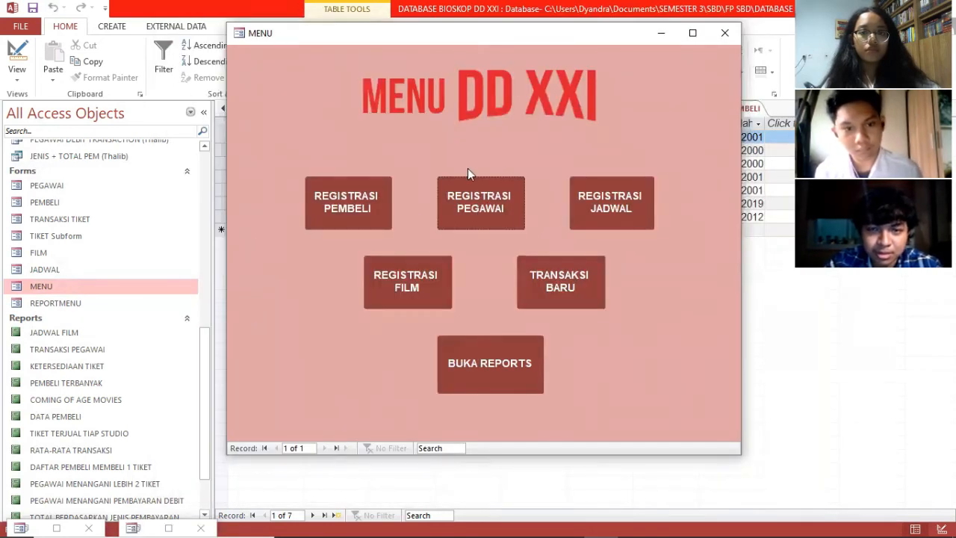
Step: Open the PEGAWAI table and use Refresh All so the new staff record appears
click(661, 33)
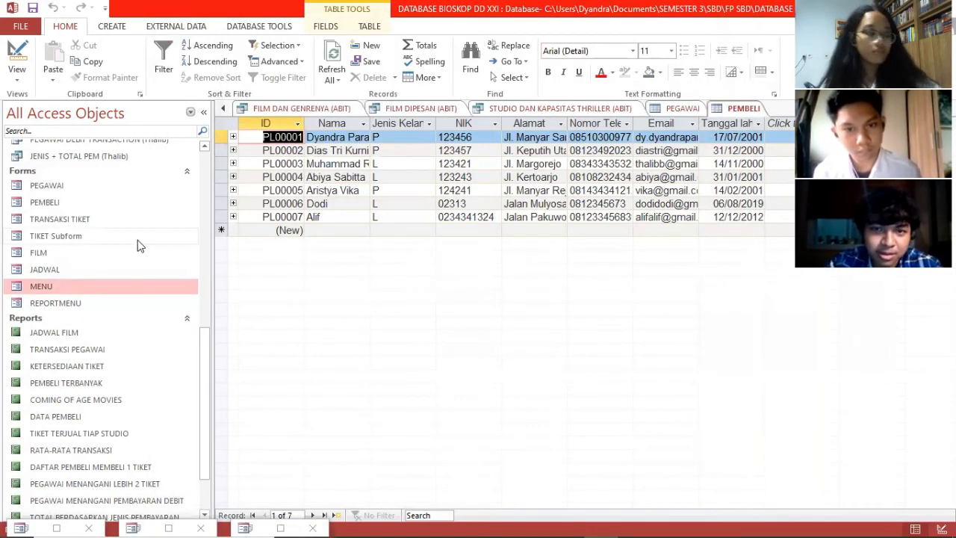
scroll(100, 254, up, 3)
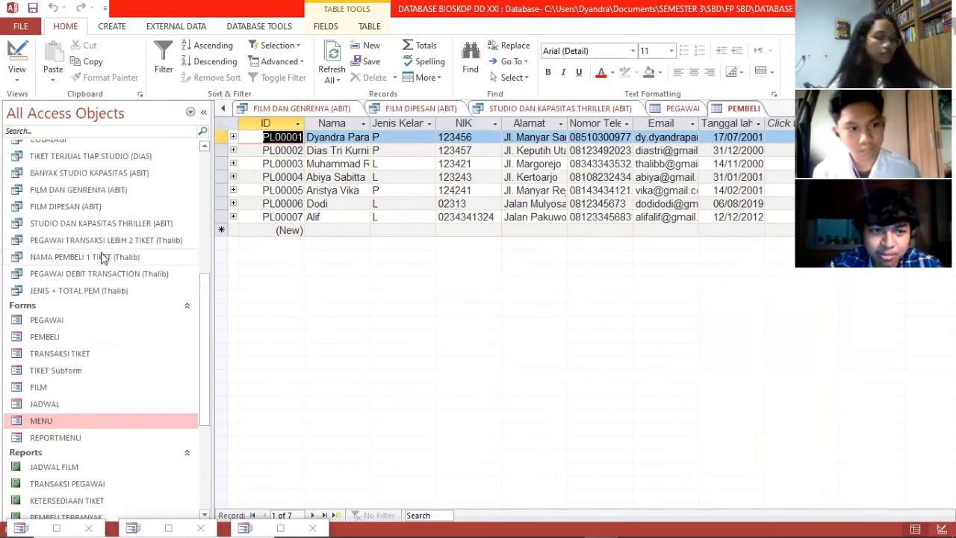
scroll(104, 256, up, 6)
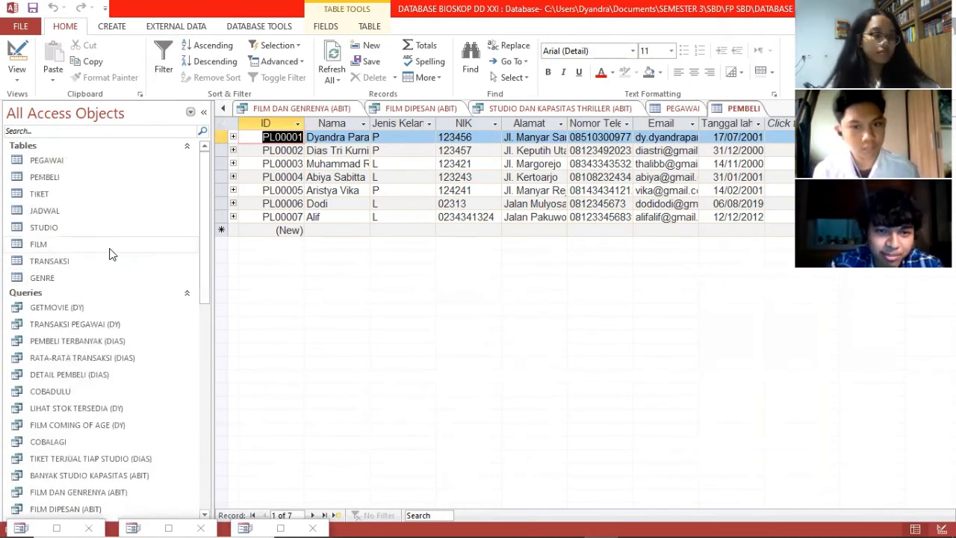
click(64, 160)
right_click(66, 159)
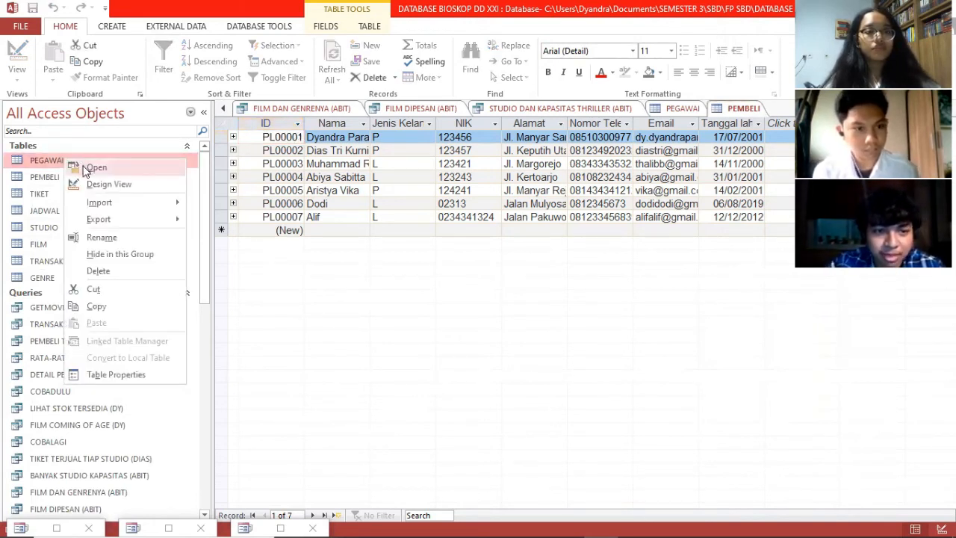
click(95, 168)
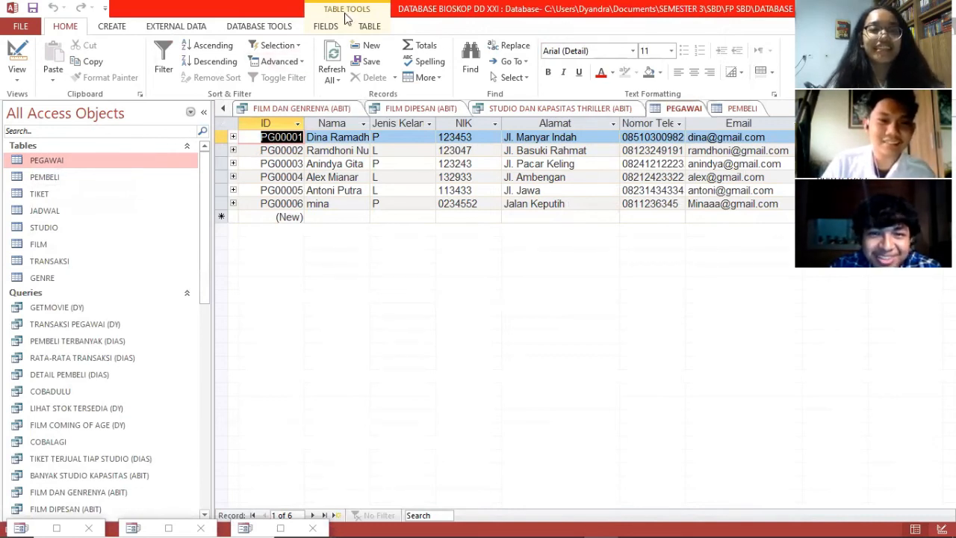
click(333, 50)
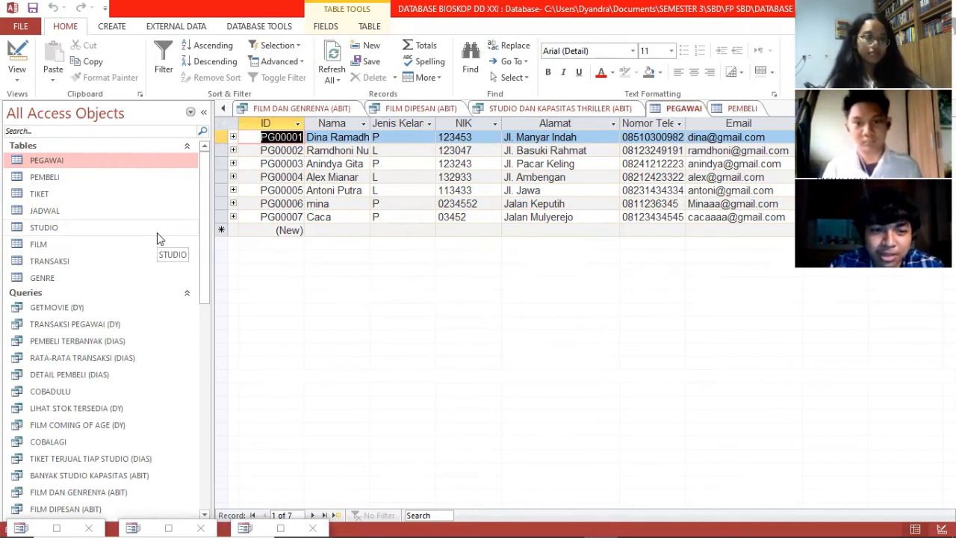
Step: Scroll the PEGAWAI table to the new PG00007 record and reopen the MENU form
scroll(157, 238, down, 2)
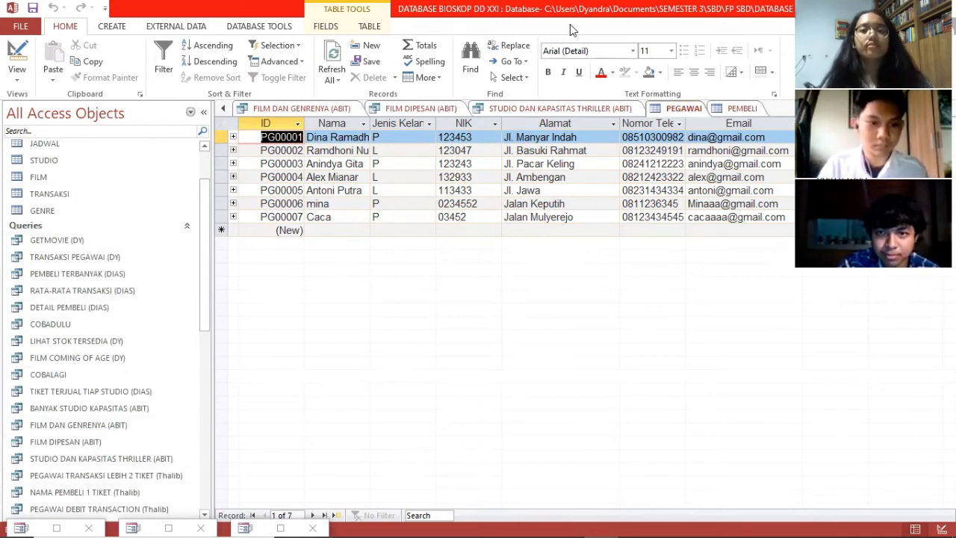
key(Caps_Lock)
click(548, 139)
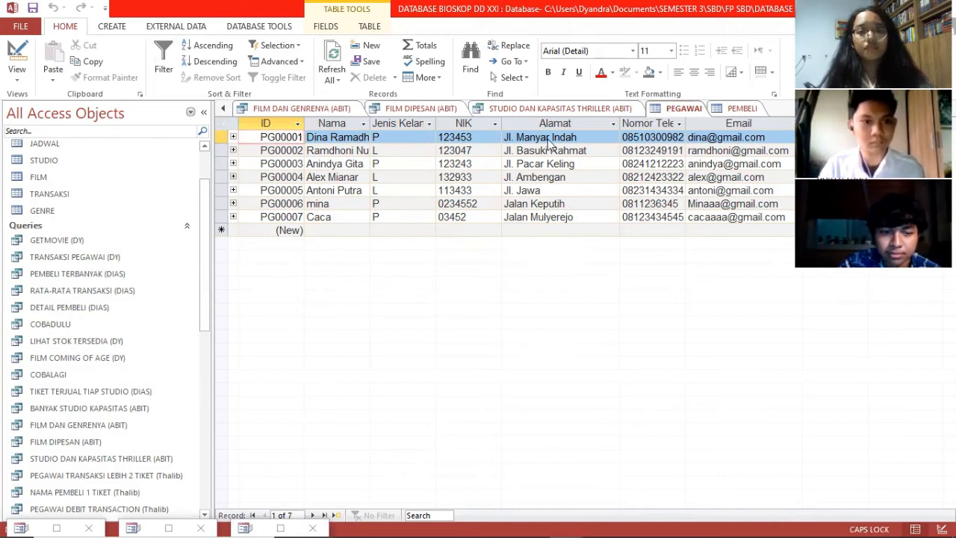
click(573, 251)
drag(205, 258, 205, 448)
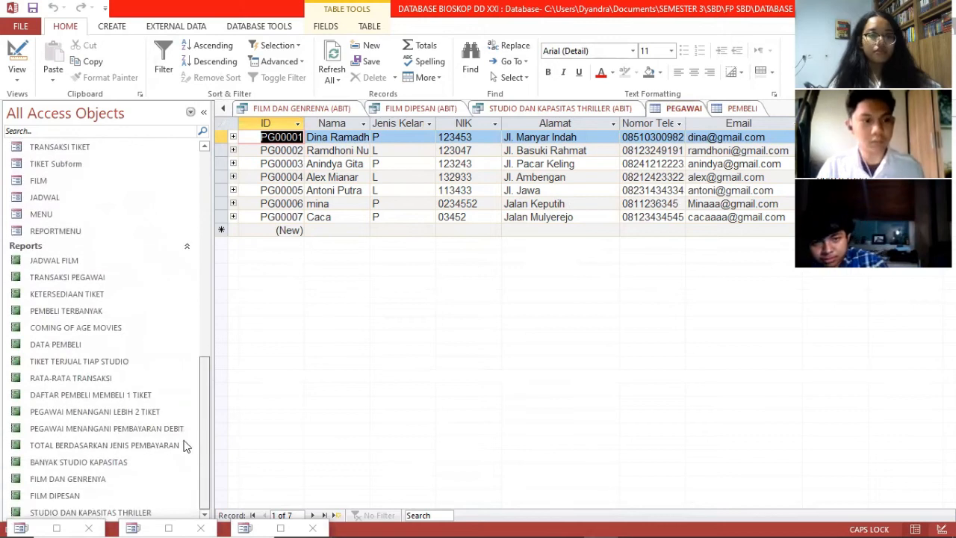
double_click(52, 218)
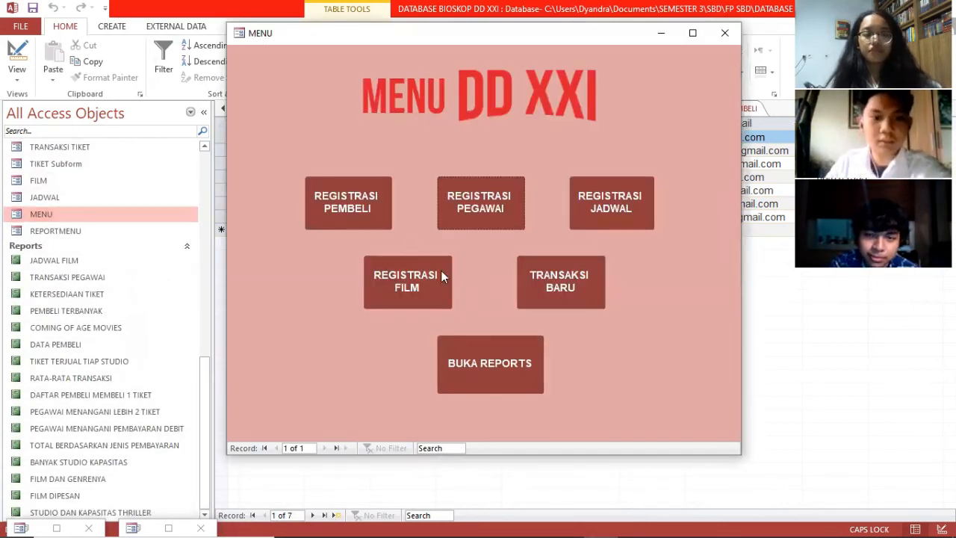
Step: Add a new film titled Split with ID Genre 2 in the FILM form, save, and close it
click(409, 283)
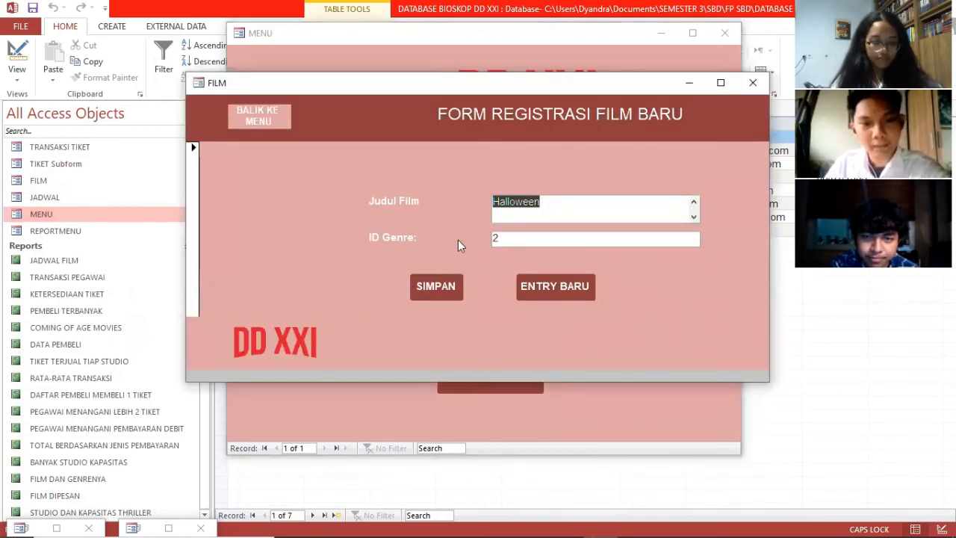
click(554, 296)
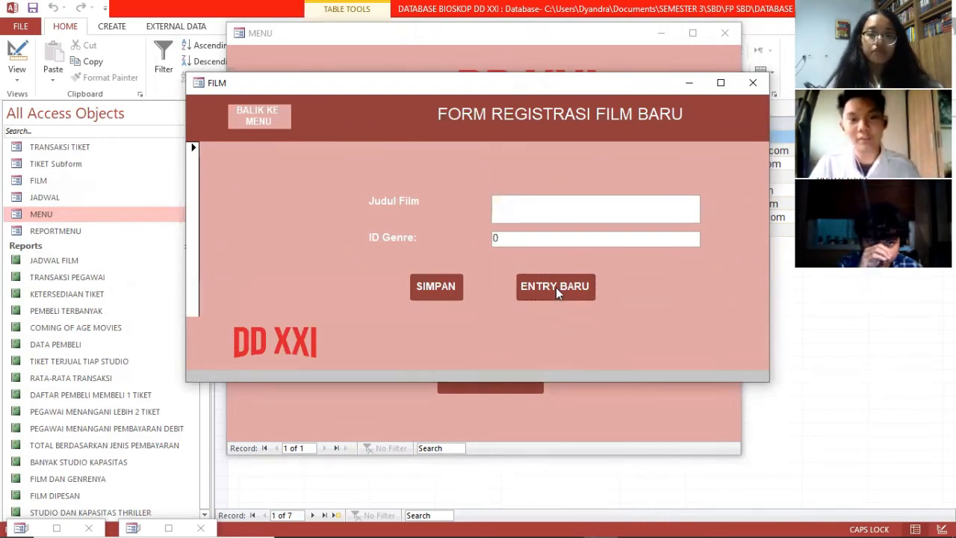
click(537, 213)
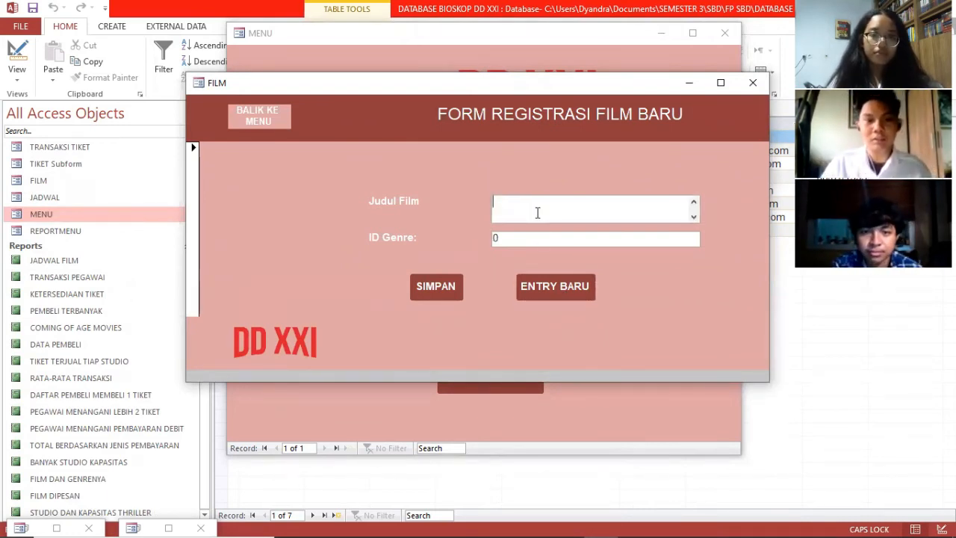
text(s)
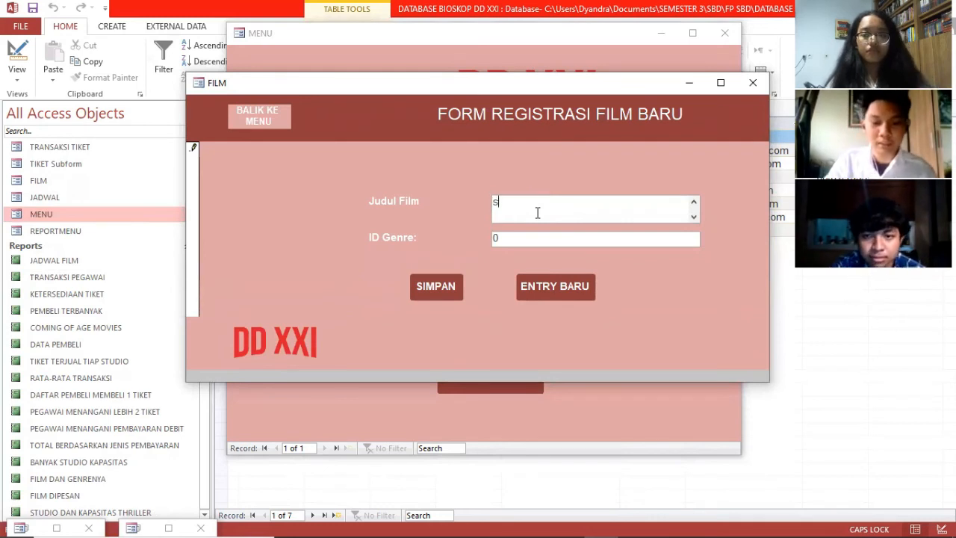
text(PLIT)
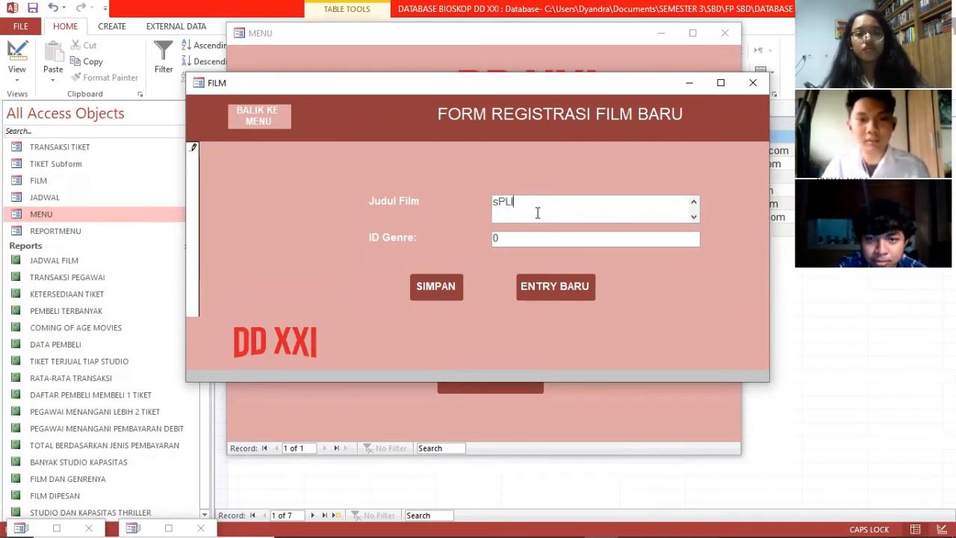
key(BackSpace)
key(BackSpace)
text(Split)
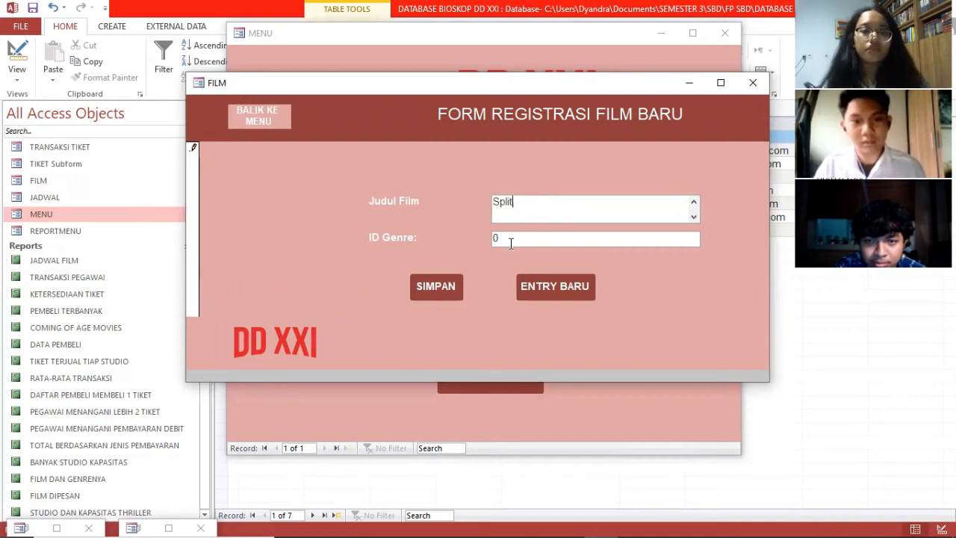
click(513, 240)
drag(508, 240, 487, 240)
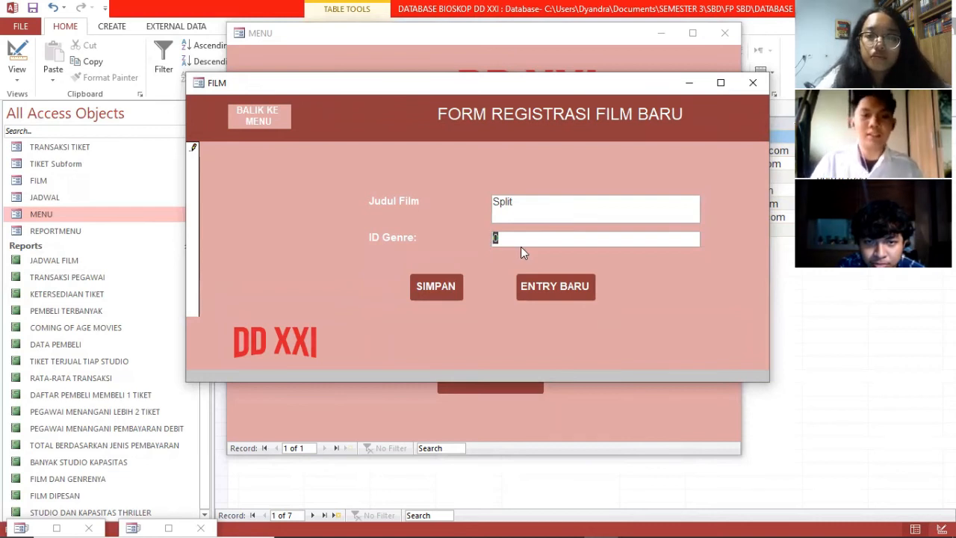
text(2)
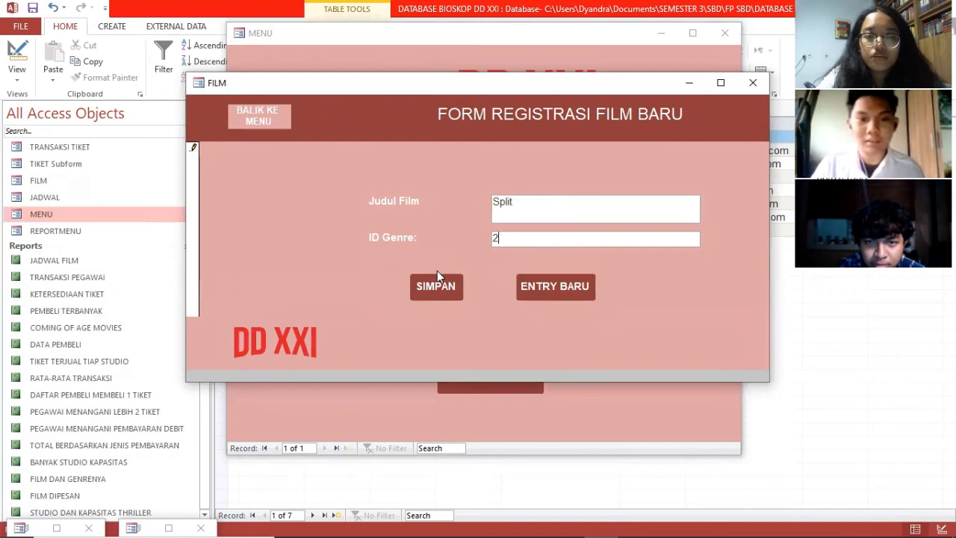
click(440, 290)
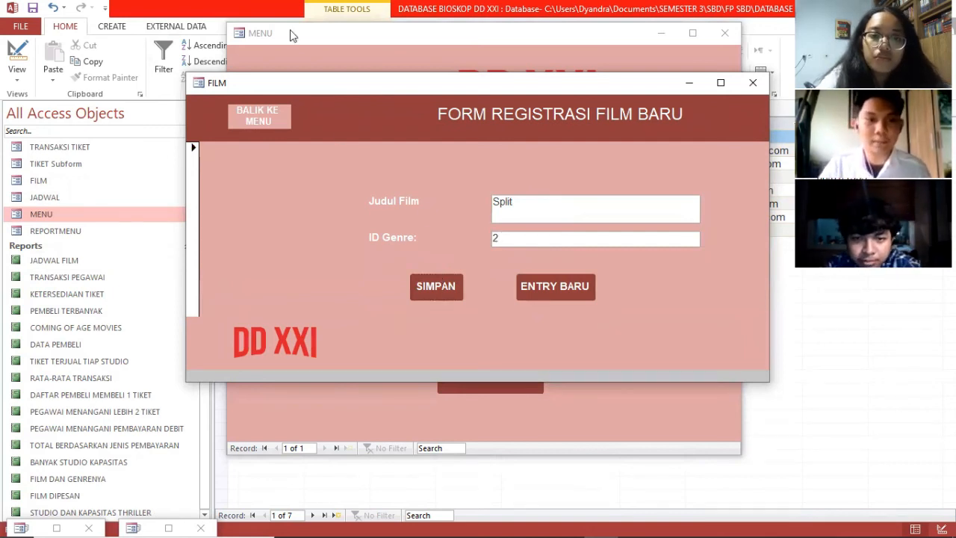
click(748, 84)
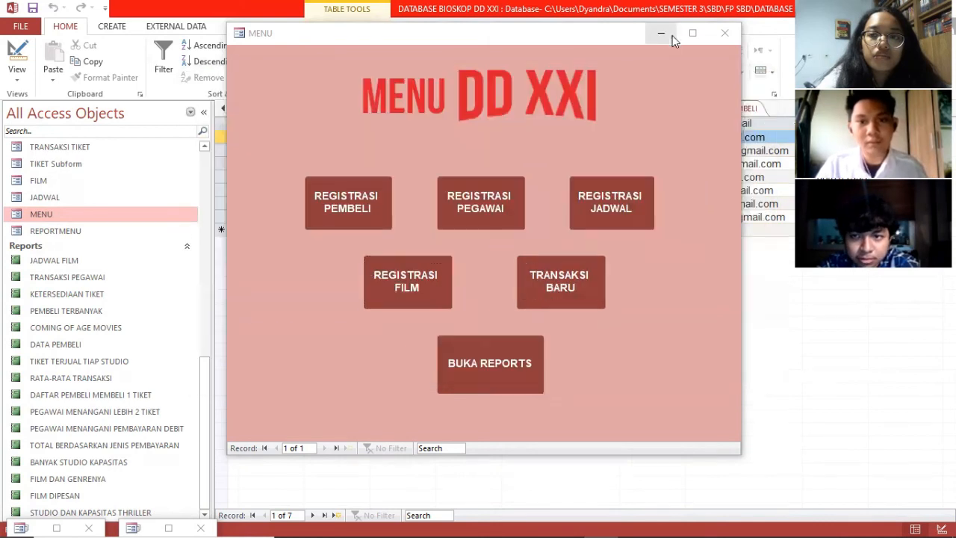
Step: Check F033 Split with genre 02 in the FILM table, then reopen the MENU form
click(661, 36)
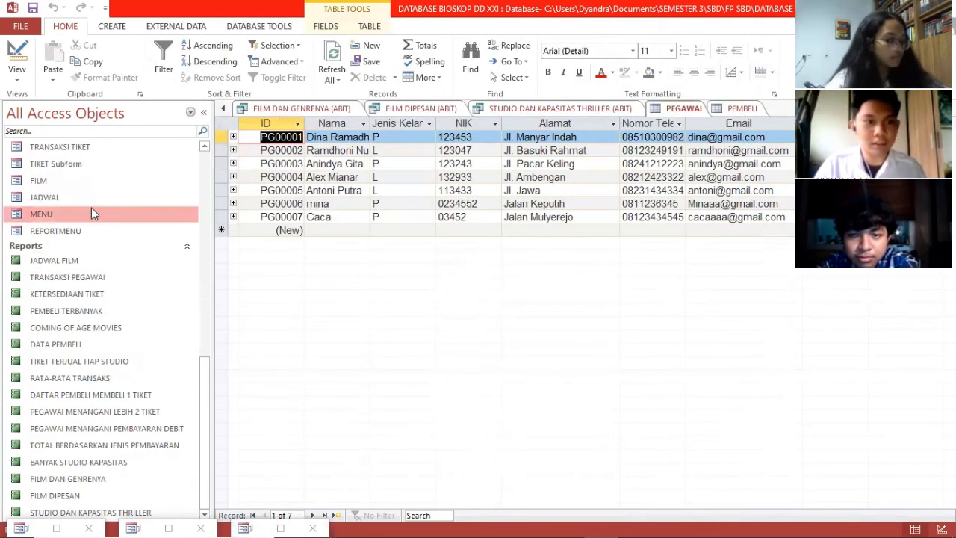
scroll(109, 212, up, 1)
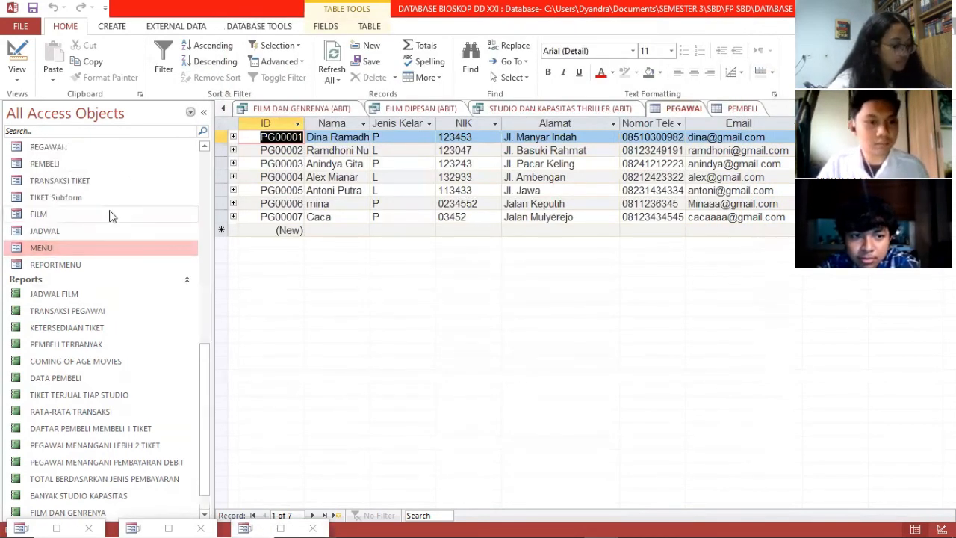
scroll(123, 213, up, 9)
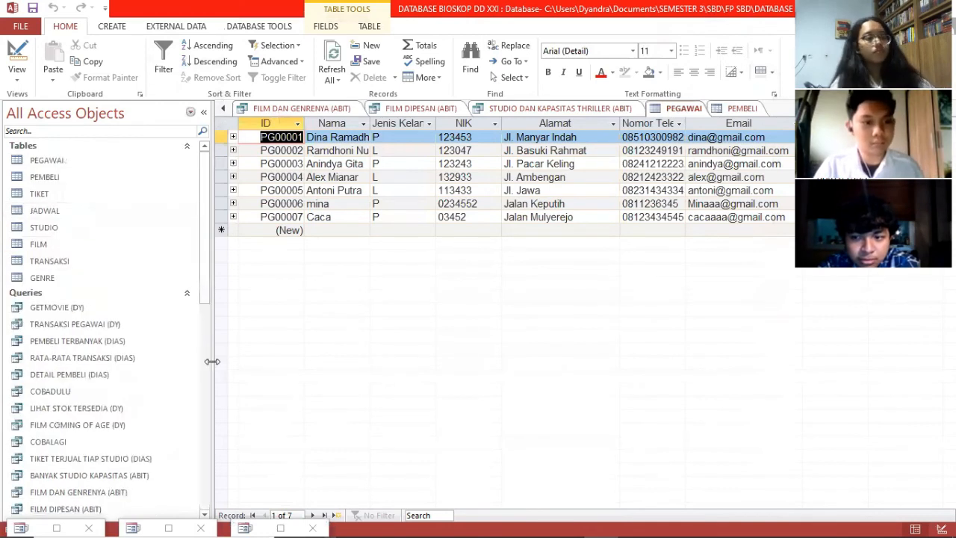
double_click(49, 246)
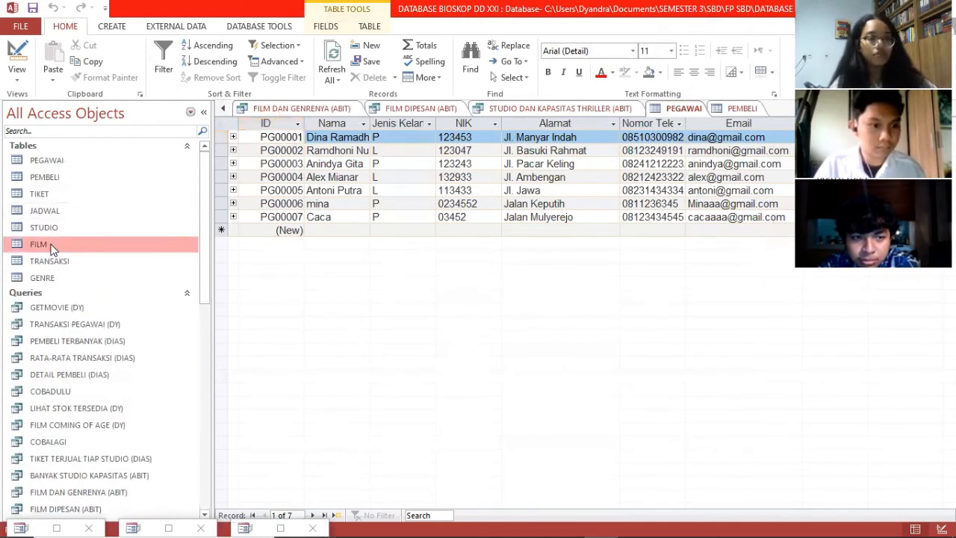
scroll(678, 242, down, 11)
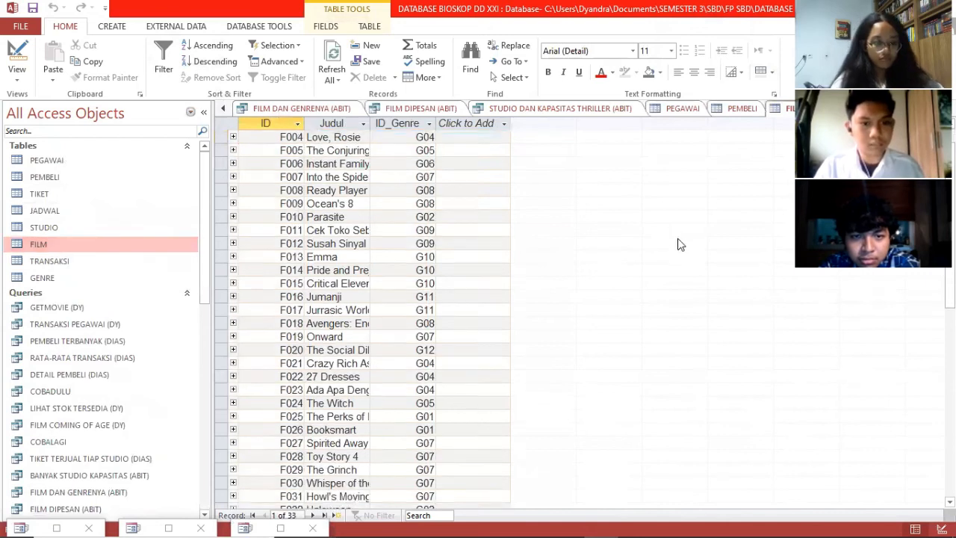
scroll(323, 276, up, 3)
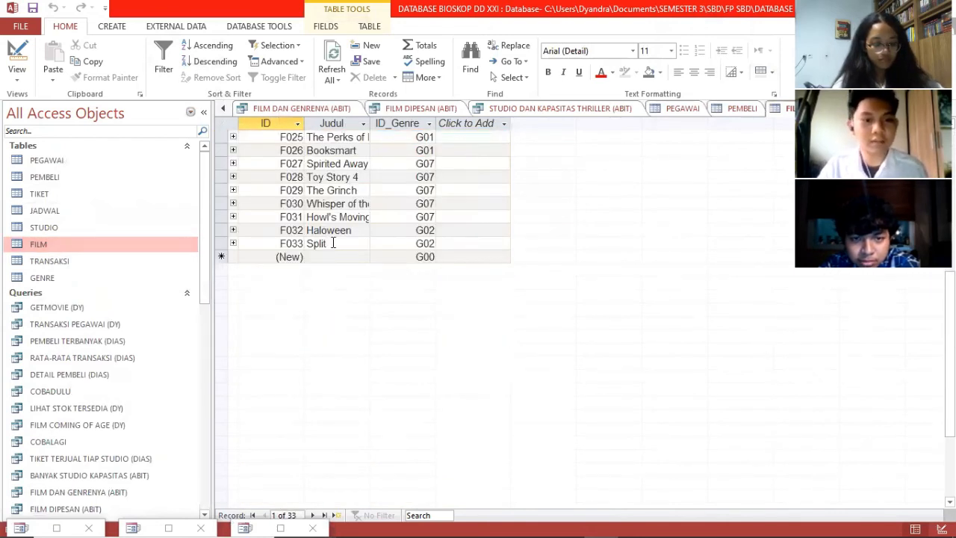
click(333, 244)
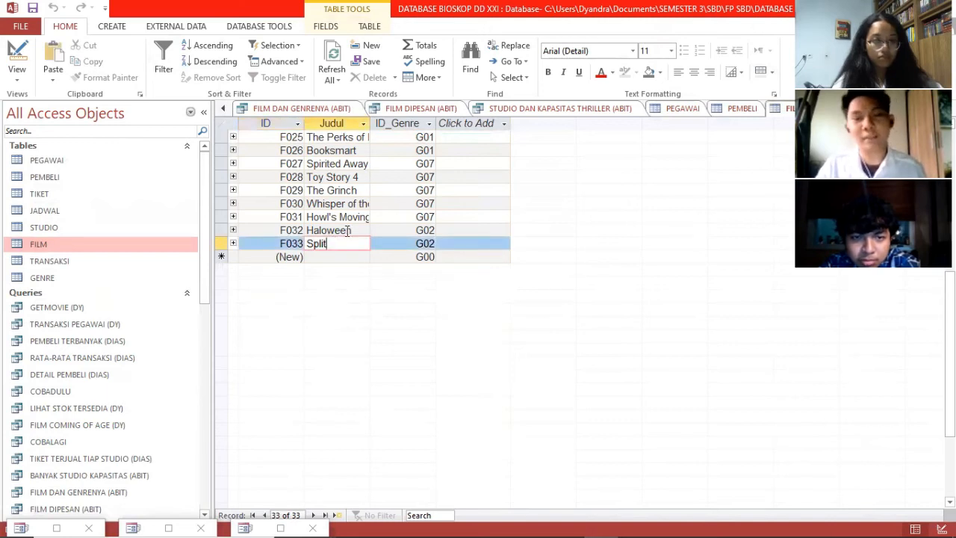
double_click(429, 243)
text(02)
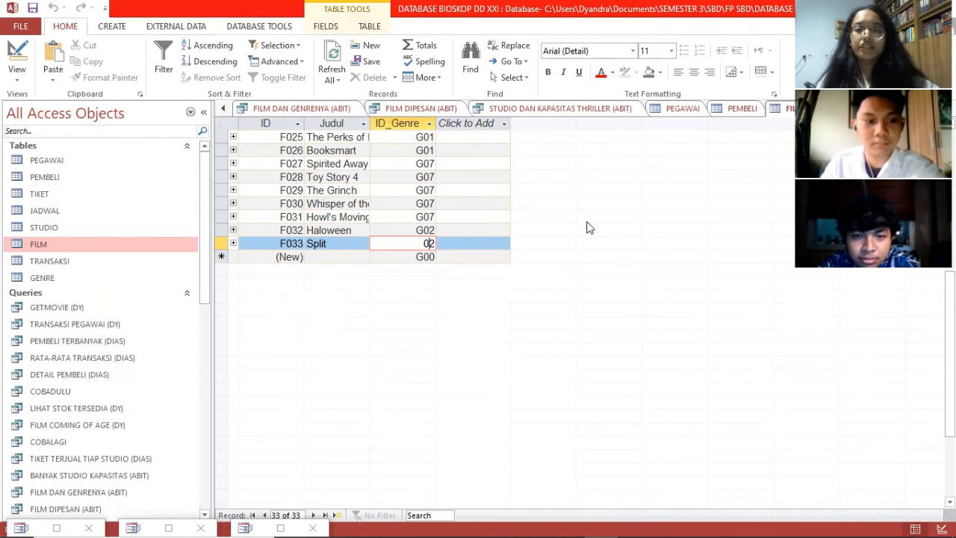
scroll(207, 292, down, 8)
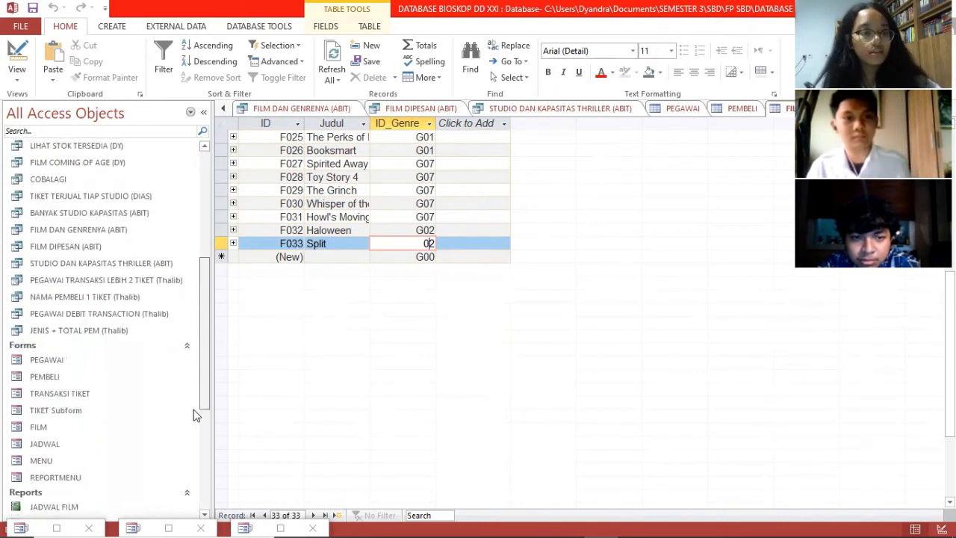
double_click(122, 331)
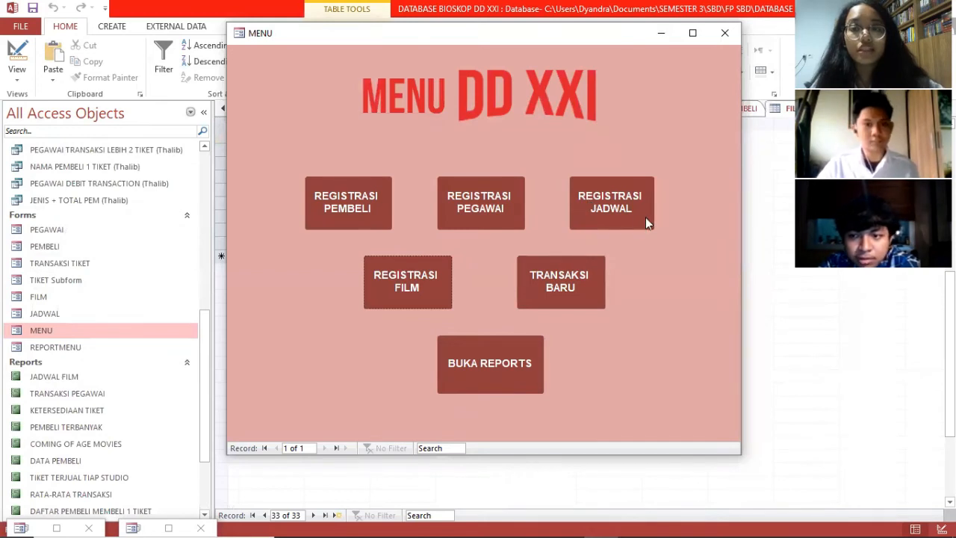
Step: Start a new schedule entry in REGISTRASI JADWAL with film ID 31
click(628, 206)
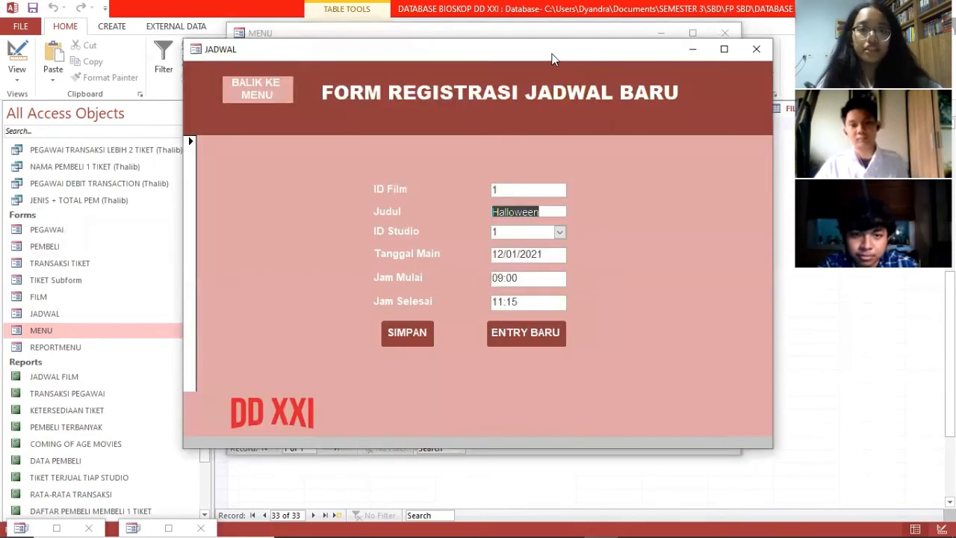
click(512, 340)
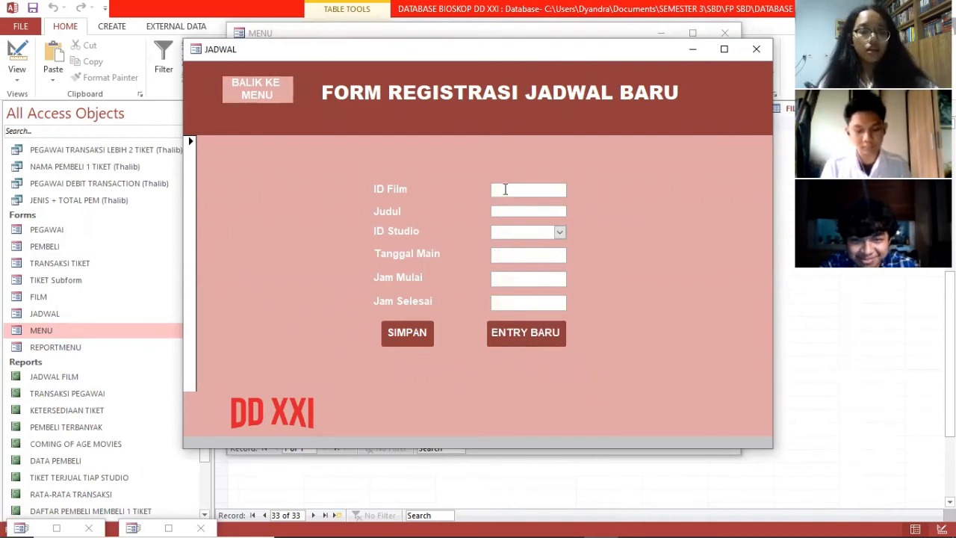
click(505, 189)
text(31)
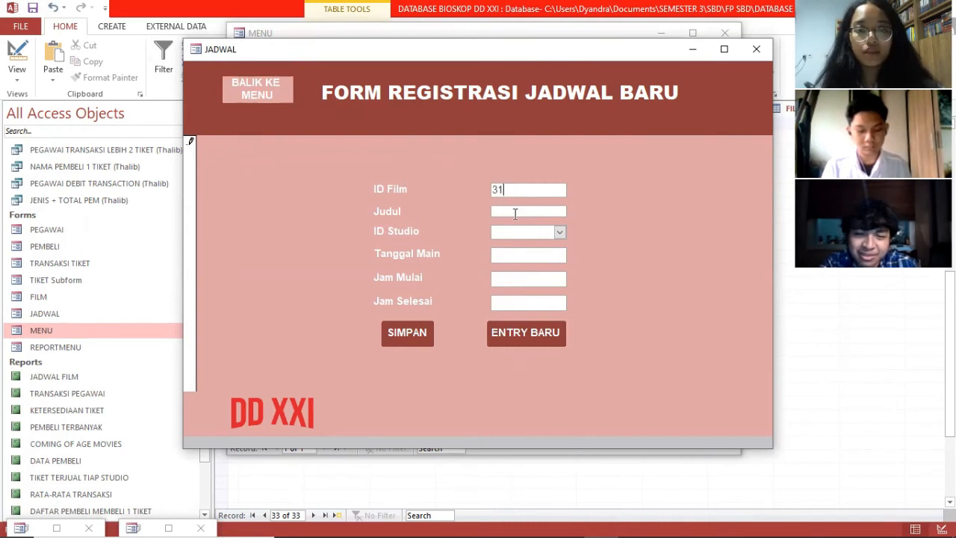
click(515, 212)
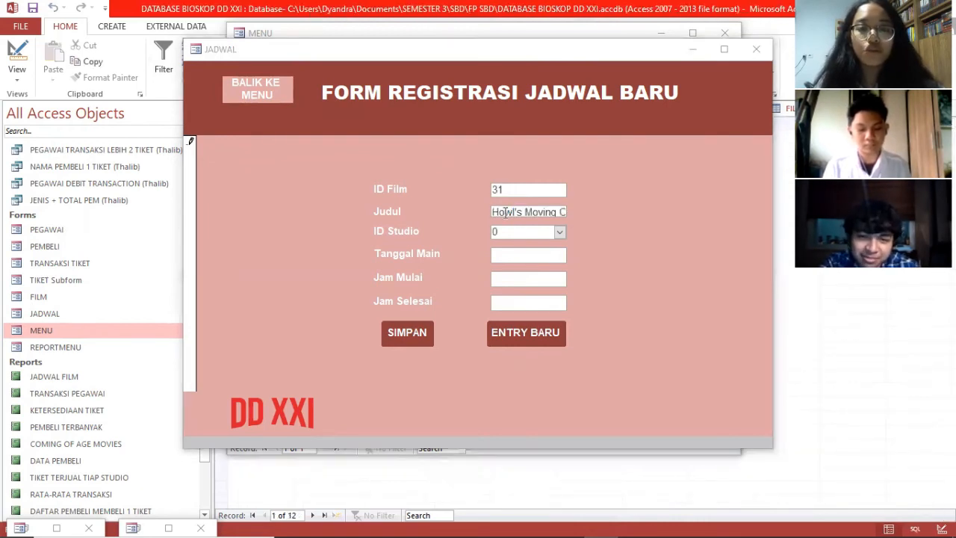
Step: Set studio 8, date 16/01/2021, start time 15:00 and end time 17:00
click(560, 233)
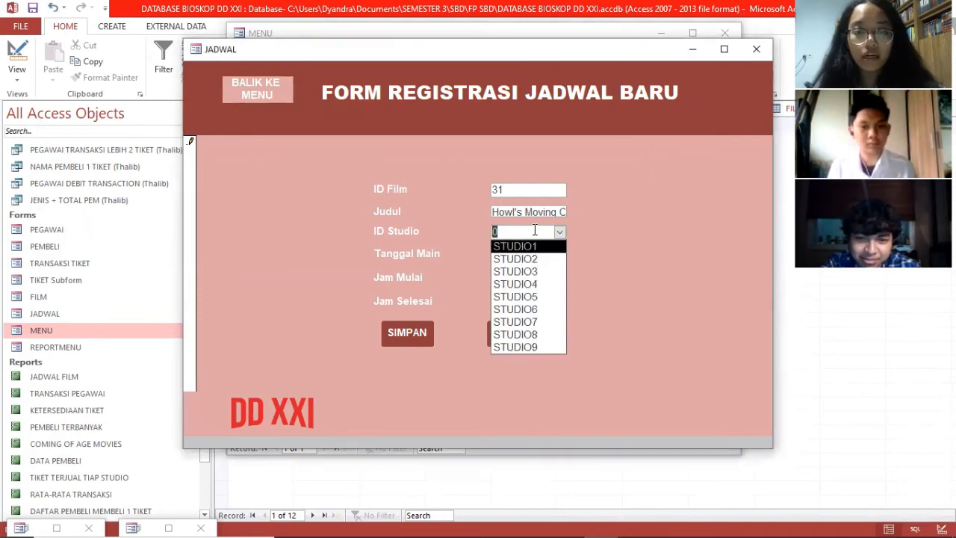
text(8)
click(581, 263)
click(542, 255)
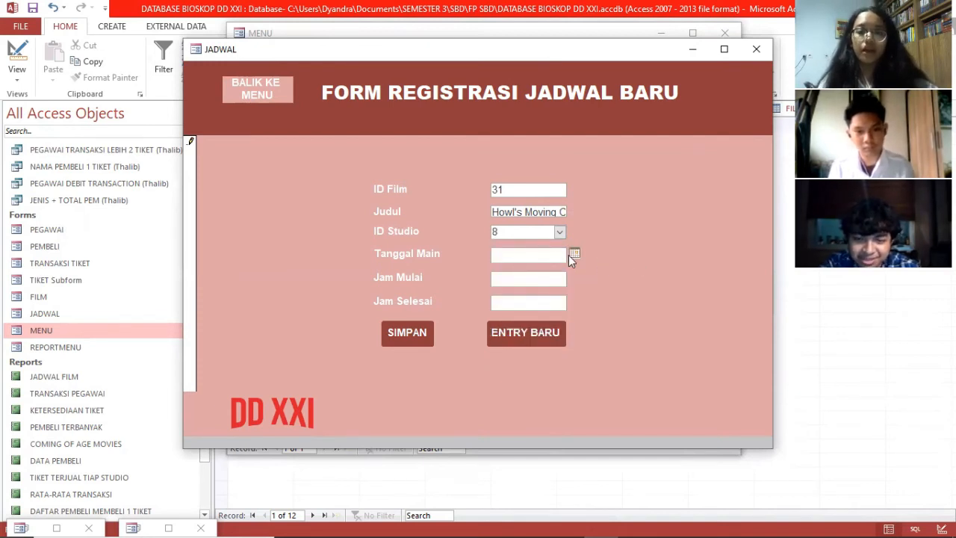
click(574, 254)
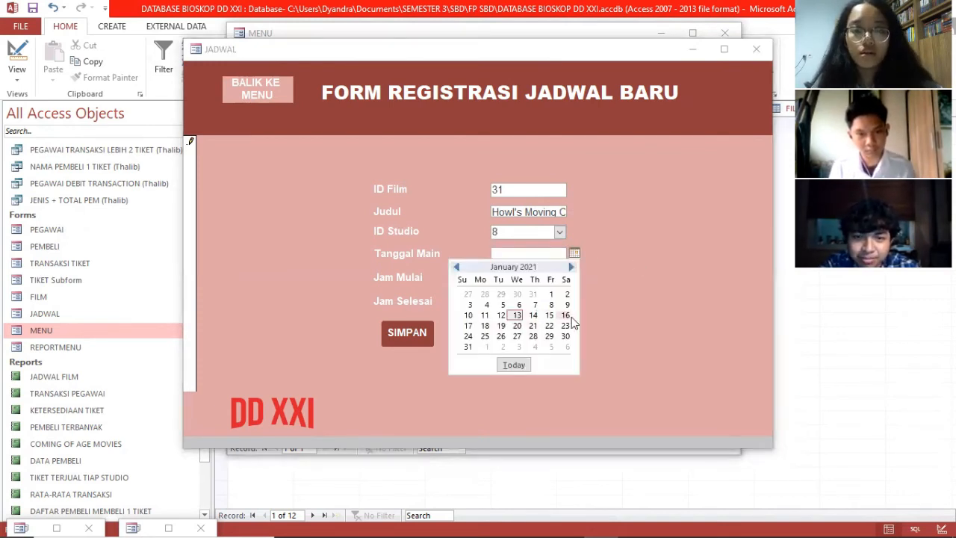
key(Return)
text(15:00)
click(542, 302)
text(17:00)
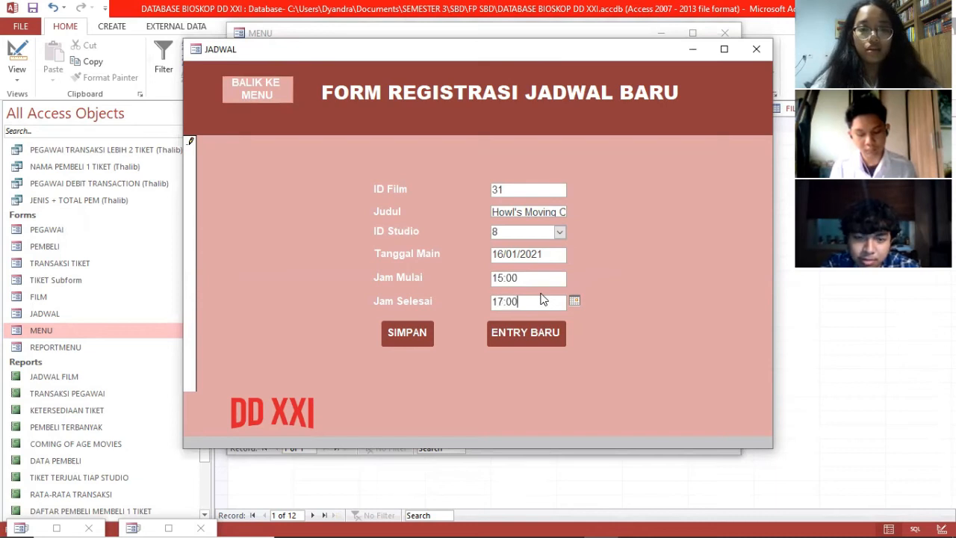
Step: Save the new schedule record and minimize the registration and menu forms
click(414, 338)
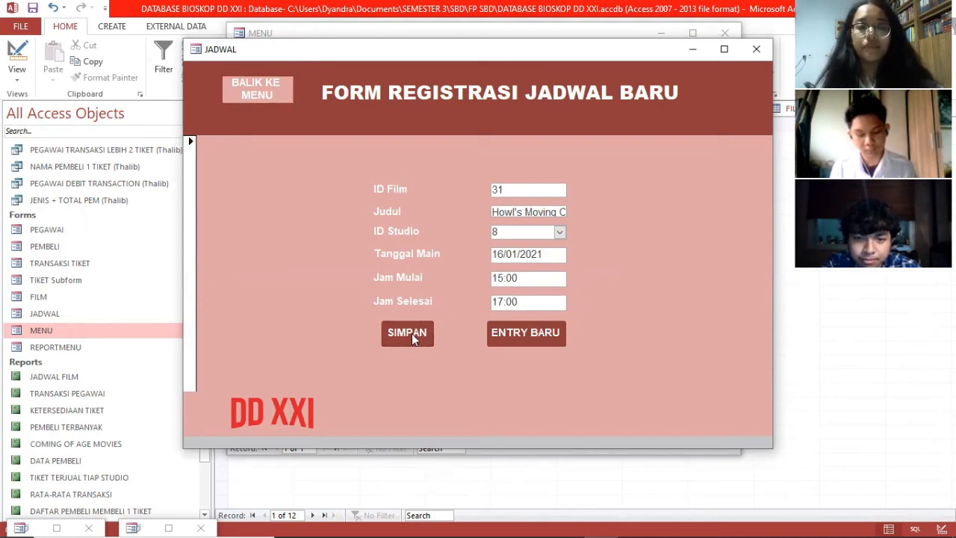
click(673, 45)
click(665, 36)
scroll(120, 329, up, 10)
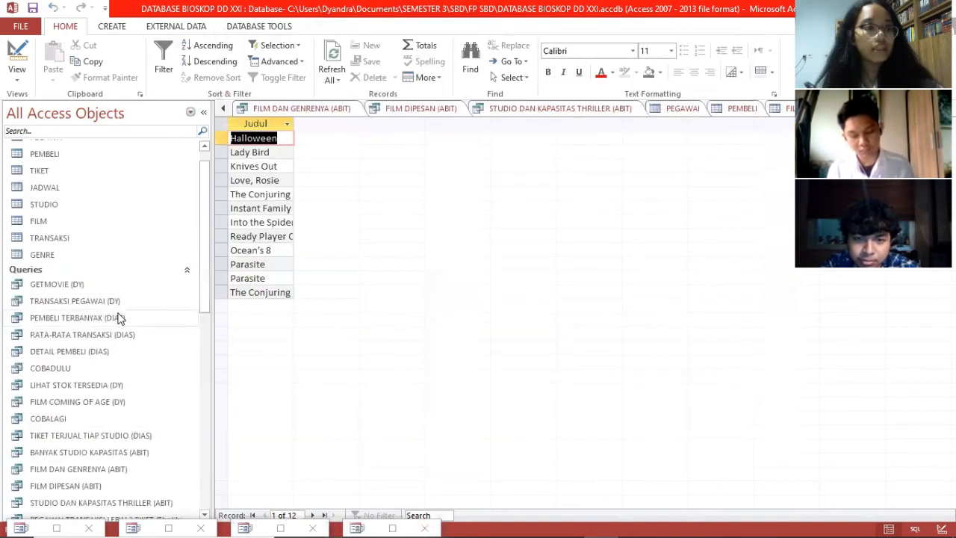
Step: Open the JADWAL table and refresh it so row J00014 for F031 appears
click(120, 210)
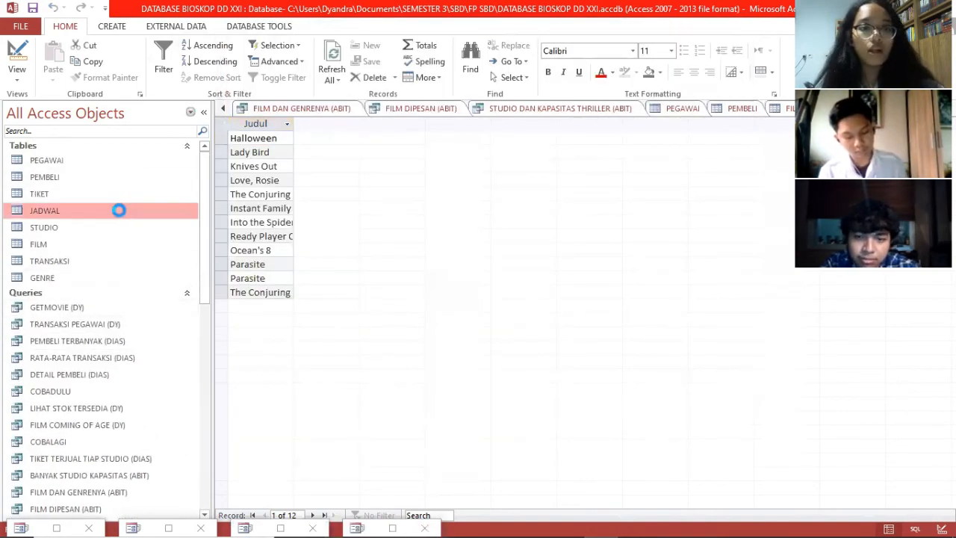
click(337, 64)
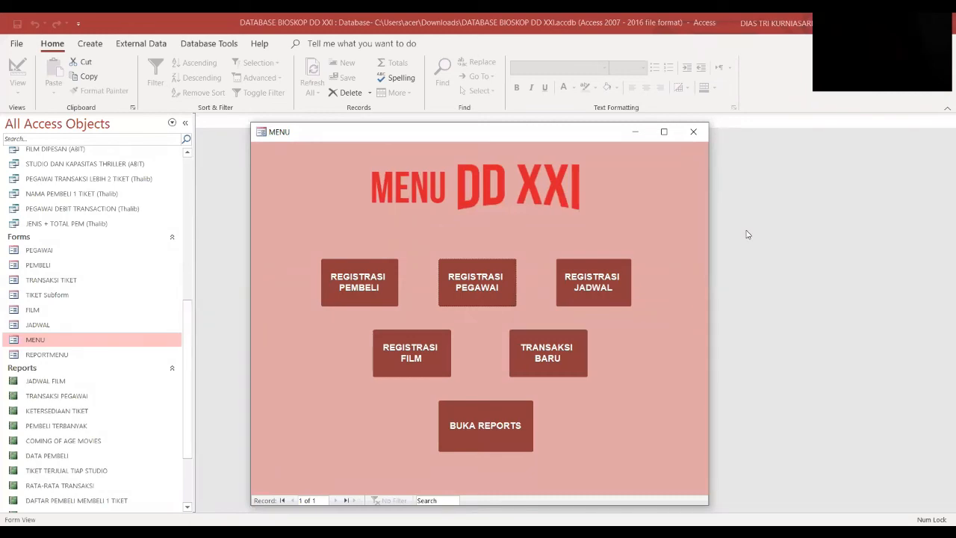
Step: Check the ticket form's purchase date, payment type and studio ID, then view JADWAL FILM TERBARU
click(570, 349)
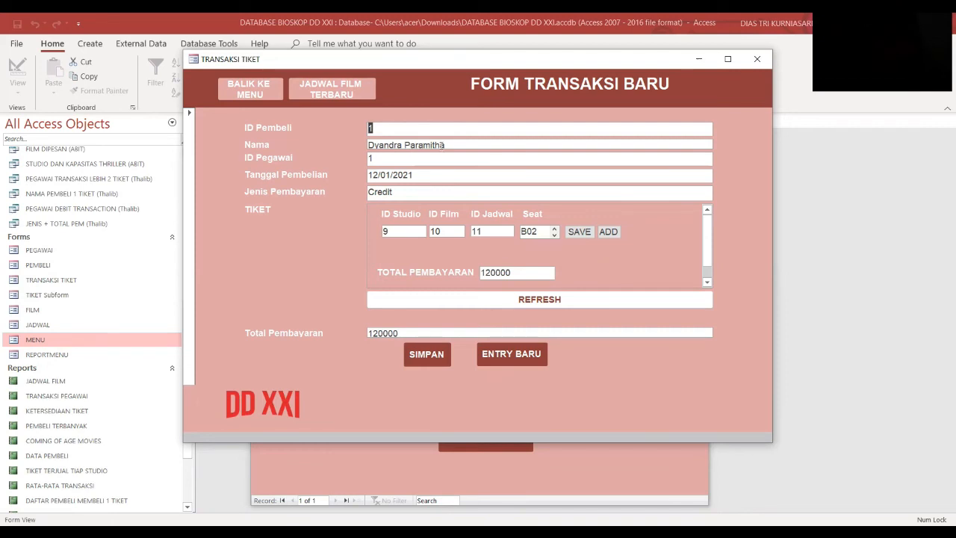
click(421, 175)
click(408, 195)
click(403, 235)
click(322, 93)
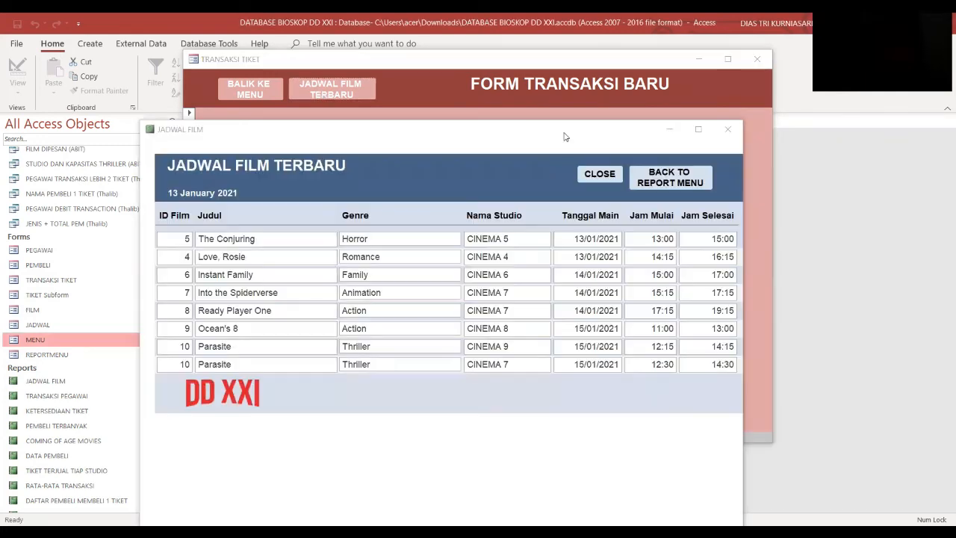
Step: Close the schedule report, check the total payment, save the ticket transaction and exit the form
click(603, 177)
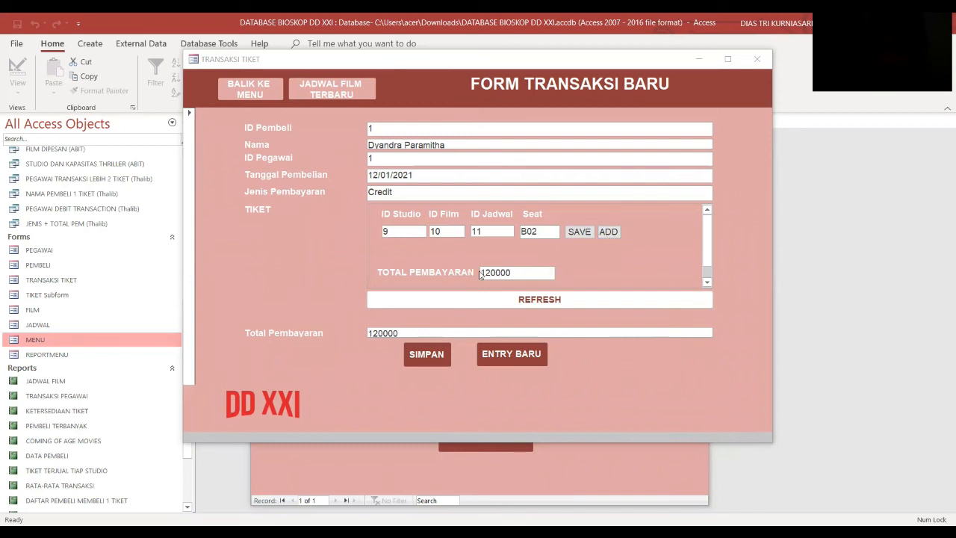
click(529, 302)
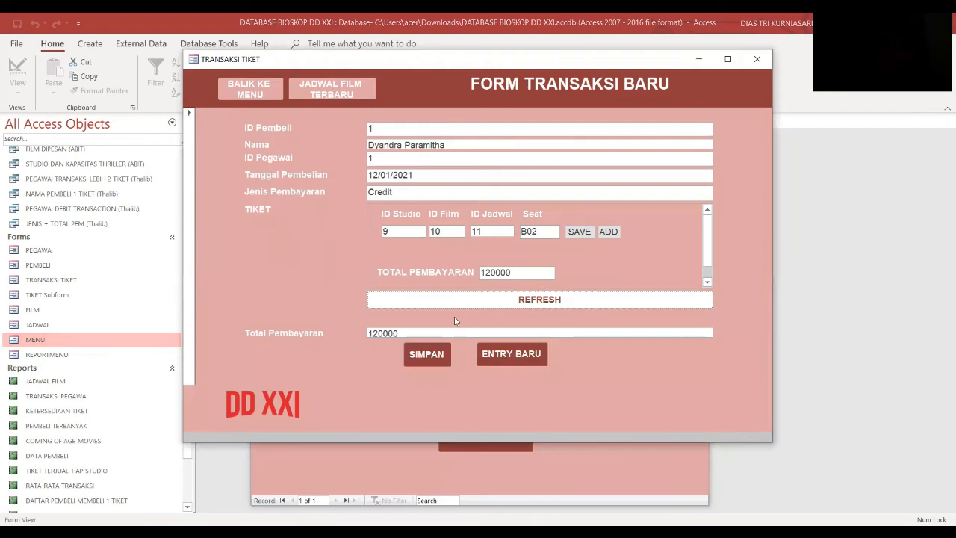
click(407, 331)
click(435, 359)
click(254, 88)
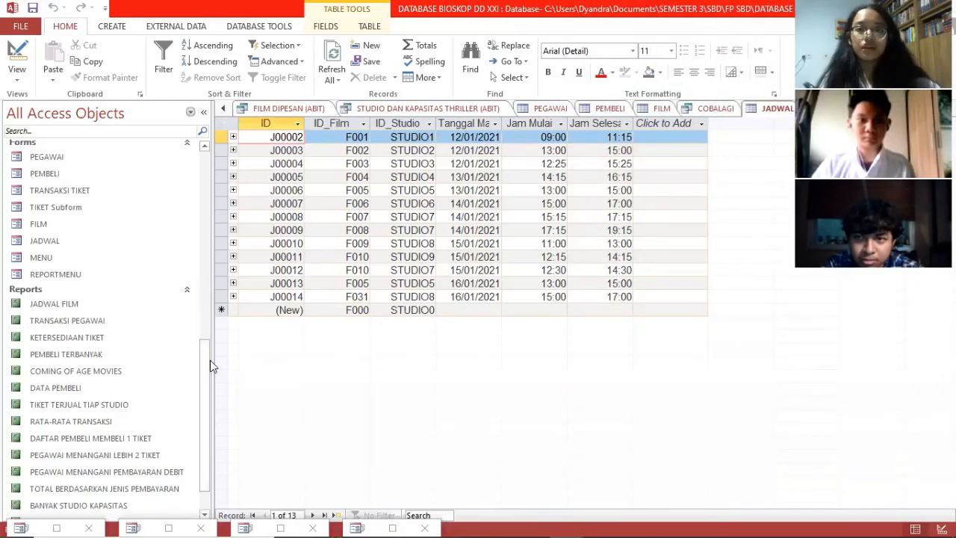
Step: Open the MENU form and bring up the report menu with all four columns visible
drag(207, 367, 207, 324)
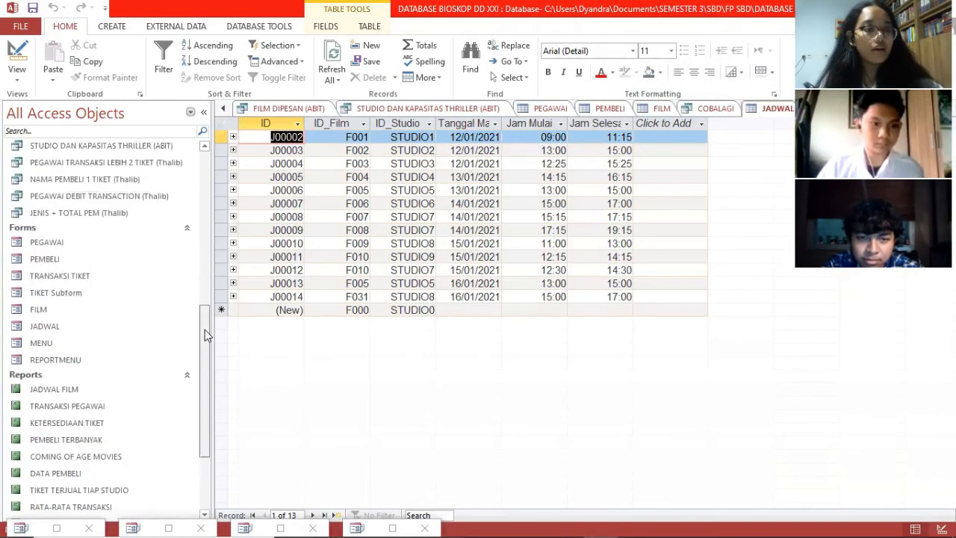
click(147, 343)
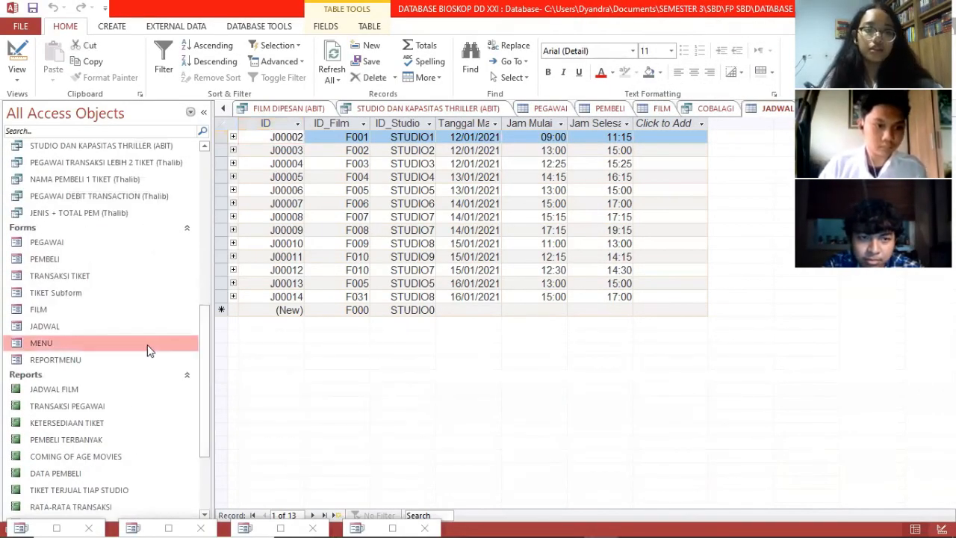
double_click(153, 350)
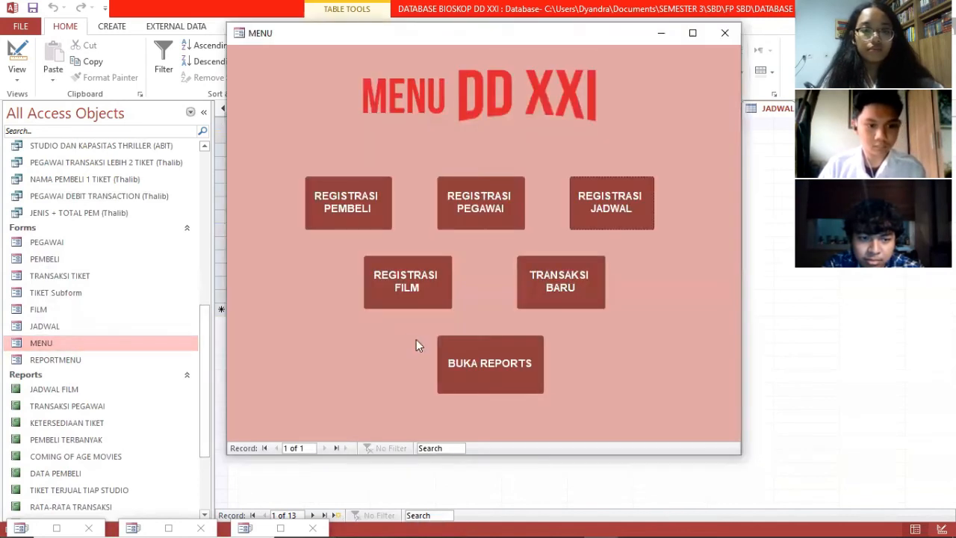
click(495, 212)
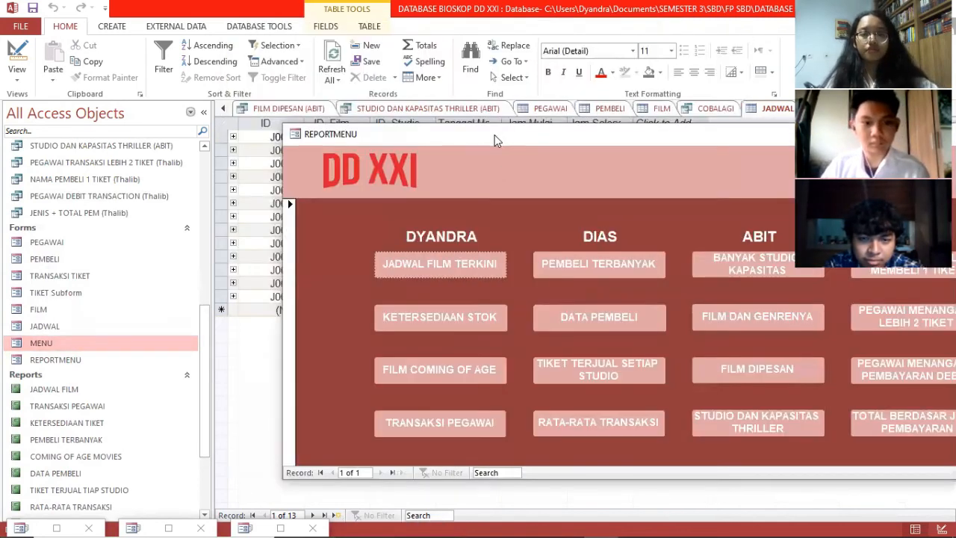
drag(496, 141, 226, 52)
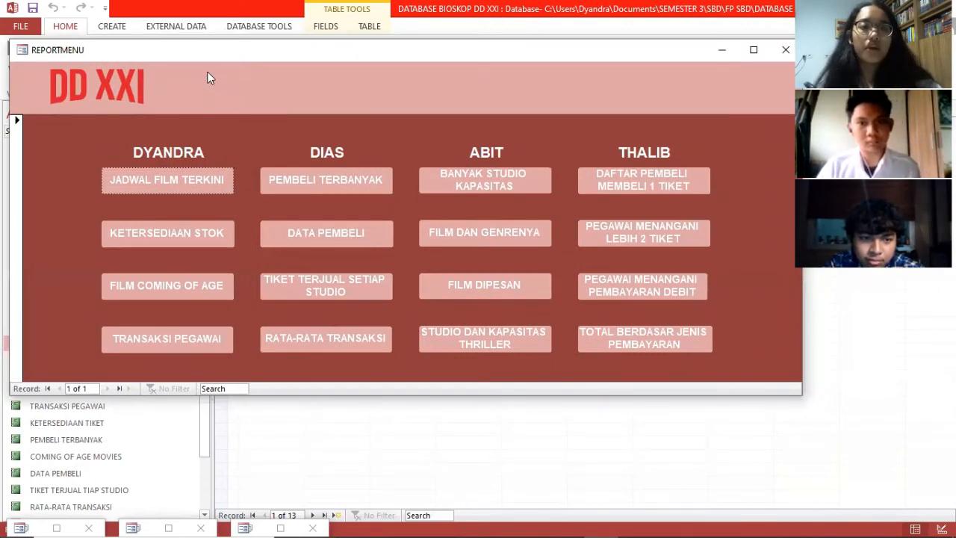
Step: Review the latest film schedule report's ten screenings, then return to the report menu
click(202, 181)
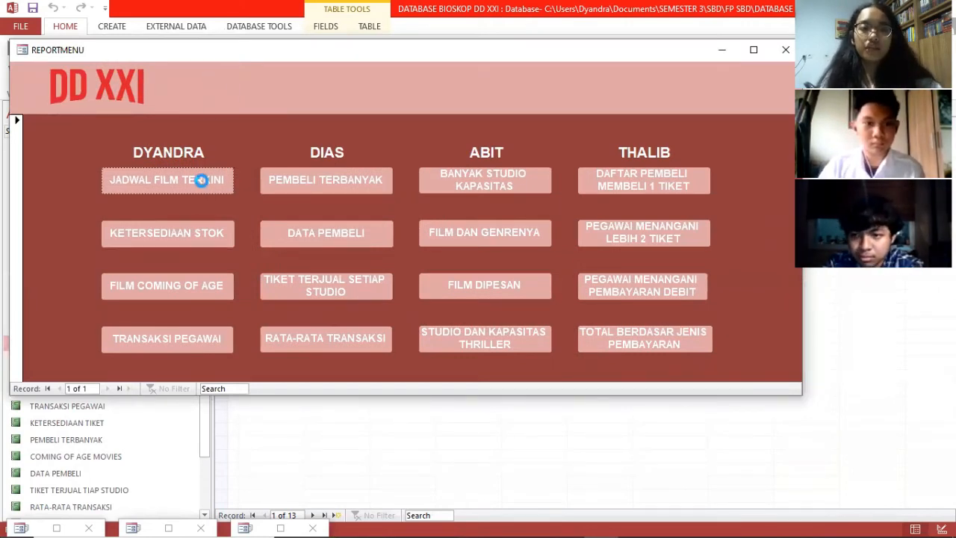
drag(408, 135, 308, 79)
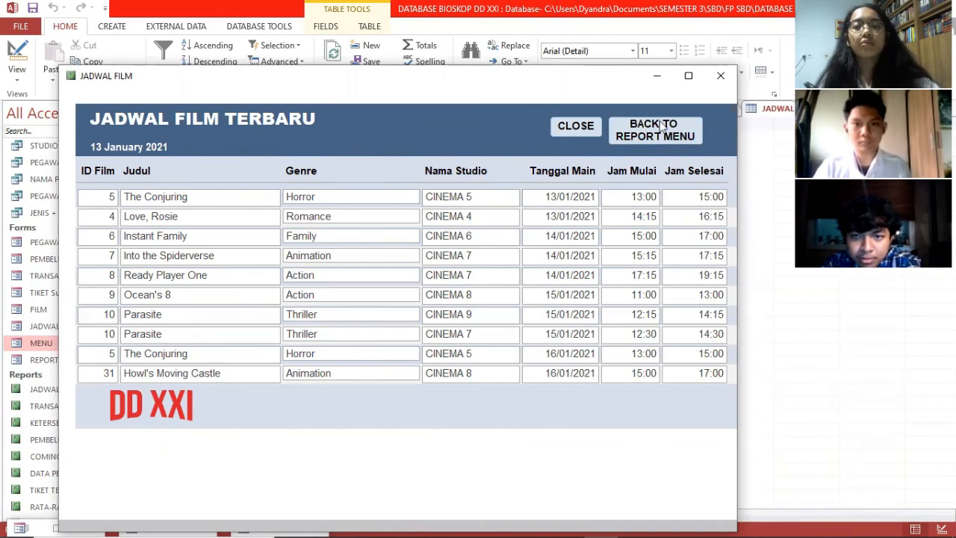
click(678, 139)
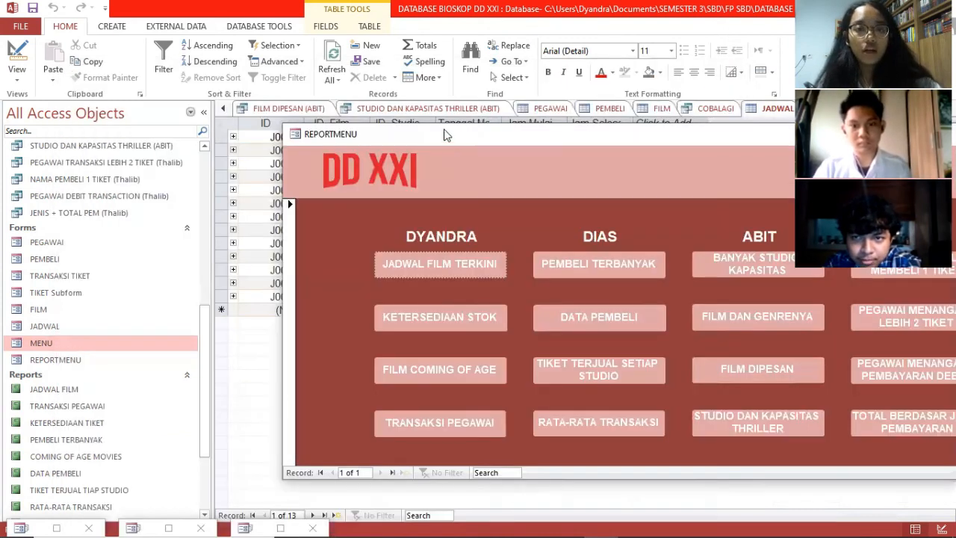
drag(437, 132, 207, 38)
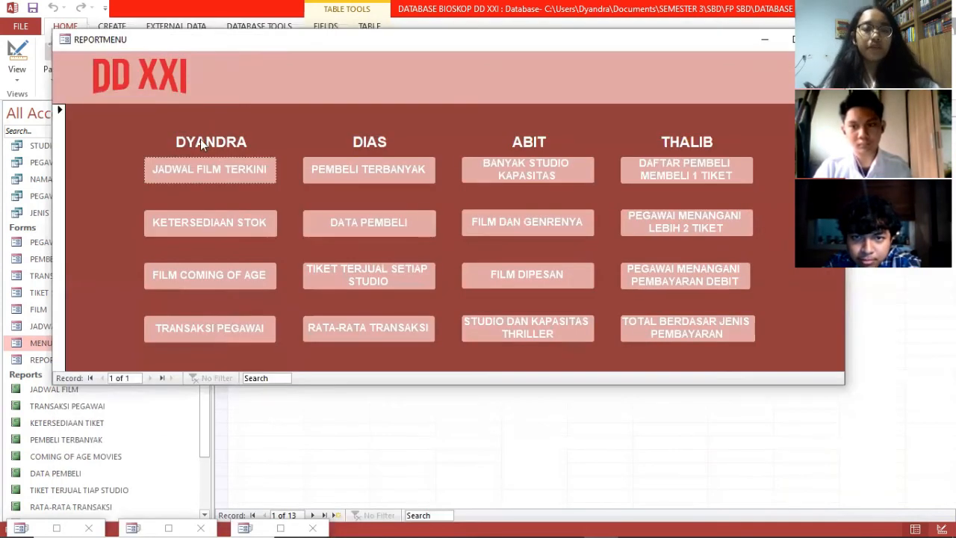
click(189, 224)
drag(352, 140, 320, 99)
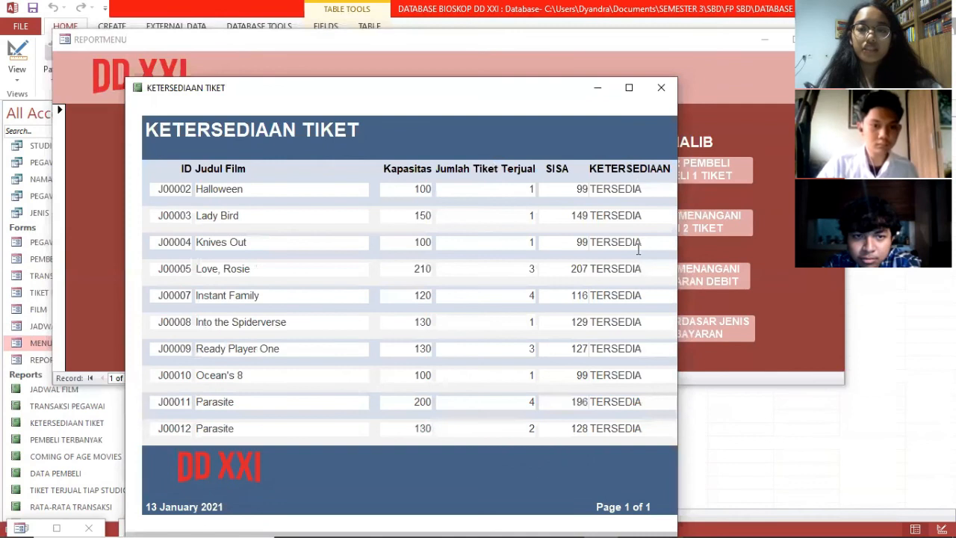
click(661, 89)
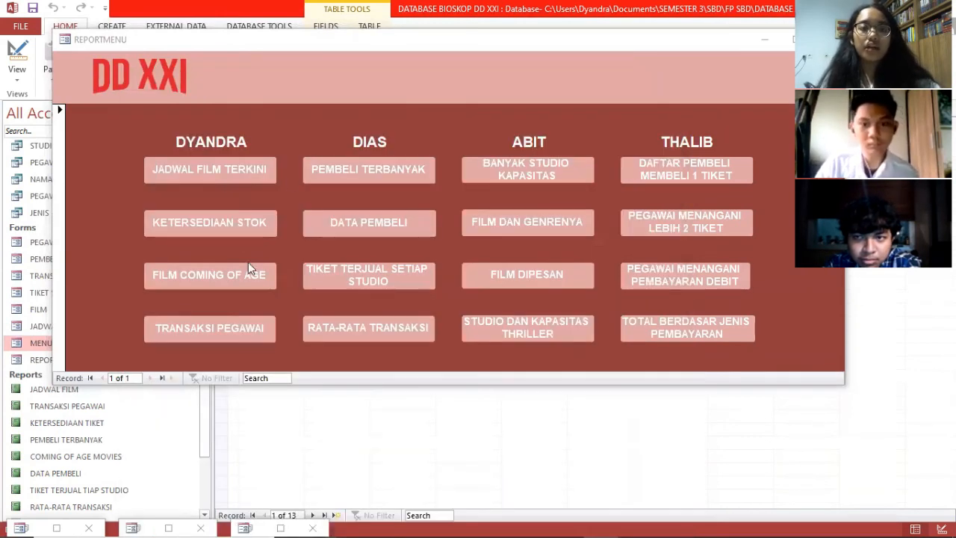
click(196, 277)
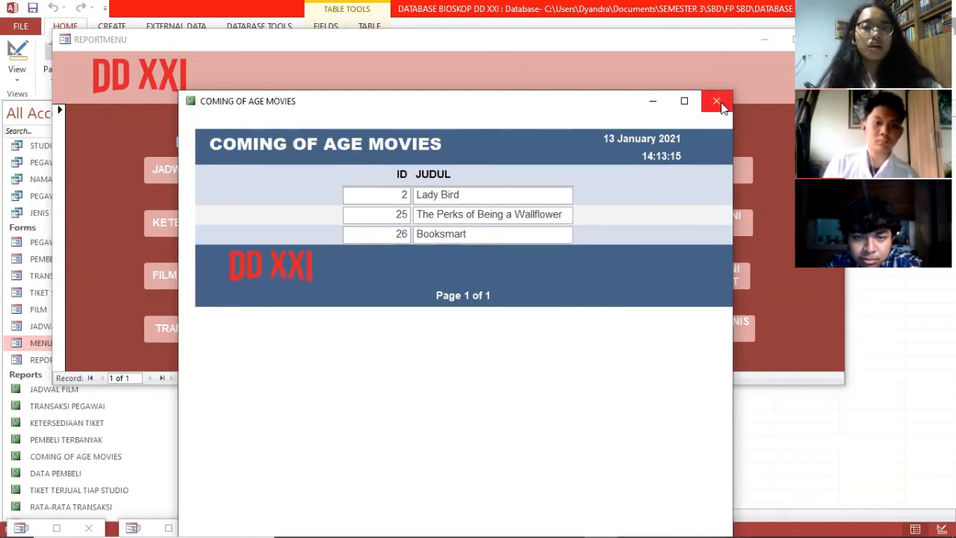
click(716, 100)
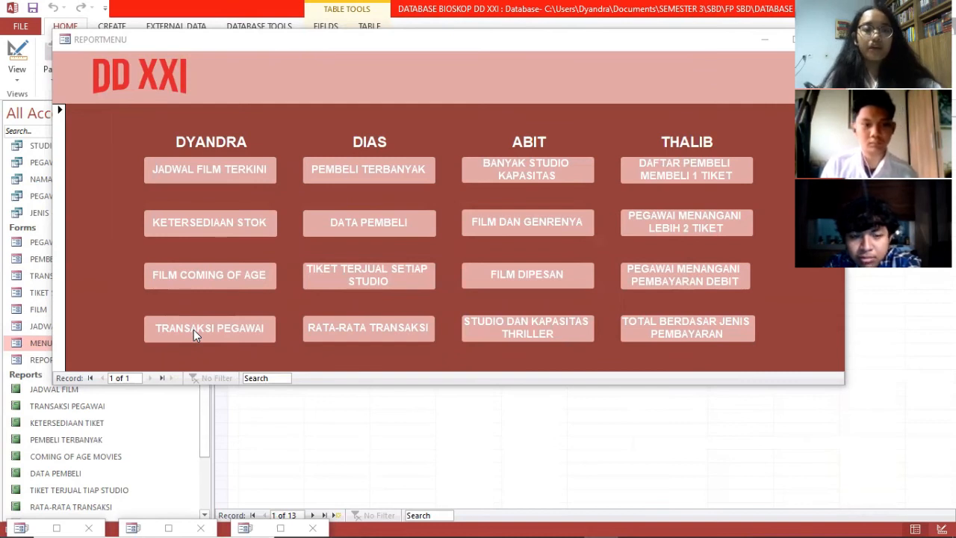
Step: Open the TRANSAKSI PEGAWAI report of five employees, then reopen REPORTMENU above it
click(193, 331)
drag(379, 136, 408, 59)
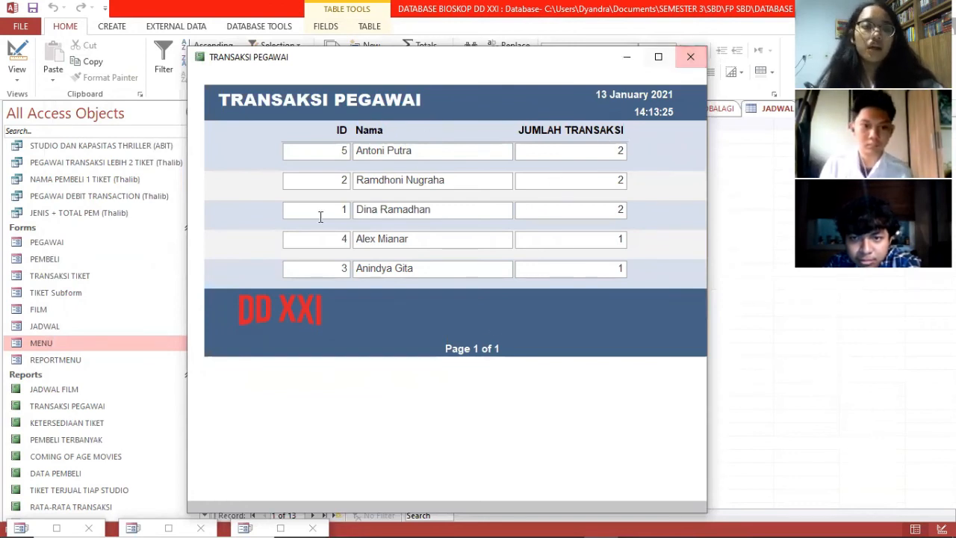
double_click(135, 366)
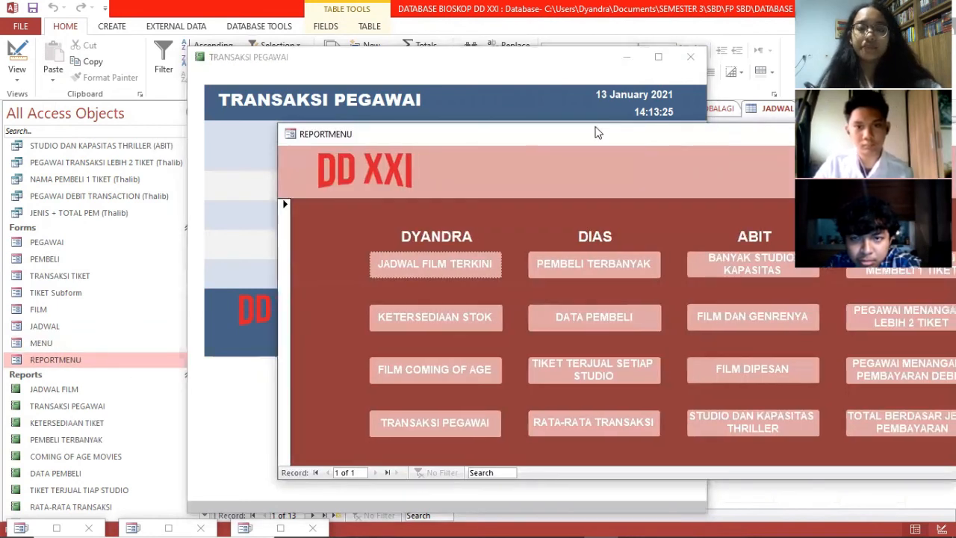
drag(598, 133, 356, 81)
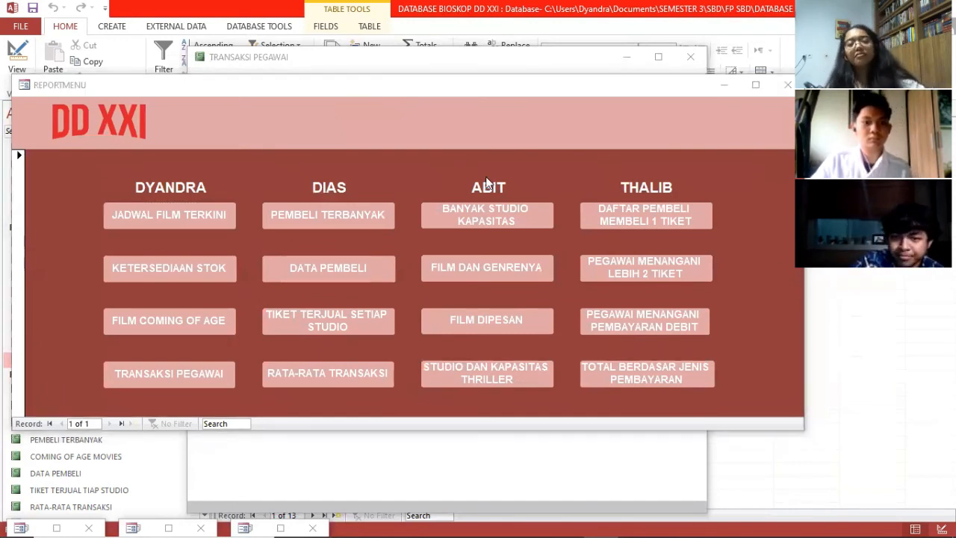
click(469, 217)
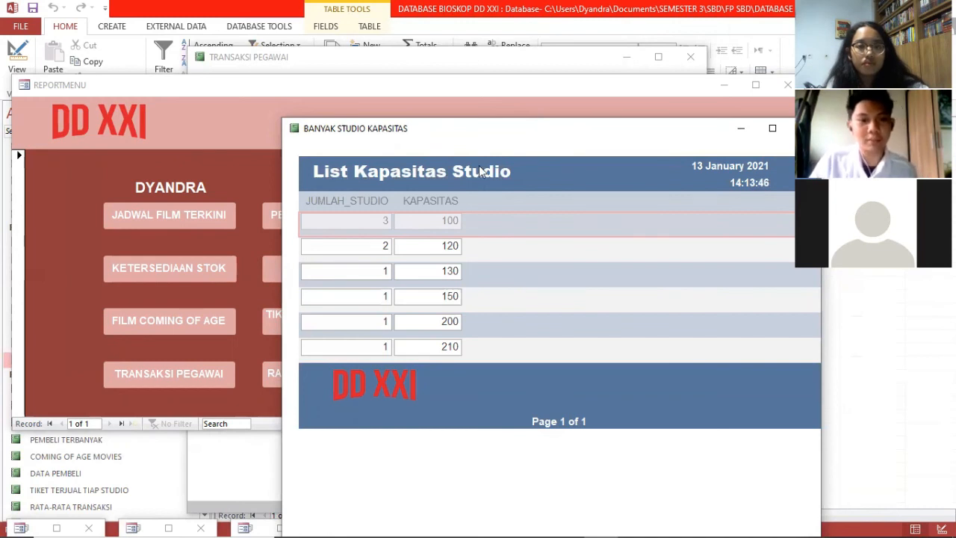
click(443, 218)
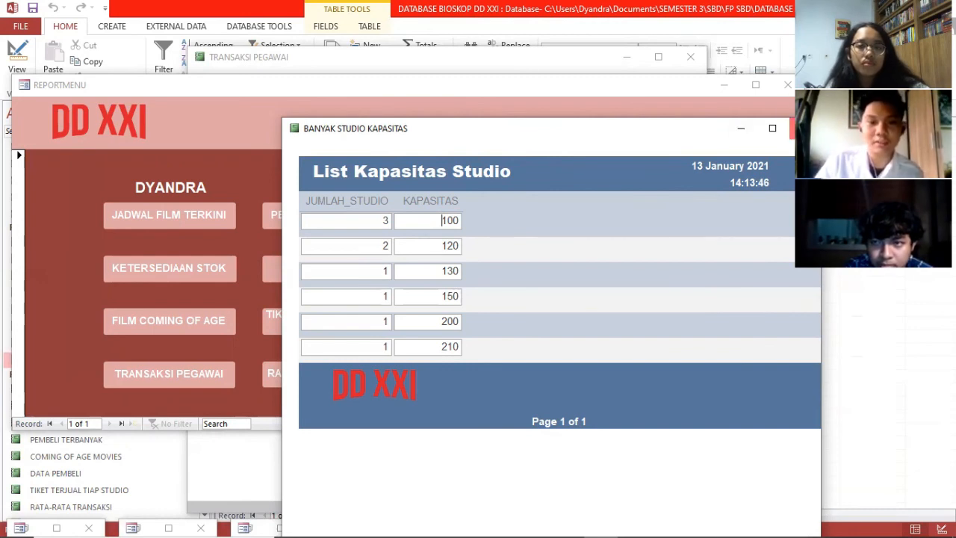
click(805, 128)
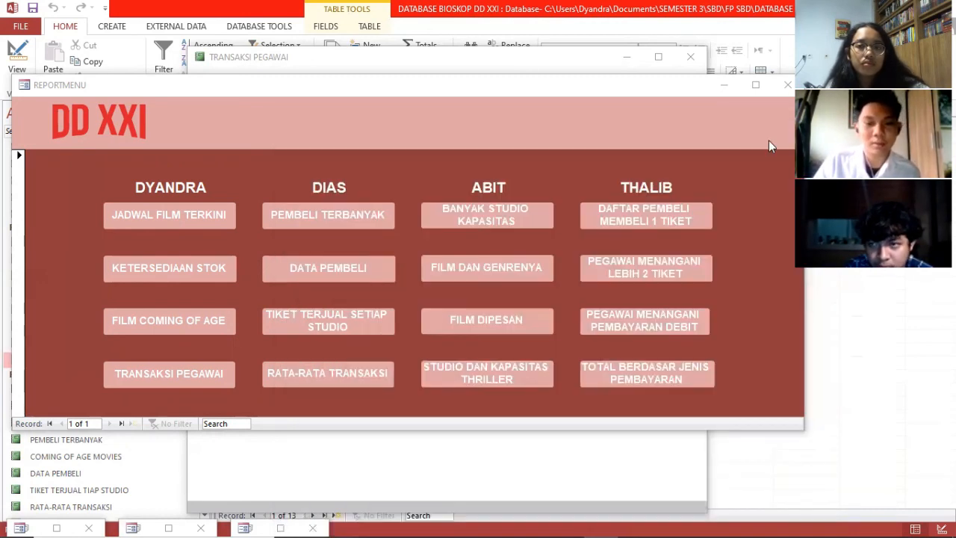
click(511, 275)
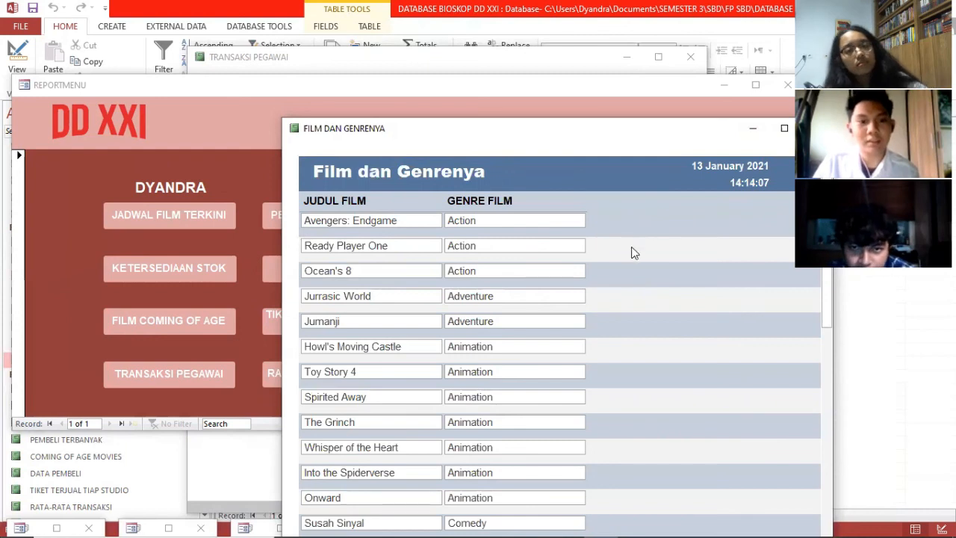
scroll(686, 323, down, 1)
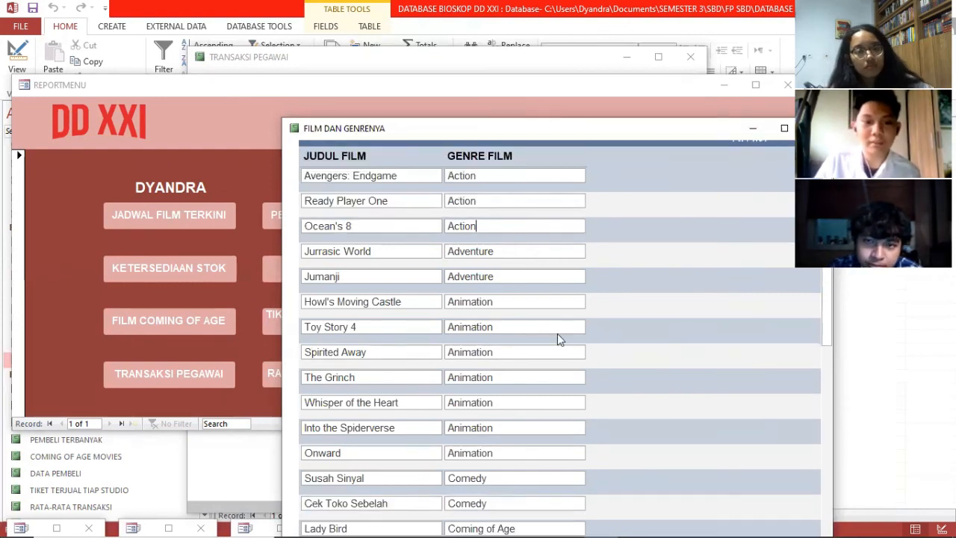
scroll(559, 333, down, 3)
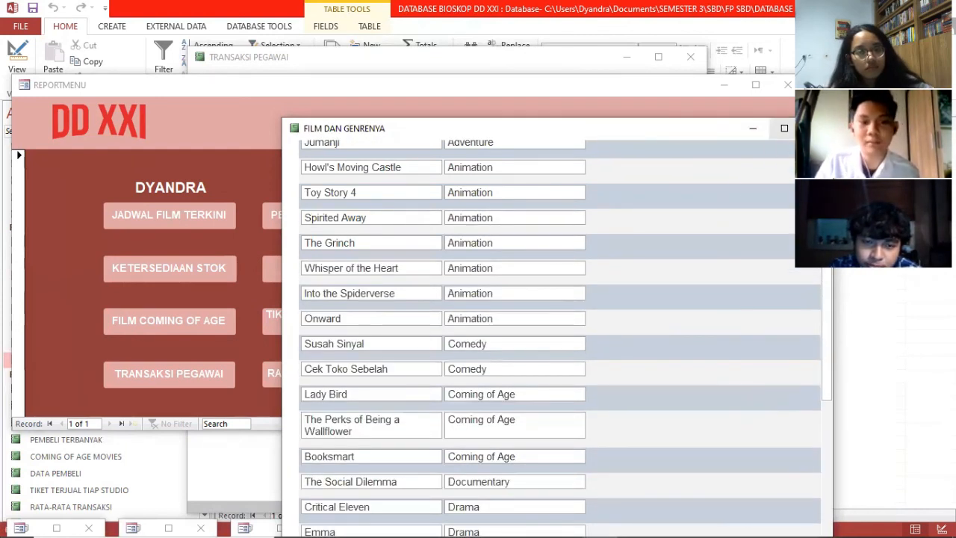
click(816, 128)
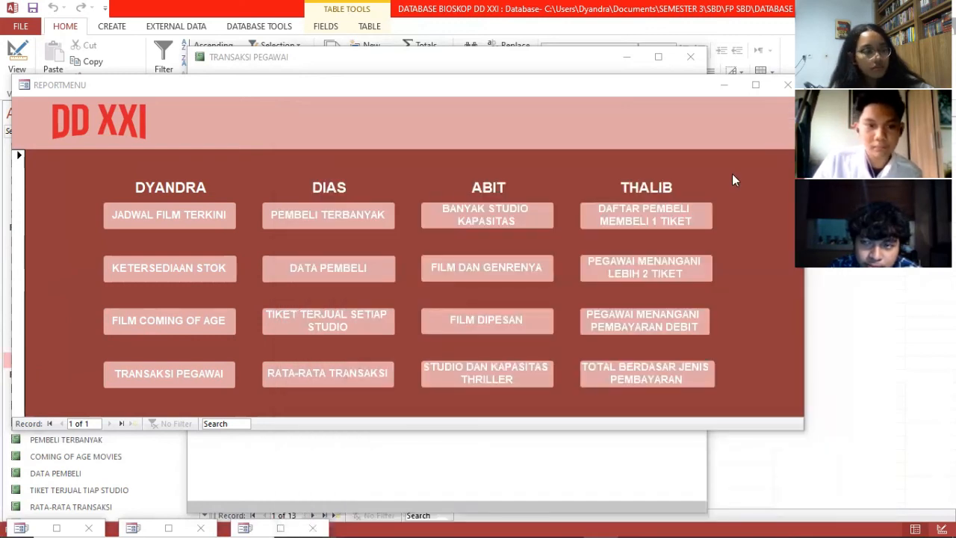
click(476, 325)
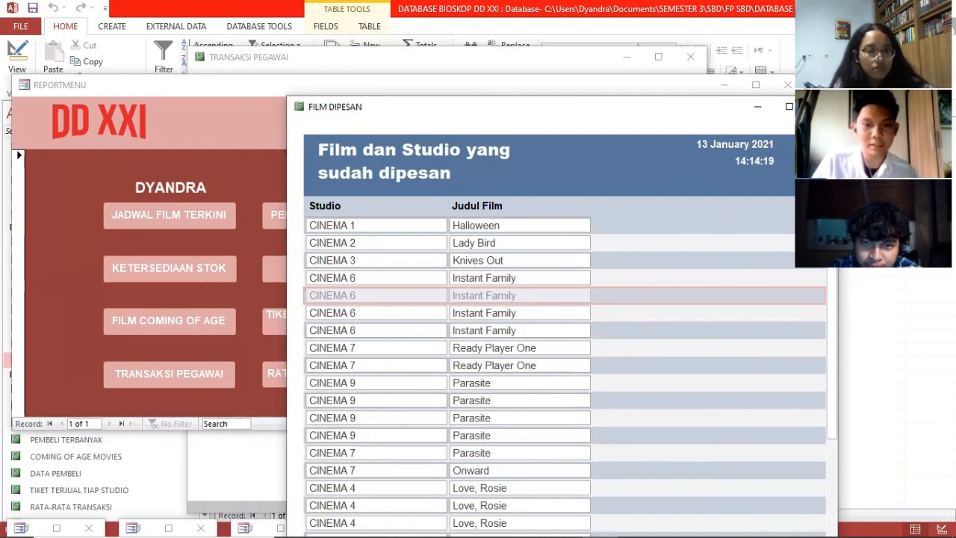
click(820, 106)
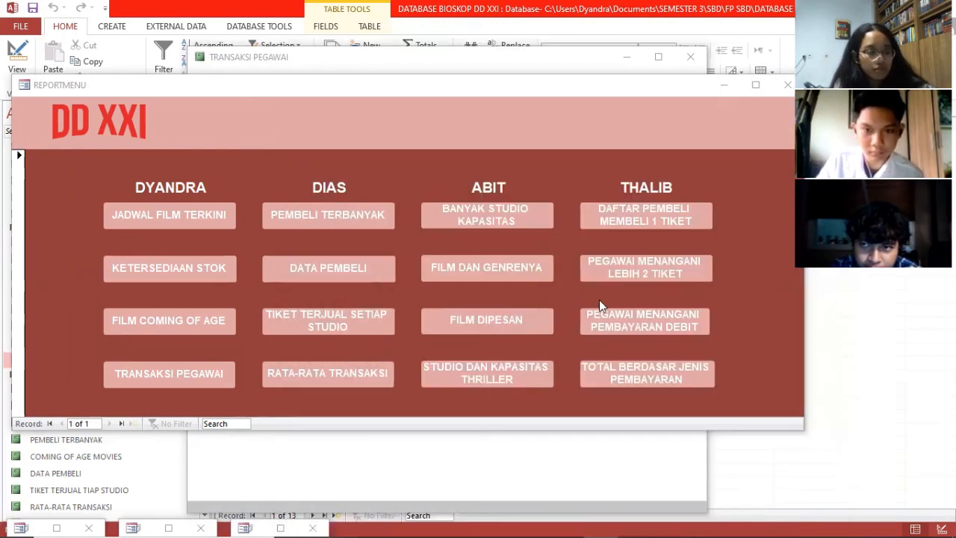
click(461, 376)
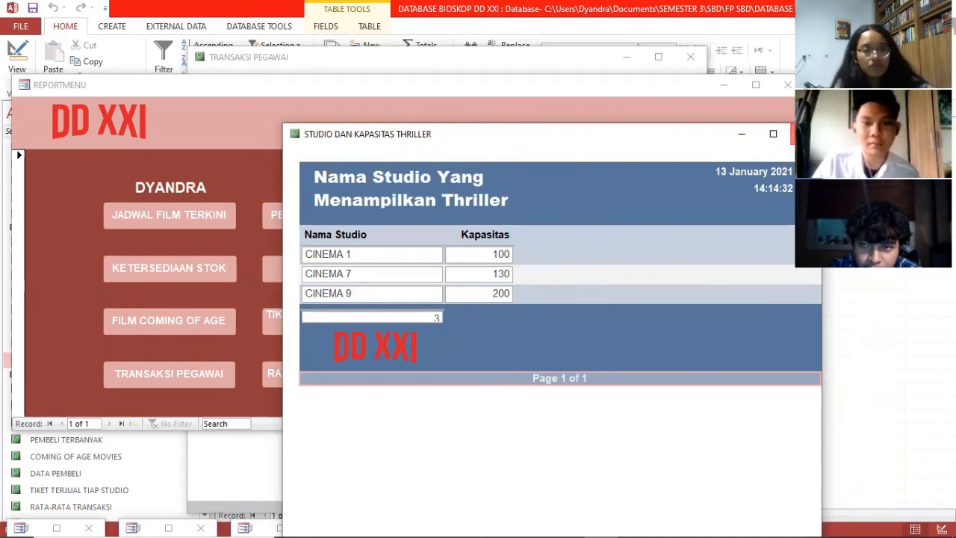
click(806, 133)
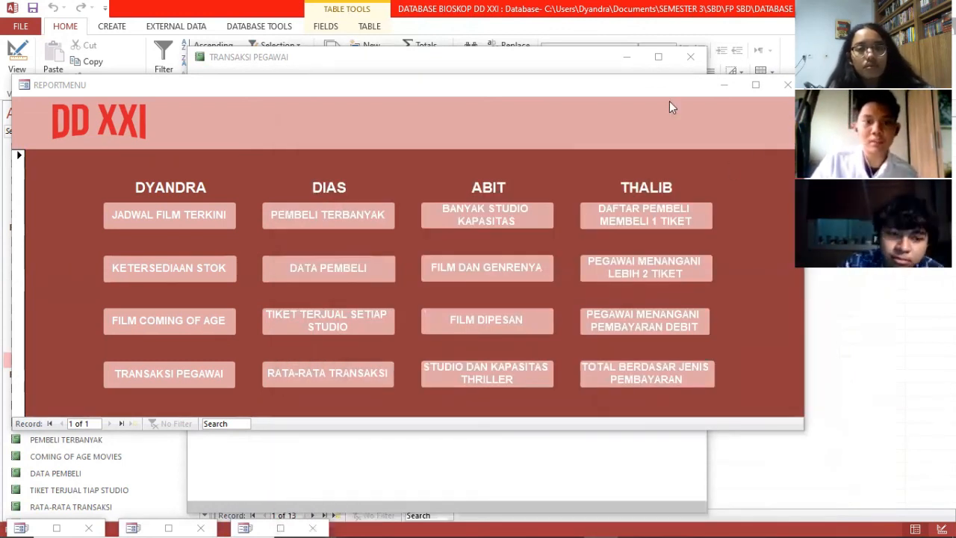
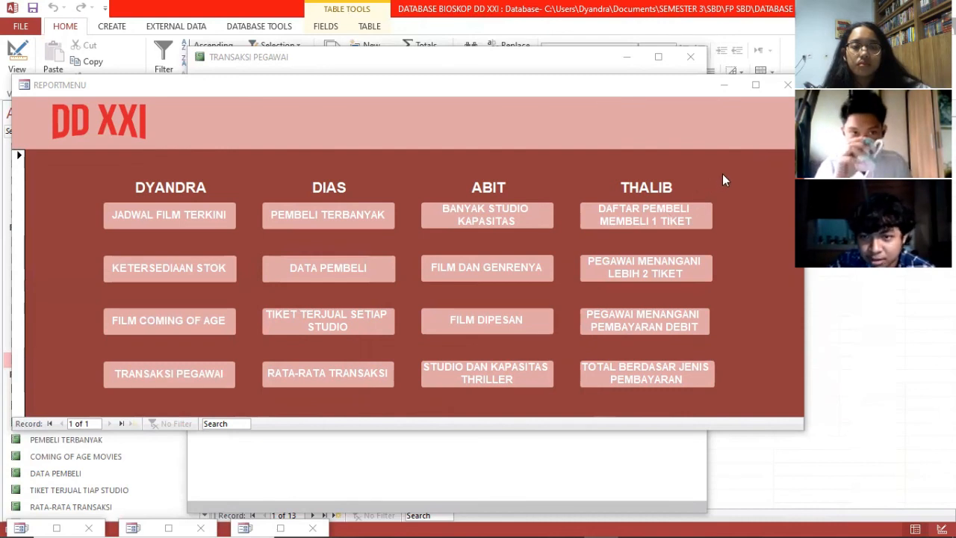
Step: Open the DAFTAR PEMBELI MEMBELI 1 TIKET report showing two buyers paying Rp40.000 each
click(637, 212)
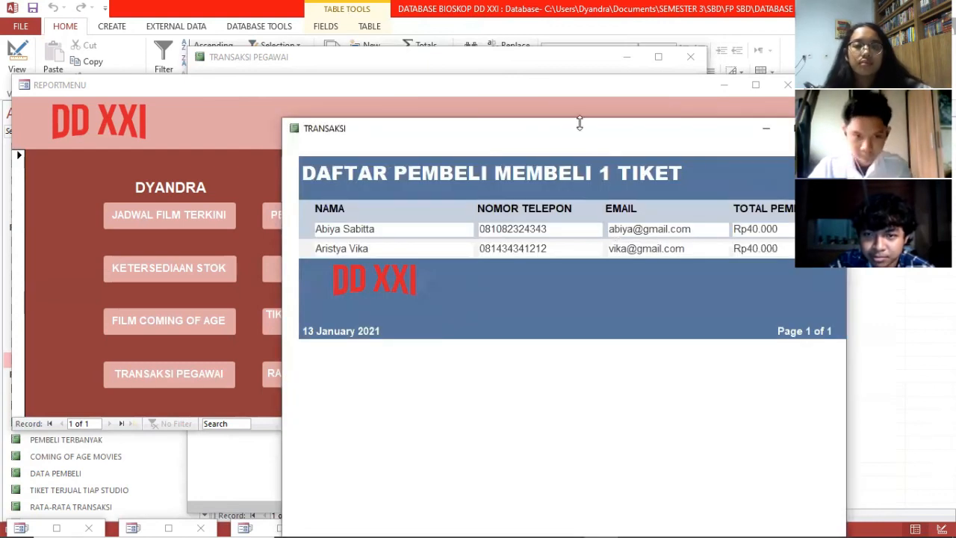
drag(582, 127, 546, 112)
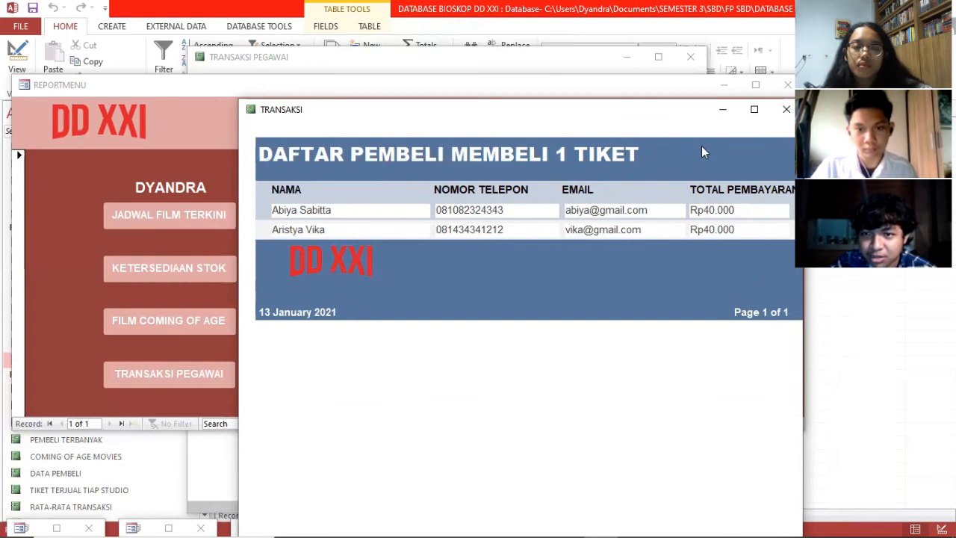
Step: Close the one-ticket report and open PEGAWAI MENANGANI LEBIH 2 TIKET, listing three employees by NIK
click(785, 109)
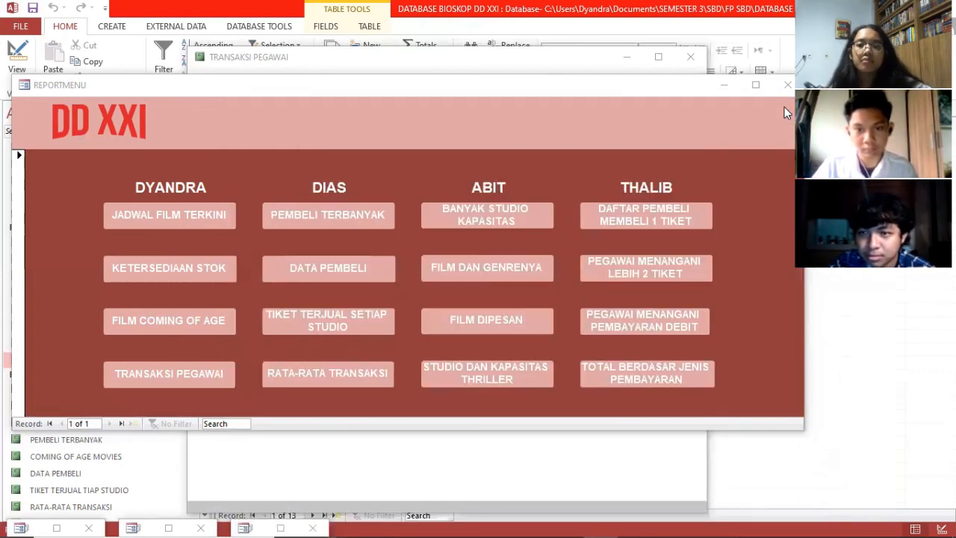
click(645, 269)
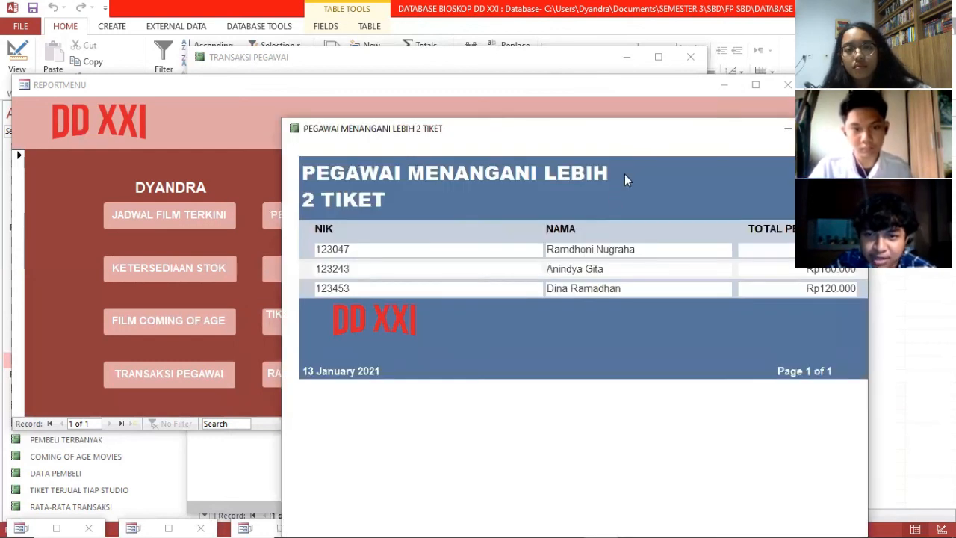
drag(628, 140, 590, 136)
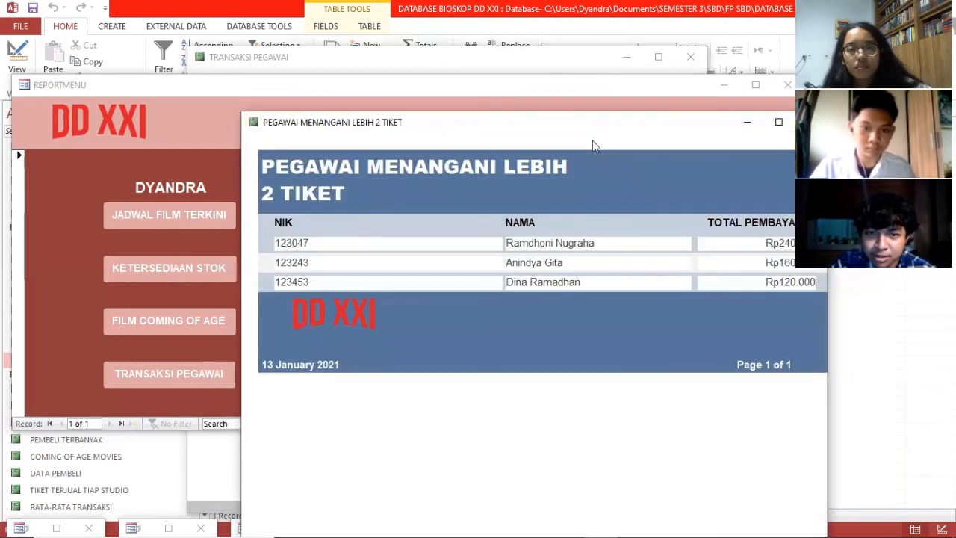